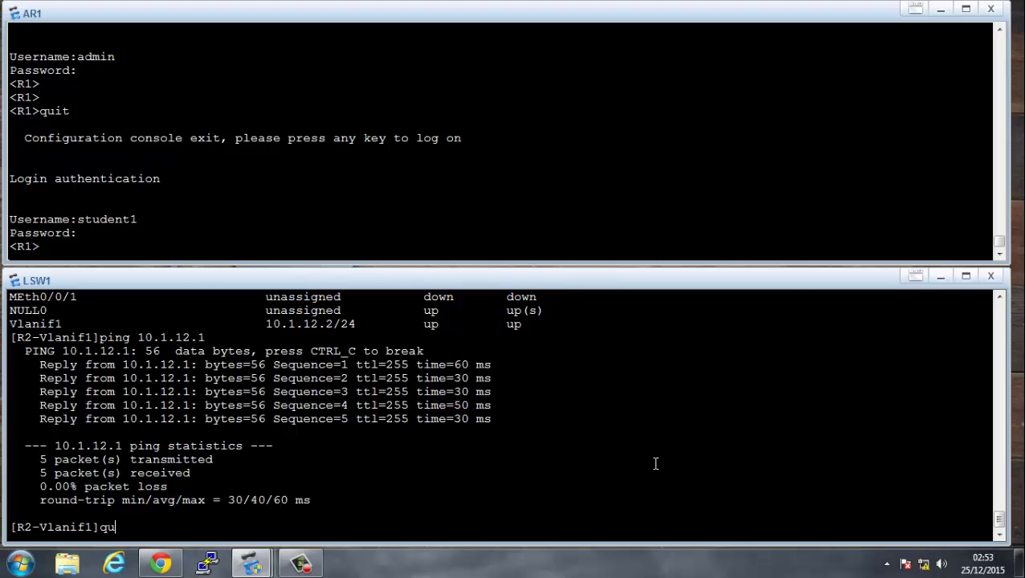
Leave the Vlanif1 interface on R2 and enter the AAA view
key("Return")
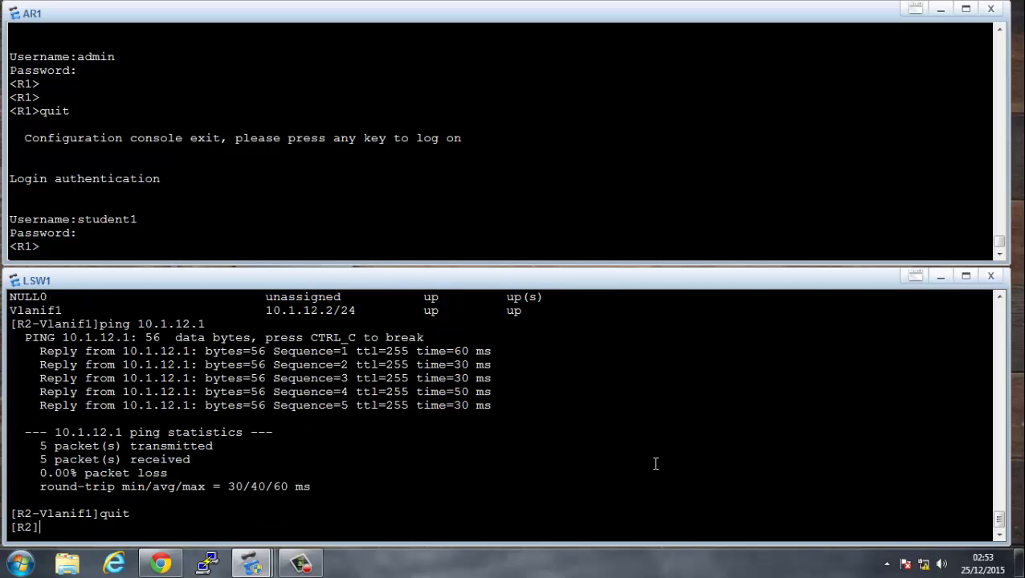
key("Return")
key("Return")
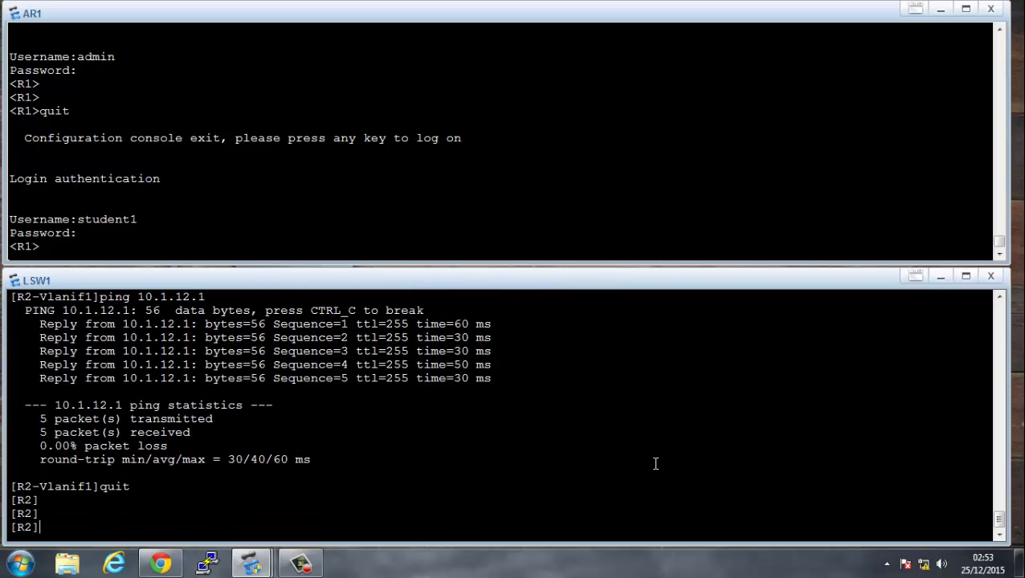
type("user")
key("BackSpace")
key("BackSpace")
key("BackSpace")
key("BackSpace")
type("aaa")
key("Return")
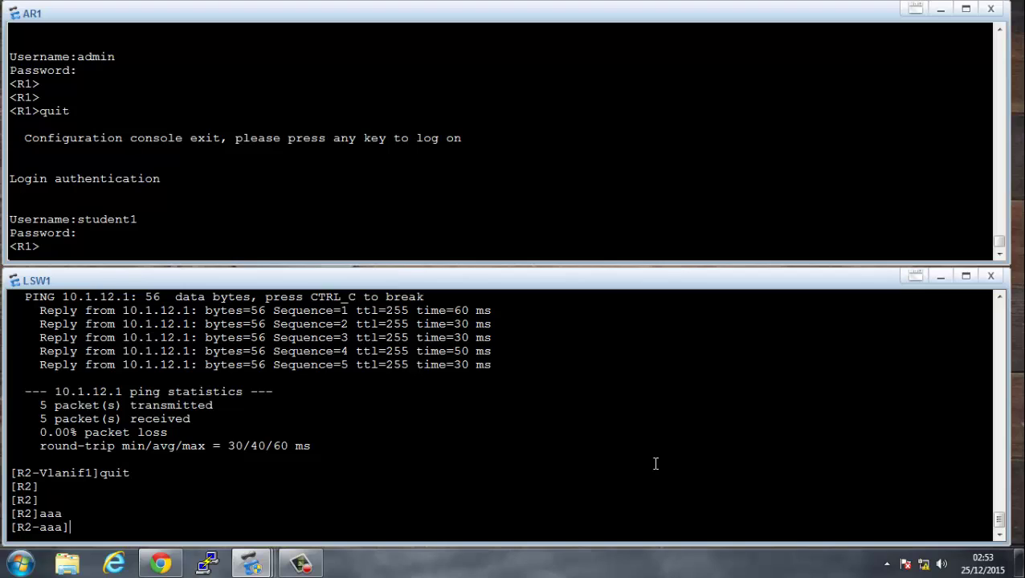
Display the current AAA configuration, showing the admin local user
type("display this")
key("Return")
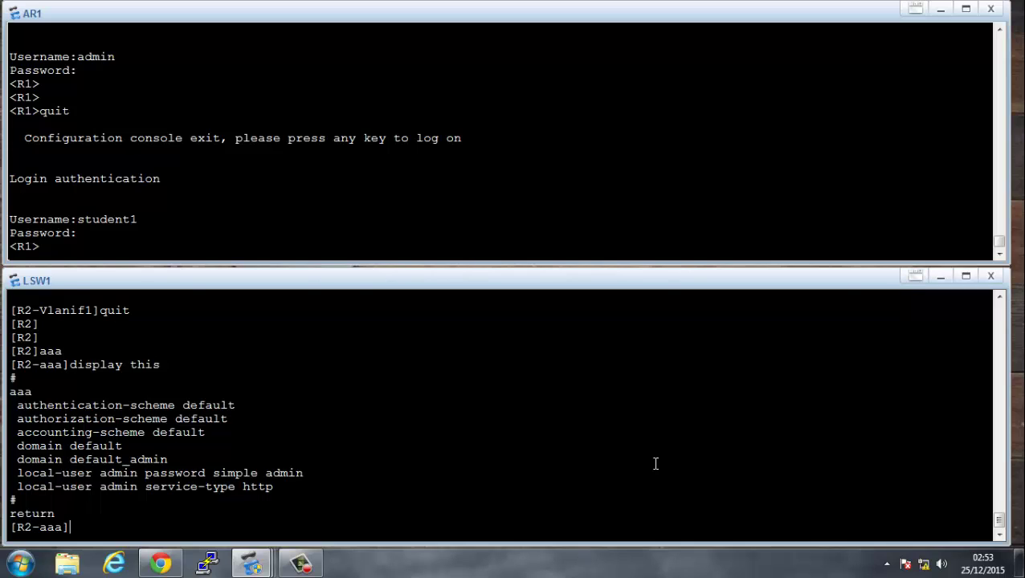
type("local-user admin")
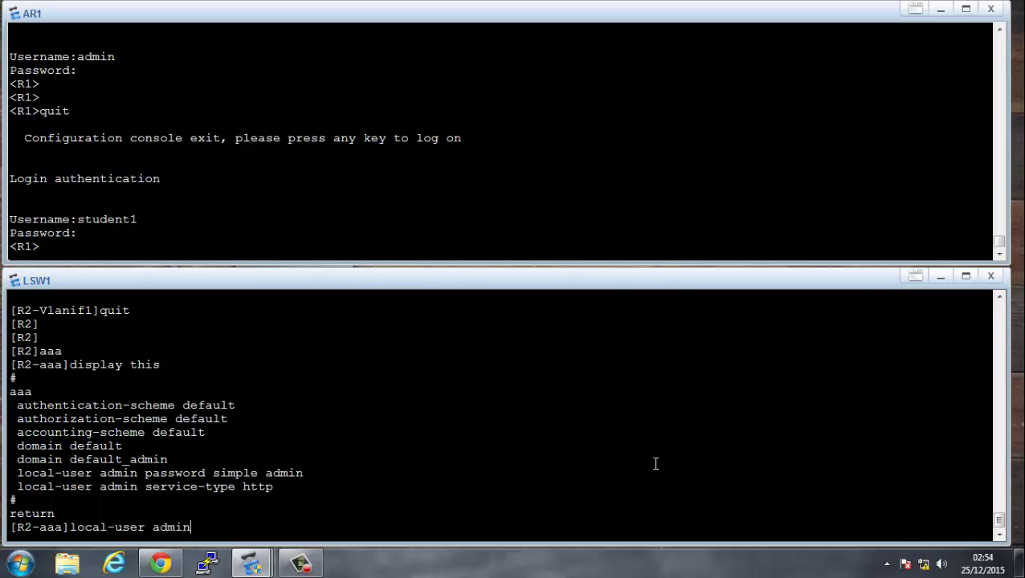
type(" ser")
Set the admin local user's service-type to telnet
key("Tab")
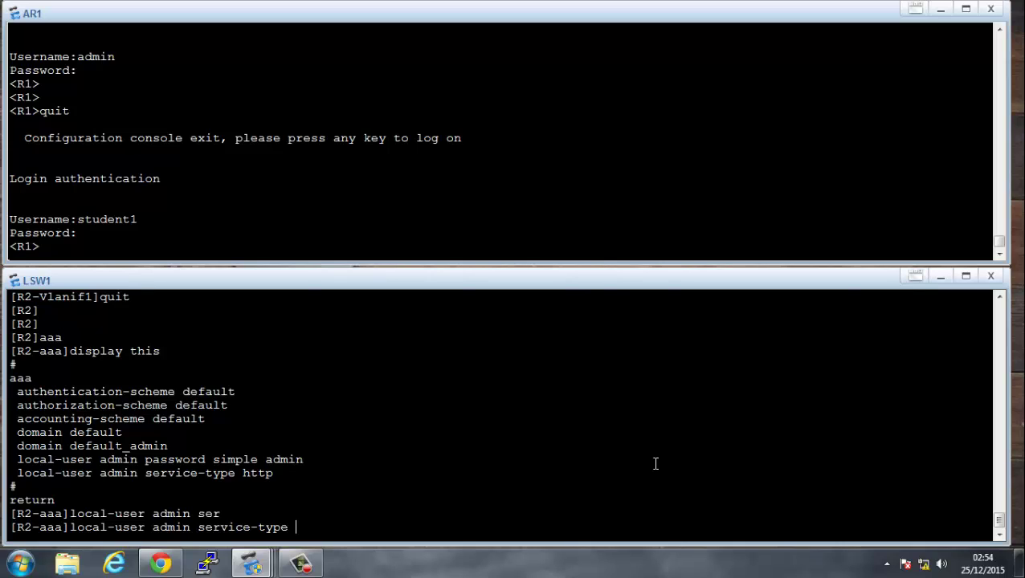
type("telnet")
key("Return")
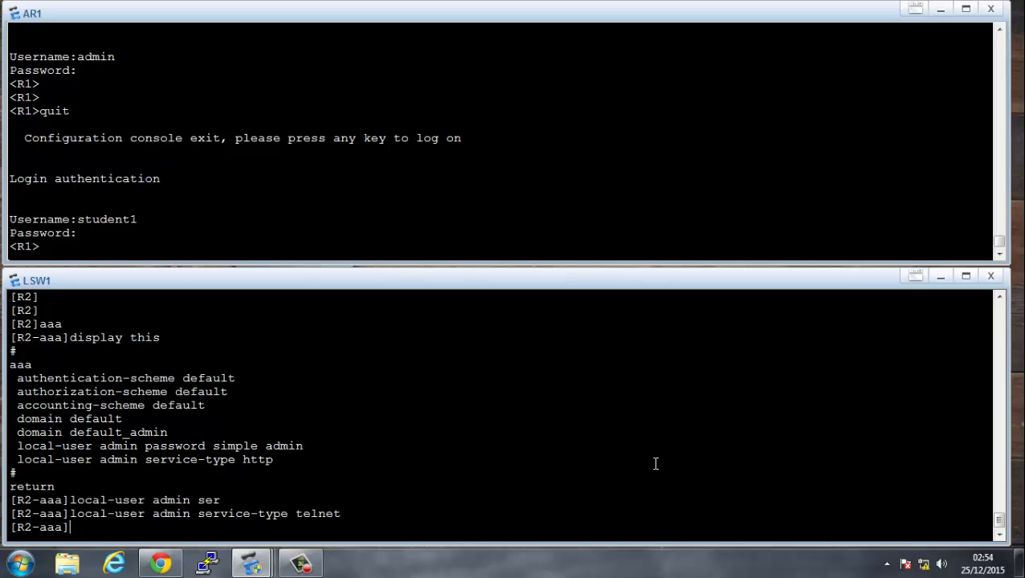
type("user-interface")
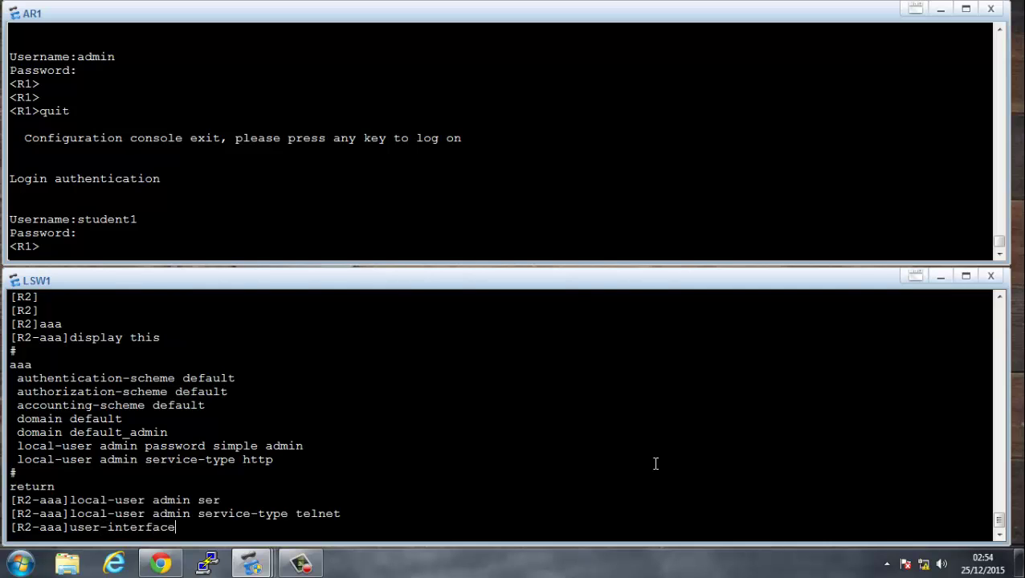
type(" vty")
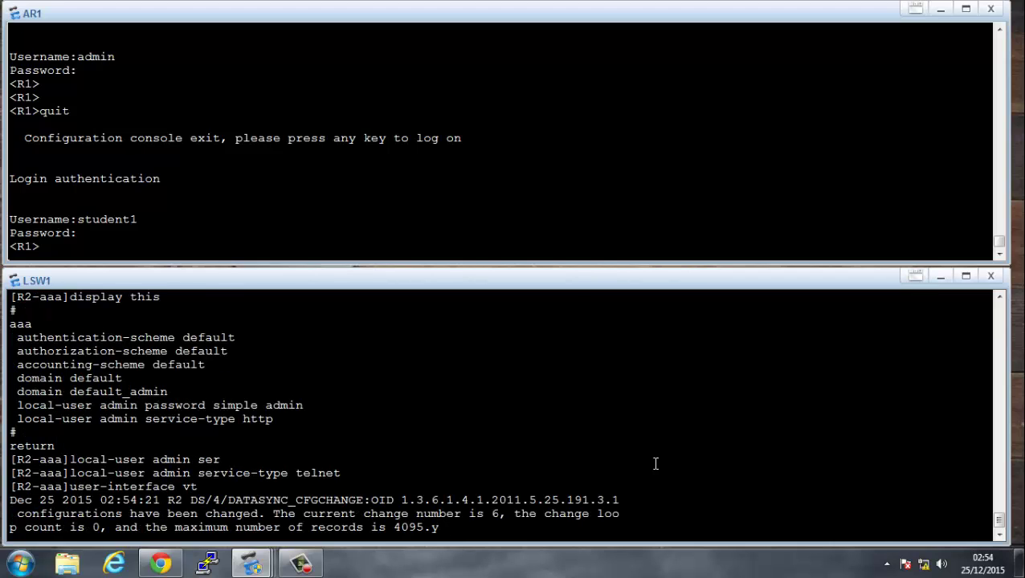
type(" 0 4")
Configure VTY lines 0–4 with authentication-mode aaa and protocol inbound telnet
key("Return")
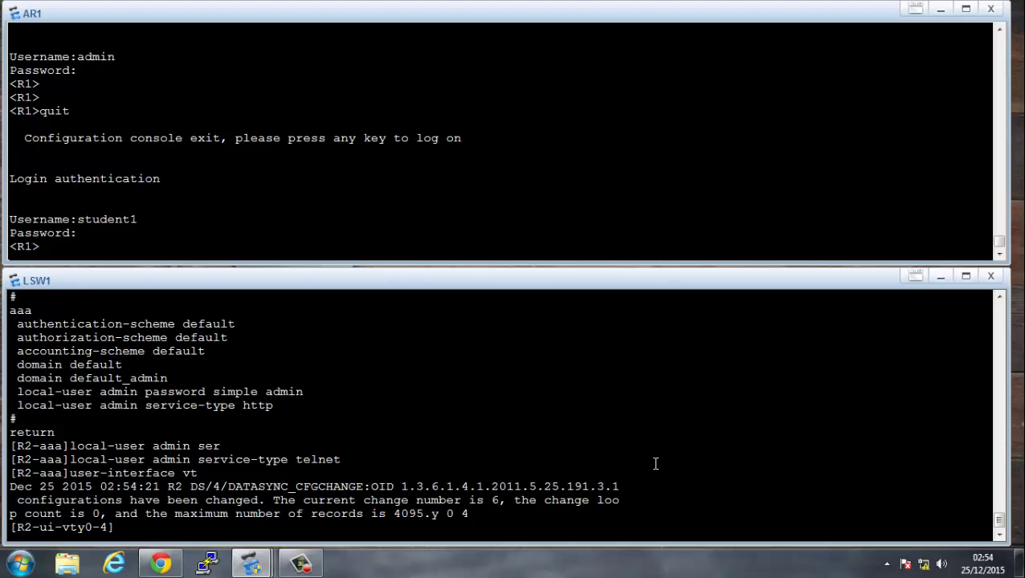
type("auth")
key("Tab")
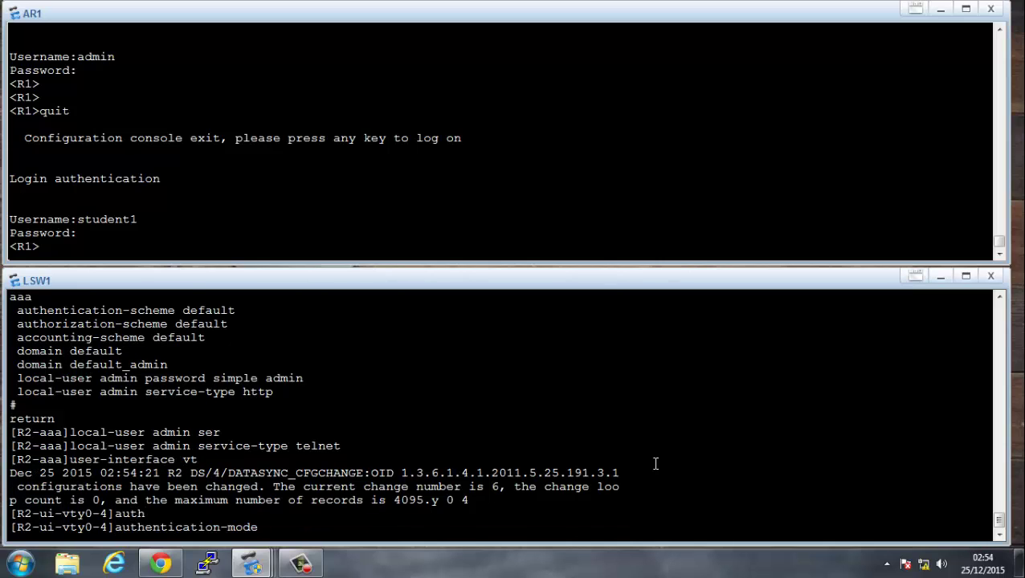
type("aaa")
key("Return")
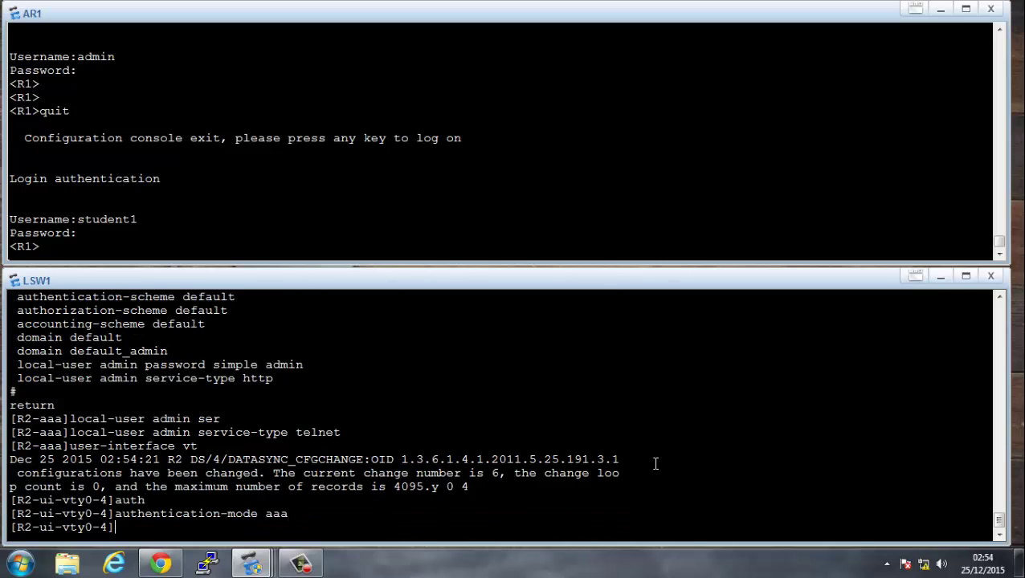
type("pr")
key("Tab")
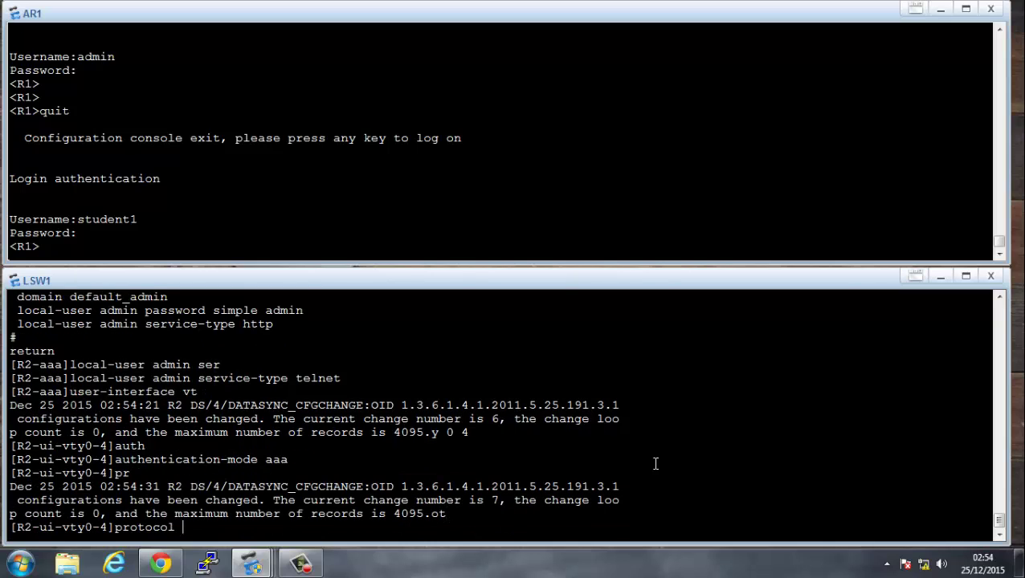
type("inbound telnet")
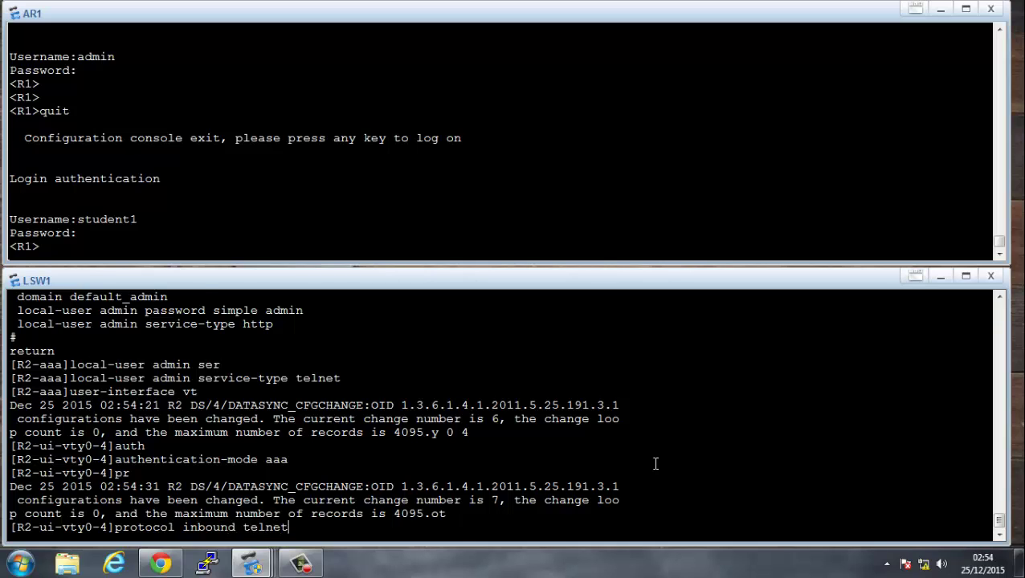
key("Return")
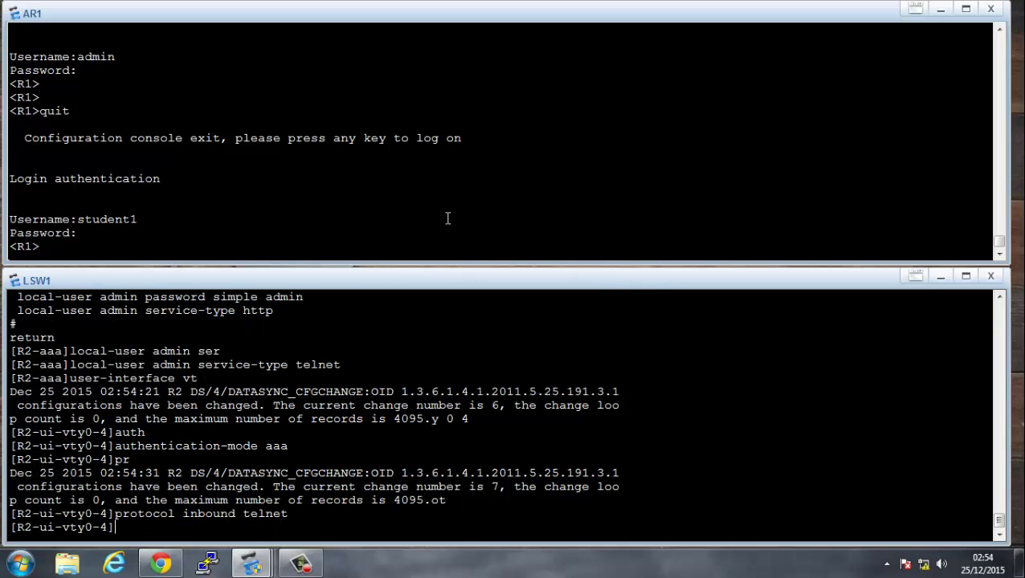
left_click(447, 219)
From R1, telnet to 10.1.12.2 and log in as admin with its password
type("telnet 10.1.12.2")
key("Return")
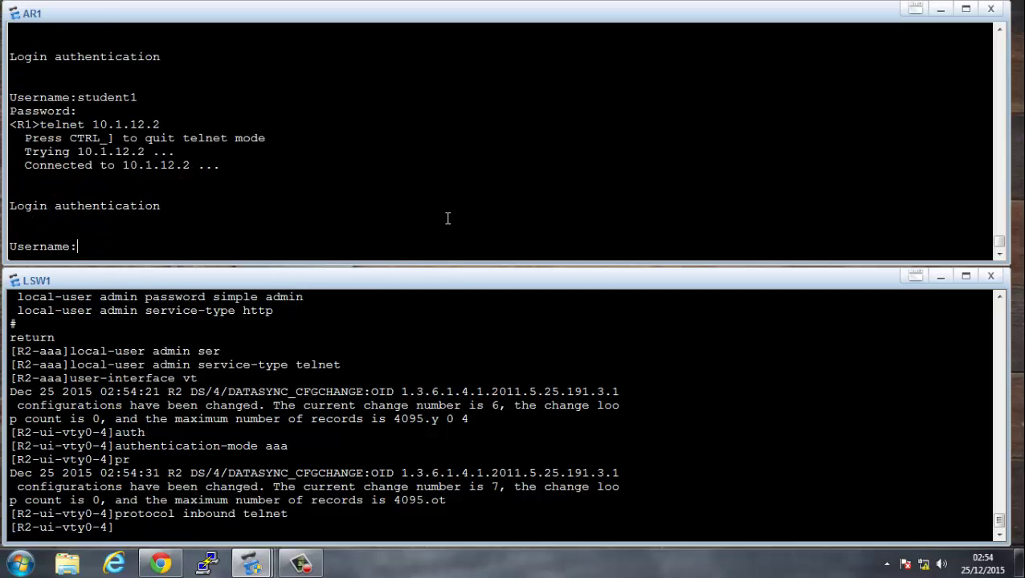
type("admin")
key("Return")
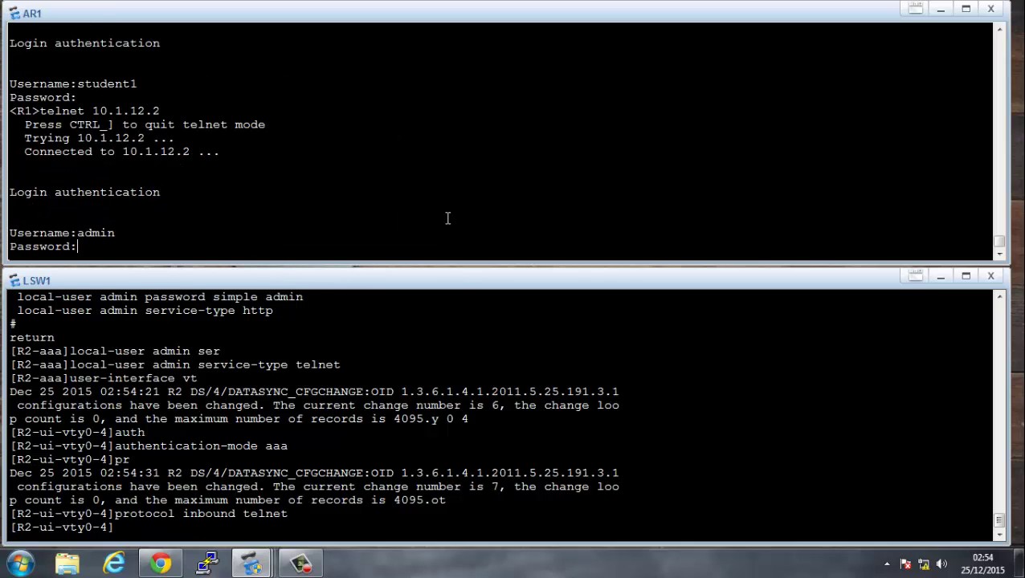
key("Return")
key("Return")
key("Return")
key("Return")
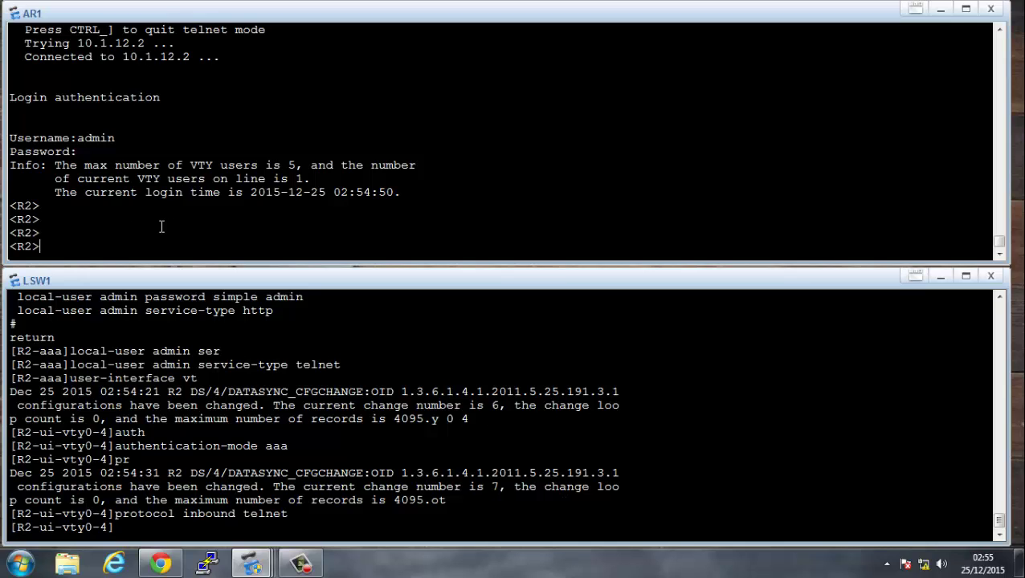
Return R2 to user view and run display users
left_click(349, 522)
key("Return")
key("Return")
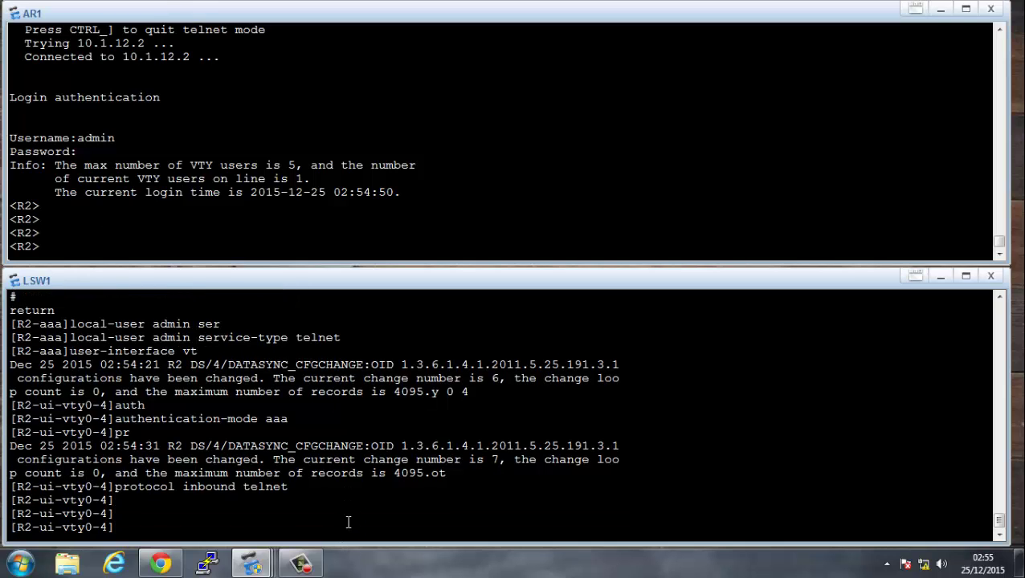
key("ctrl+z")
key("Return")
key("Return")
type("k")
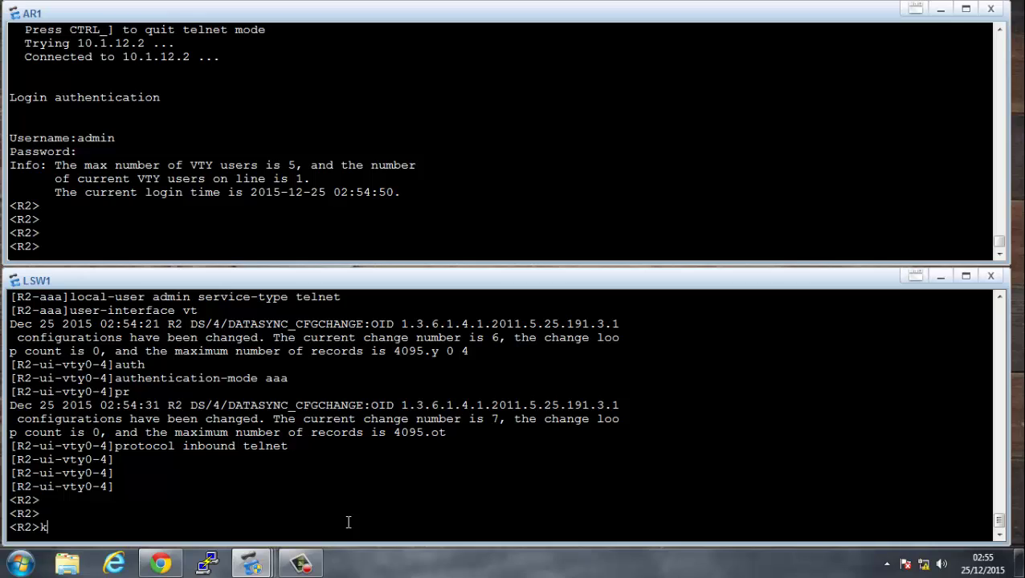
type("ill u")
key("BackSpace")
key("BackSpace")
key("BackSpace")
key("BackSpace")
key("BackSpace")
key("BackSpace")
type("disp")
key("Tab")
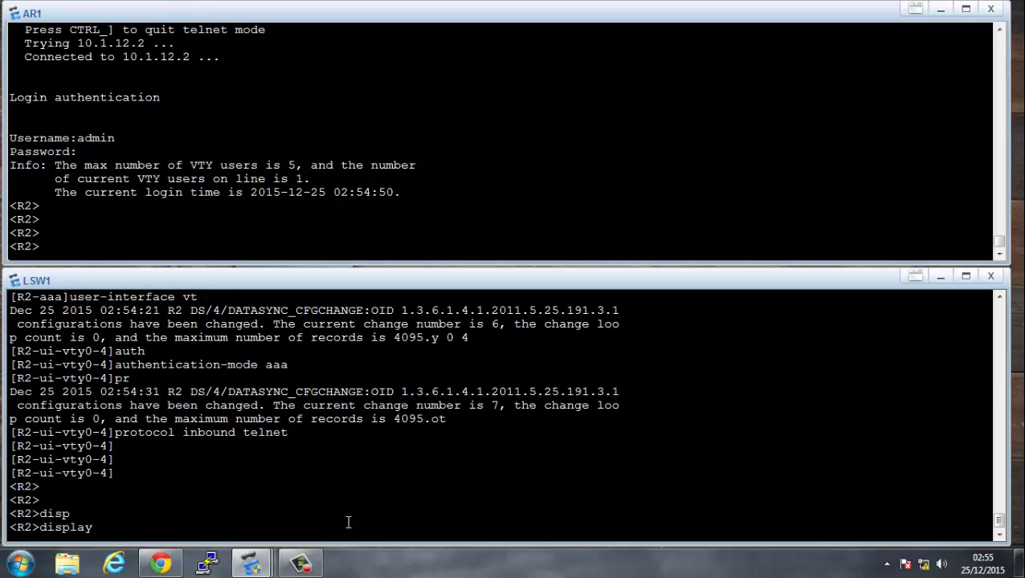
type("users")
key("Return")
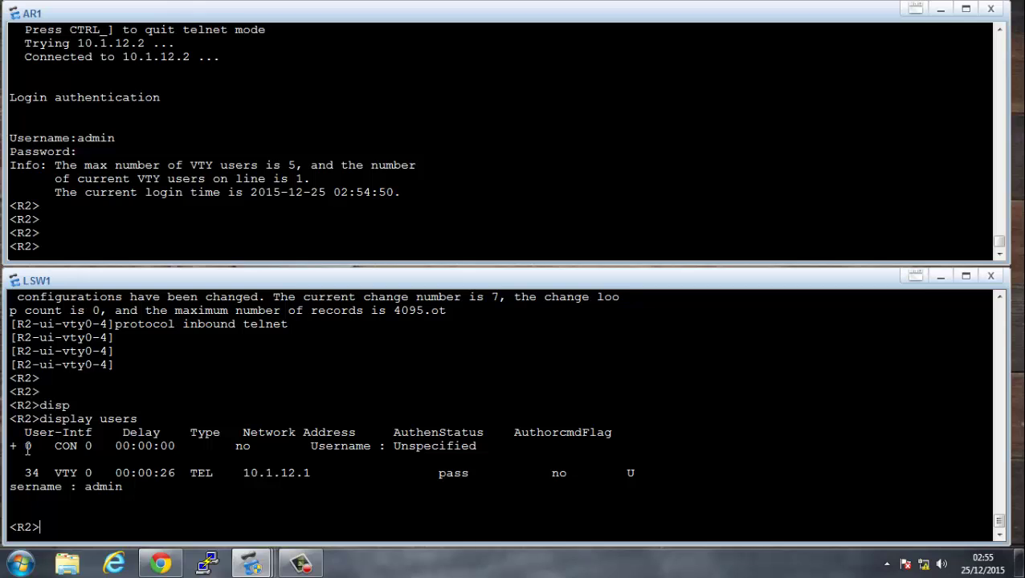
Highlight the VTY 0 session's TEL type, 10.1.12.1 source, pass status and admin username
left_click_drag(9, 448, 16, 448)
left_click(54, 470)
left_click_drag(55, 471, 95, 472)
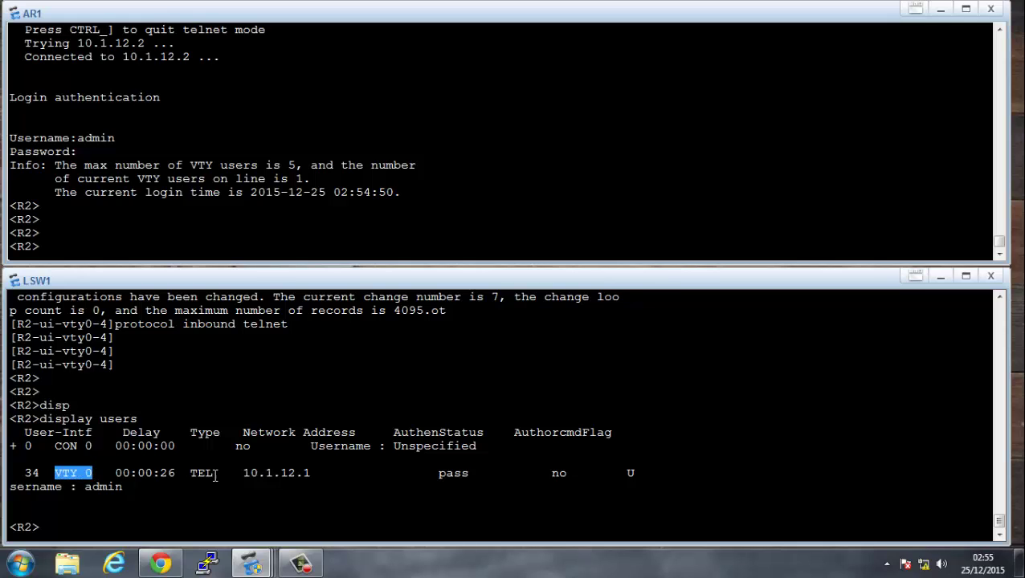
left_click_drag(192, 474, 304, 475)
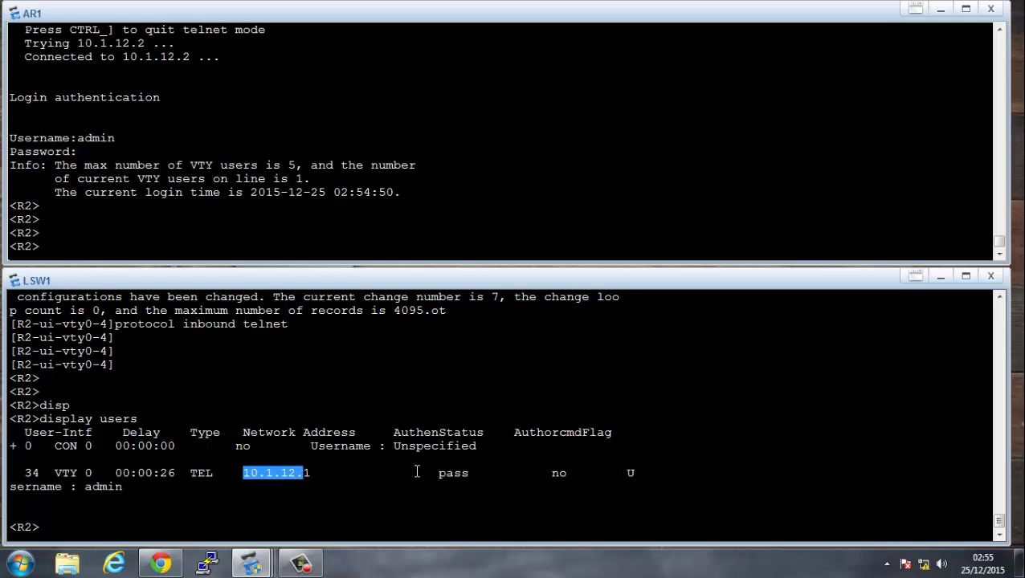
left_click_drag(431, 474, 463, 473)
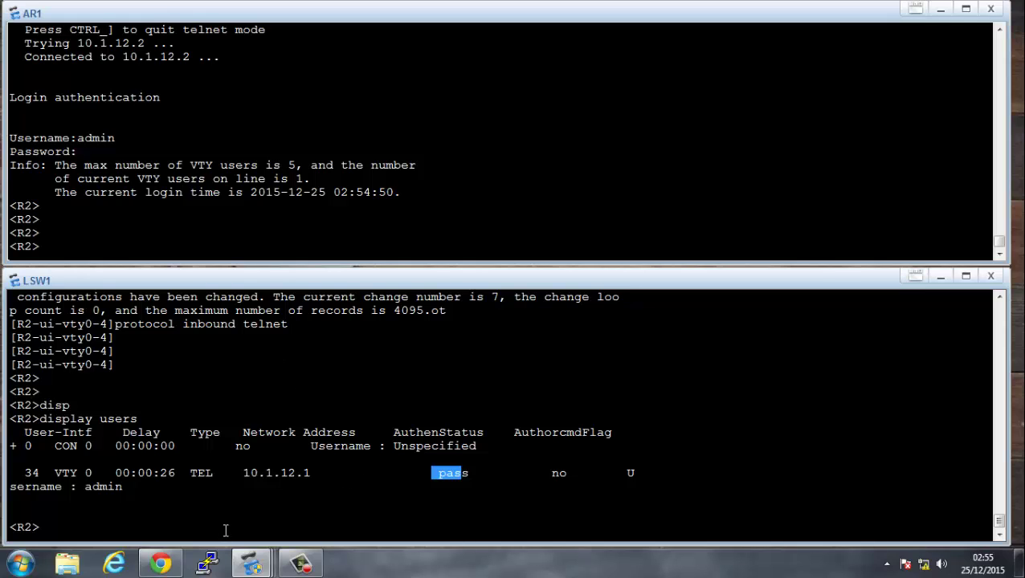
left_click(226, 530)
left_click_drag(84, 488, 124, 488)
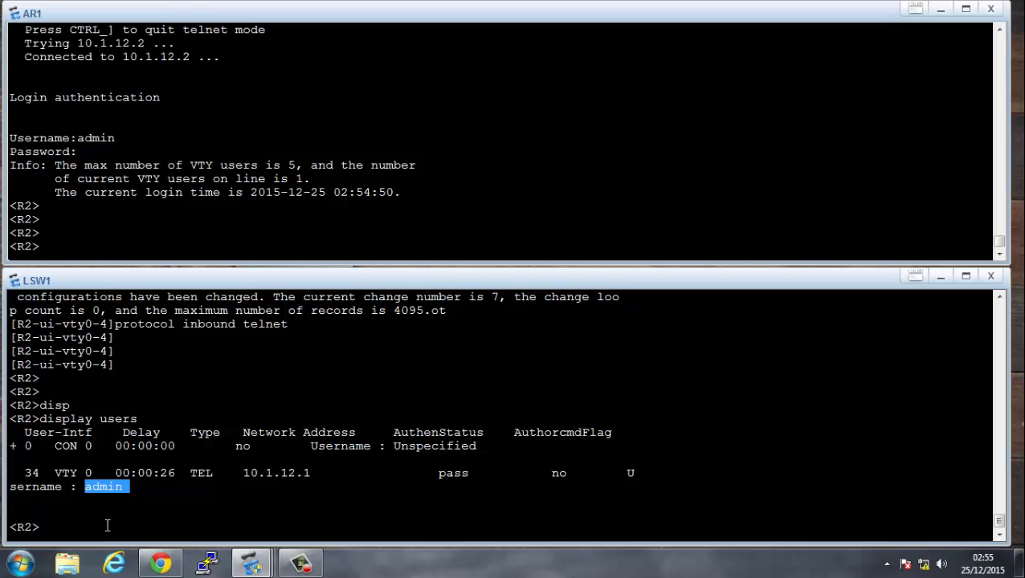
left_click(95, 525)
Run kill user-interface vty 0 on R2 and confirm with y
type("ki")
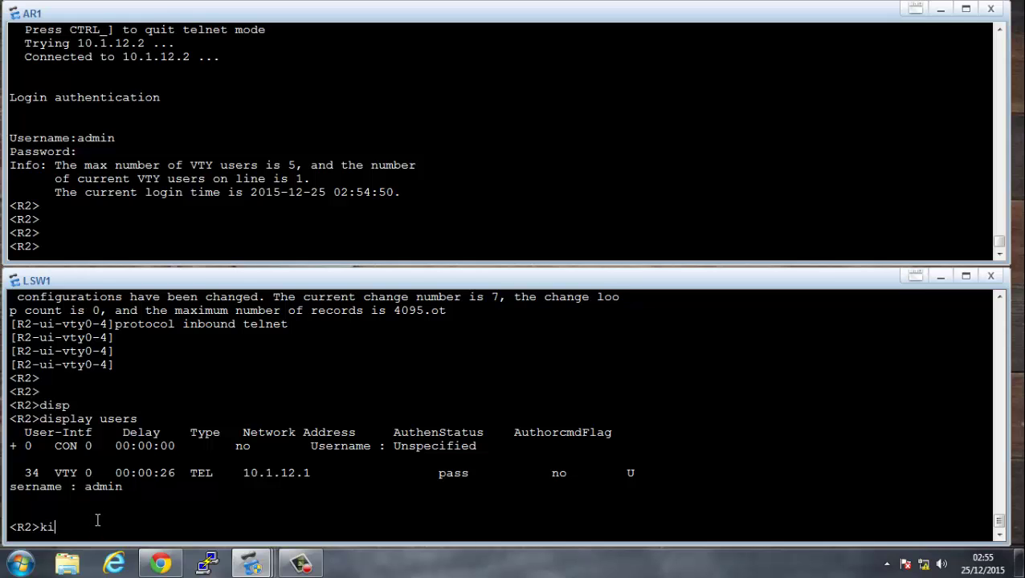
type("ll user")
key("Tab")
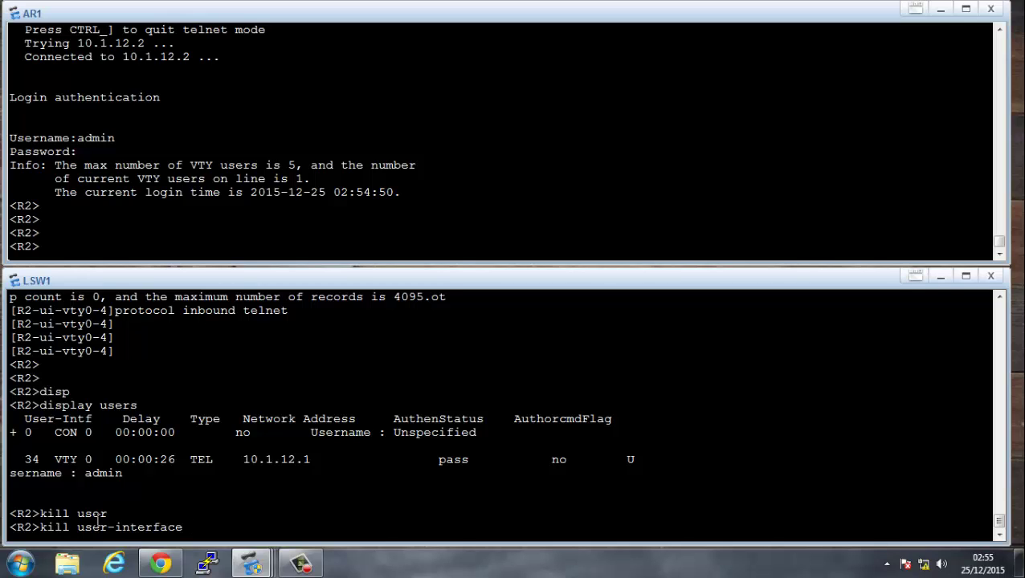
type("vty 0")
left_click(463, 233)
key("Return")
key("Return")
key("Return")
key("Return")
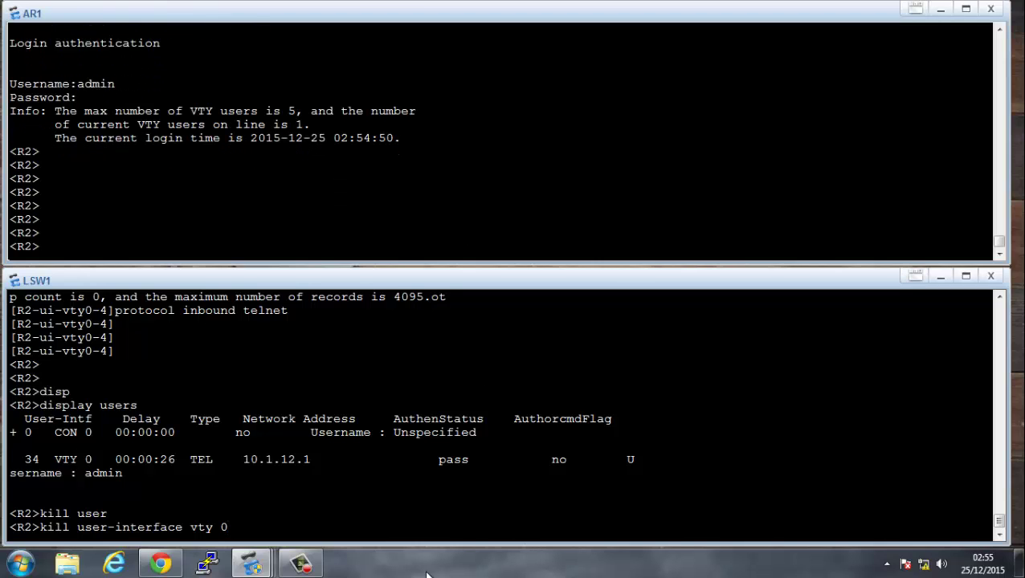
left_click(297, 497)
key("Return")
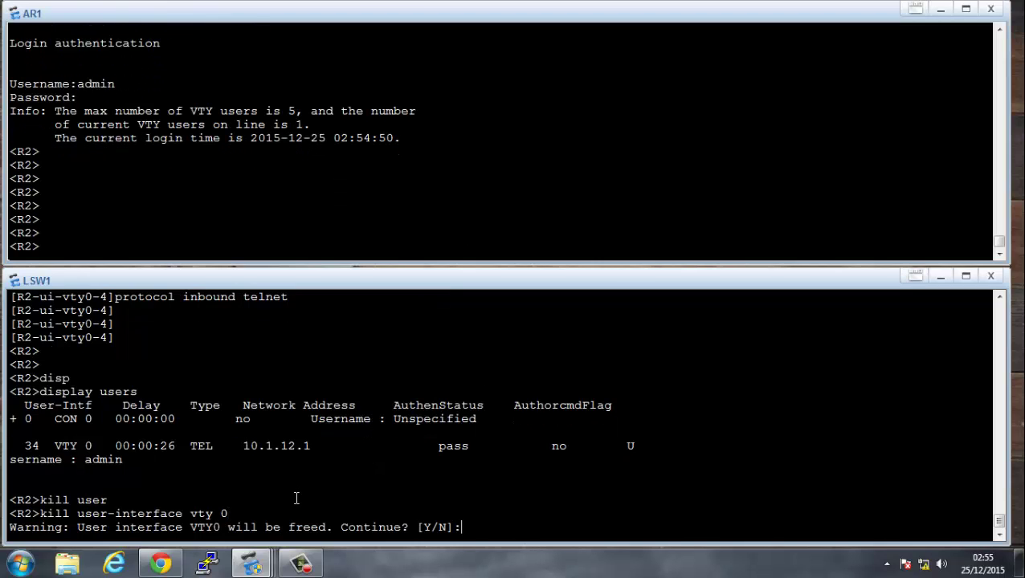
type("y")
key("Return")
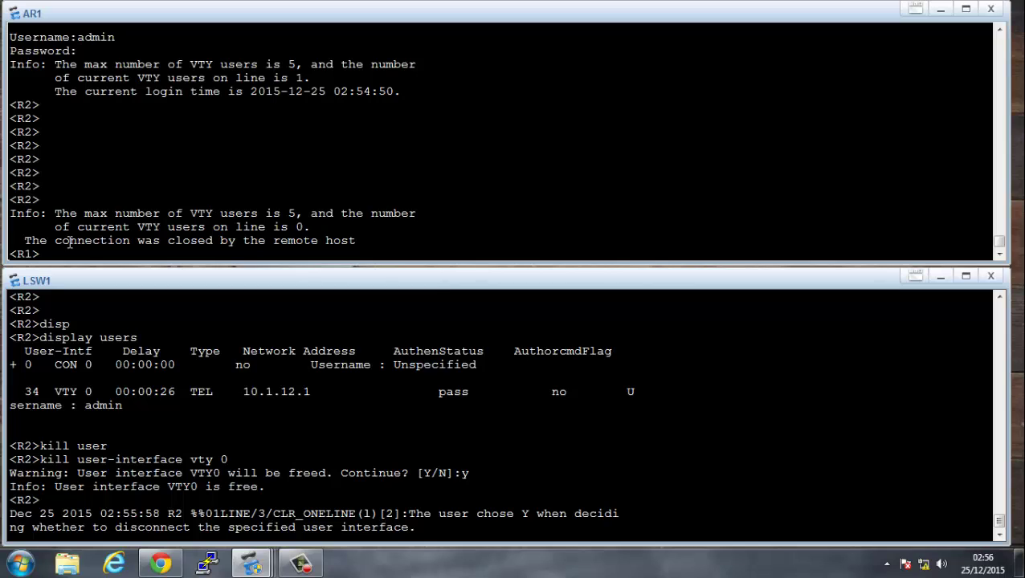
Mark R1's connection-closed message and refresh prompts on both consoles
left_click_drag(24, 241, 356, 240)
left_click(702, 476)
left_click(1001, 534)
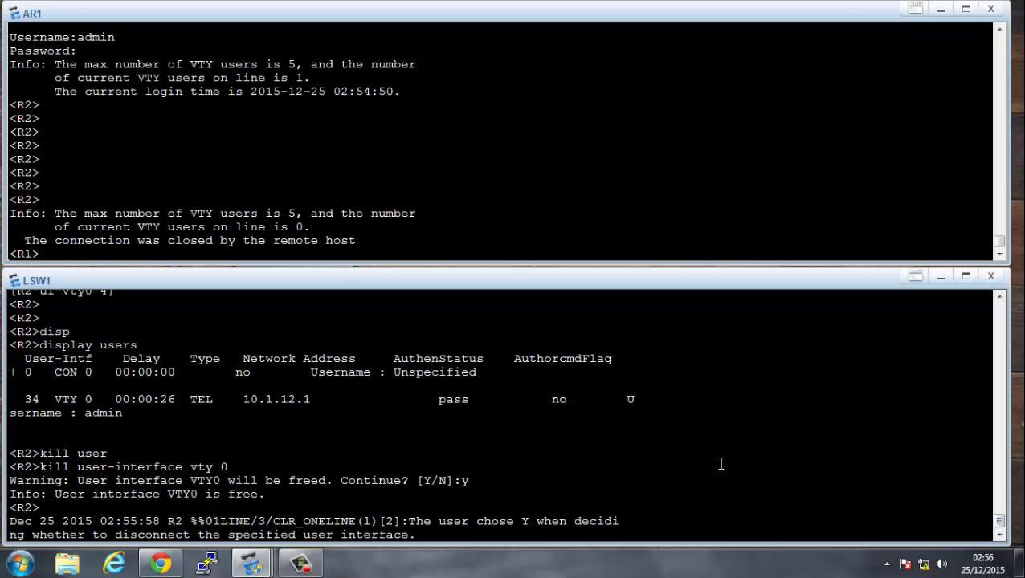
key("Return")
key("Return")
key("Return")
key("Return")
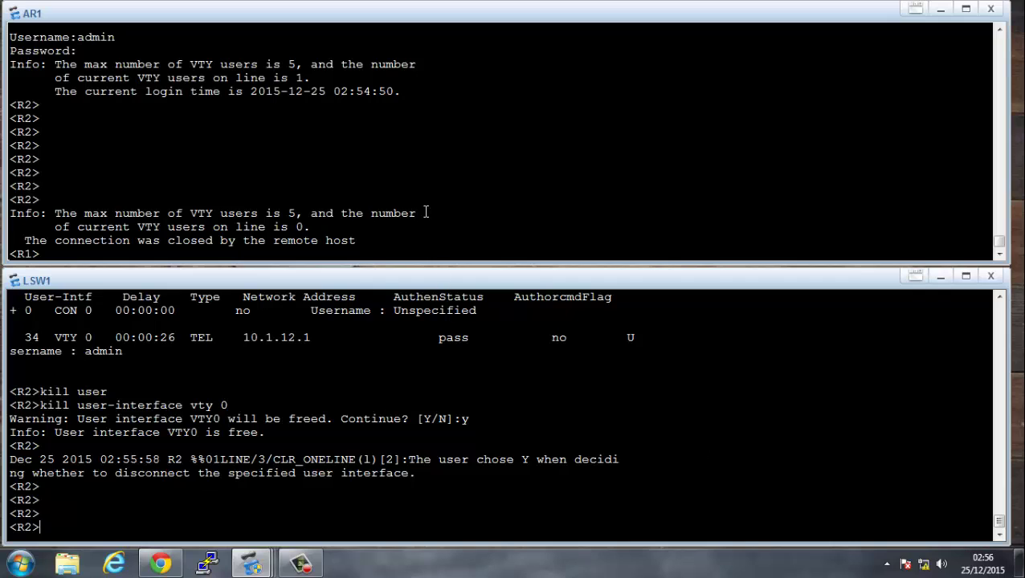
left_click(461, 208)
Enter R2's system view and create a 1024-bit RSA local key pair
type("sys")
key("Tab")
key("Return")
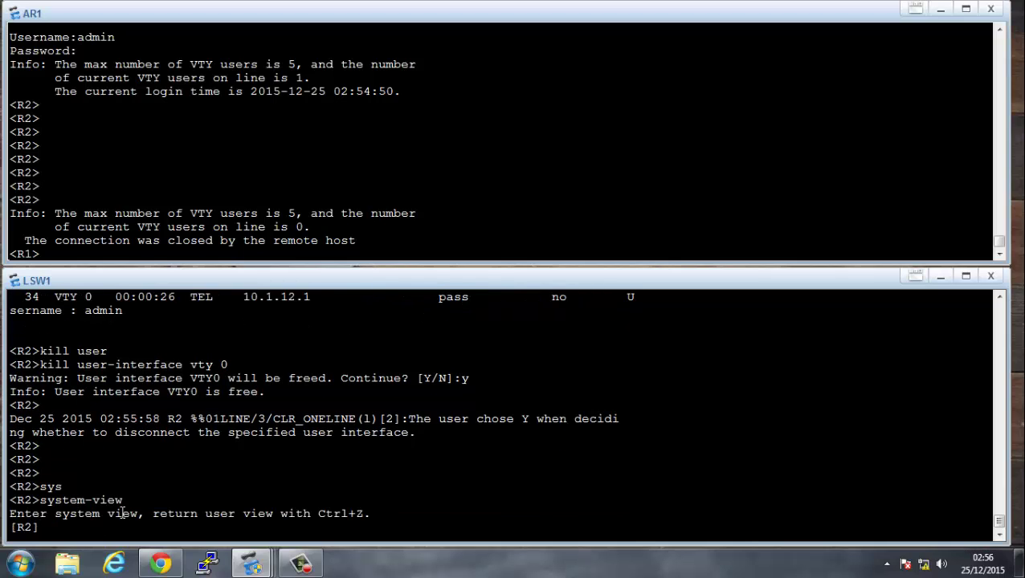
type("rsa lo")
key("Tab")
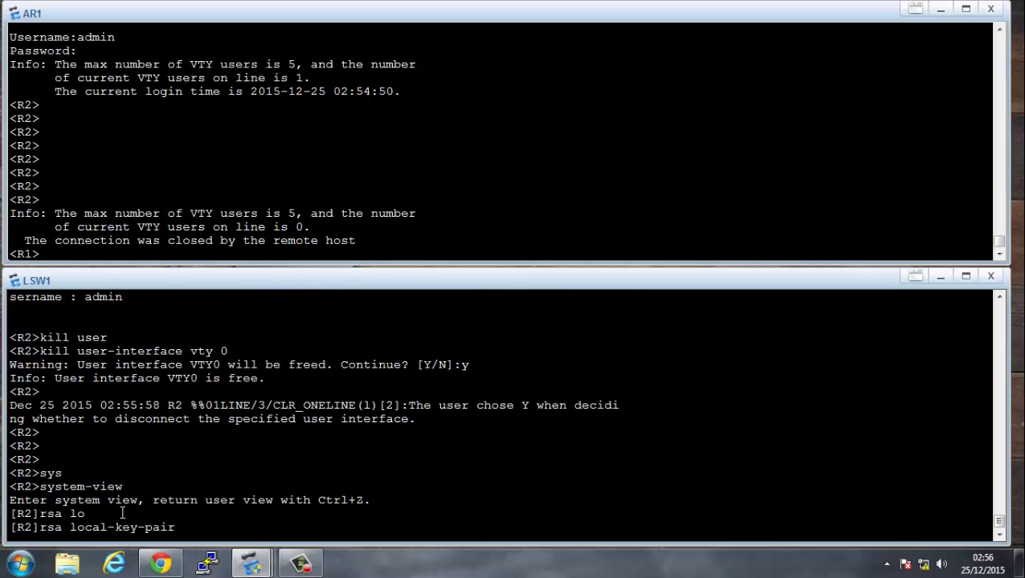
type("cre")
key("Tab")
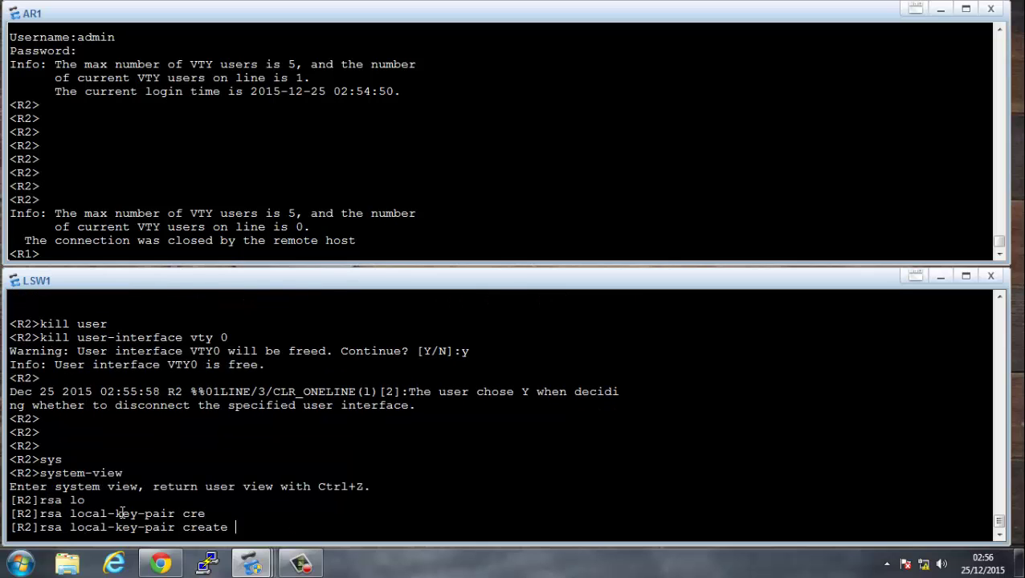
key("Return")
type("1024")
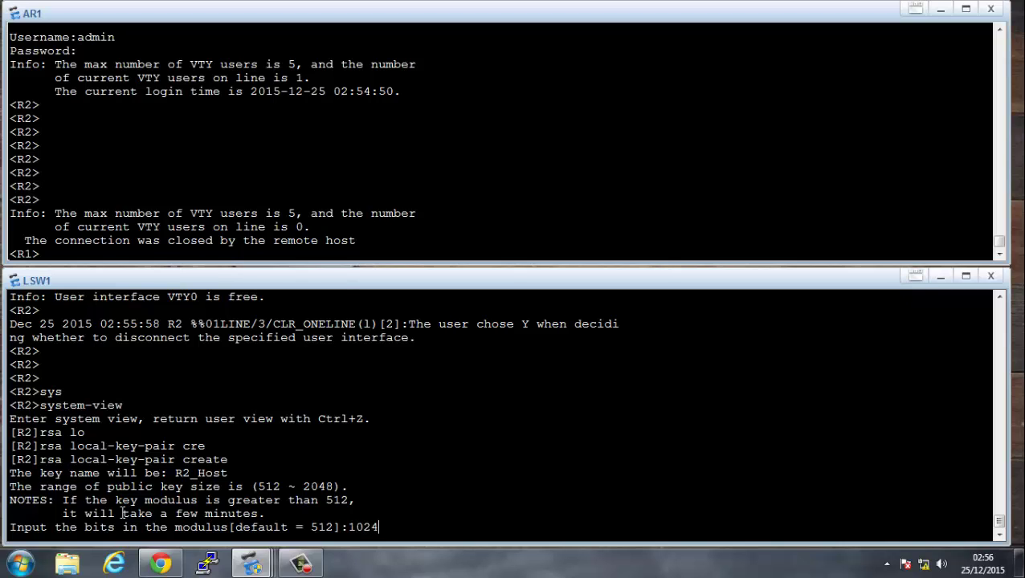
key("Return")
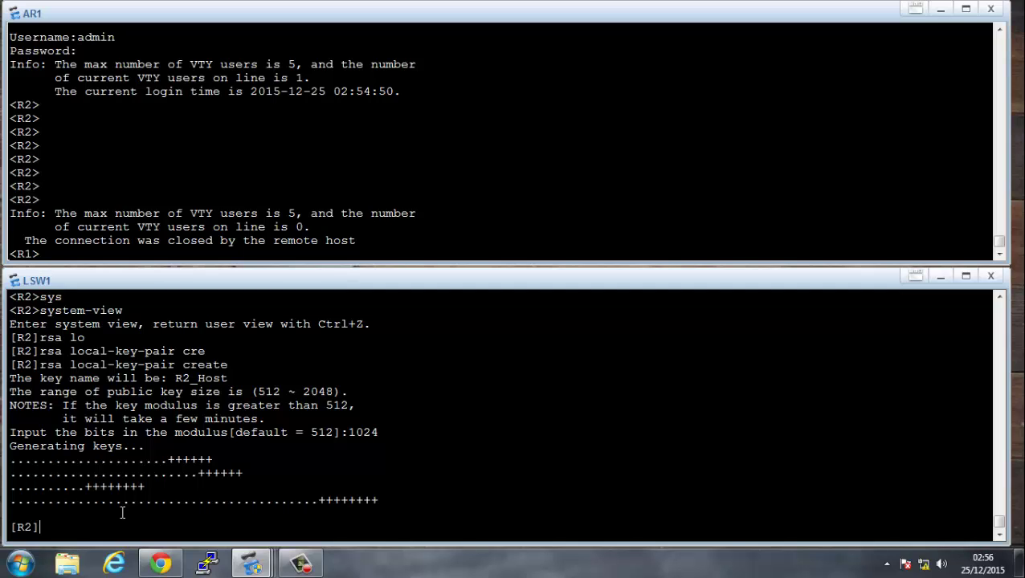
type("display rsa lo")
Run display rsa local-key-pair public, paging through both the R2_Host and R2_Server keys
key("Tab")
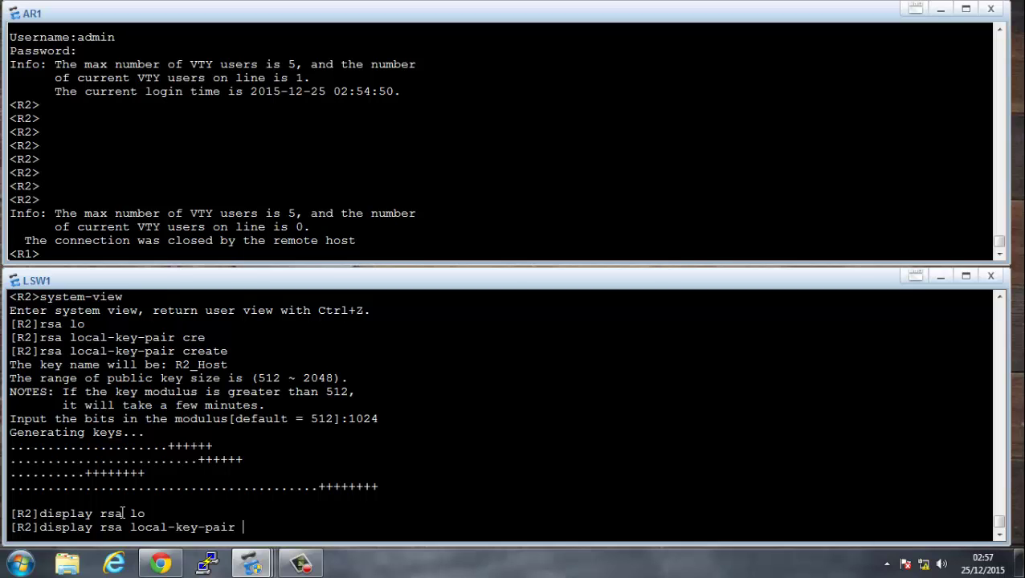
type("pu")
key("Tab")
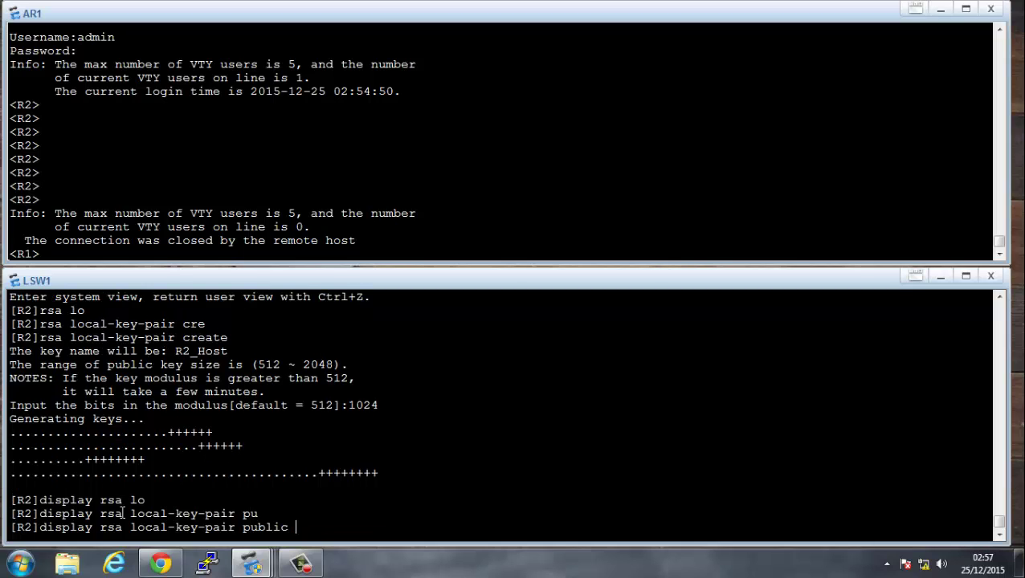
key("Return")
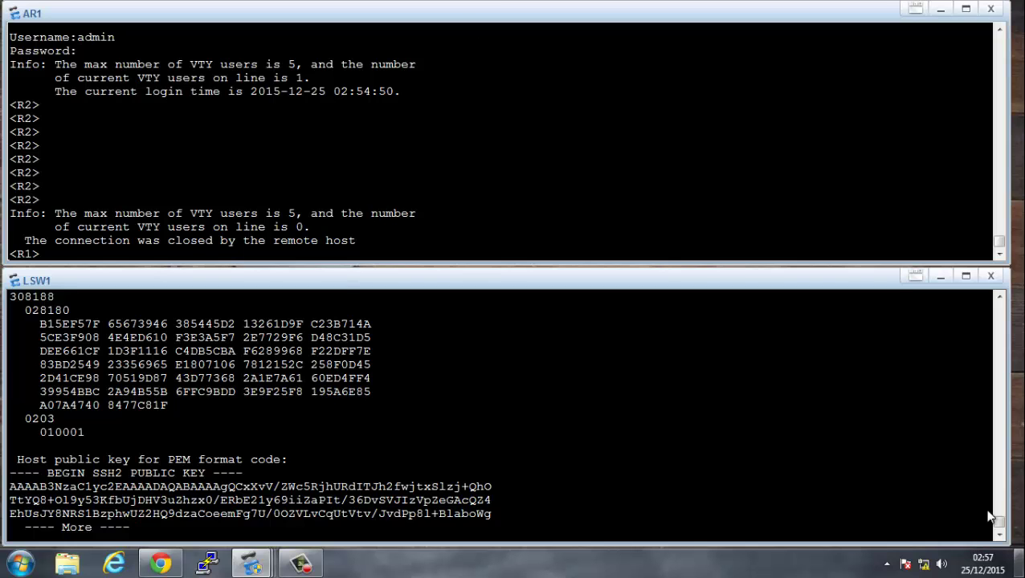
left_click(999, 298)
scroll(999, 298, "up", 2)
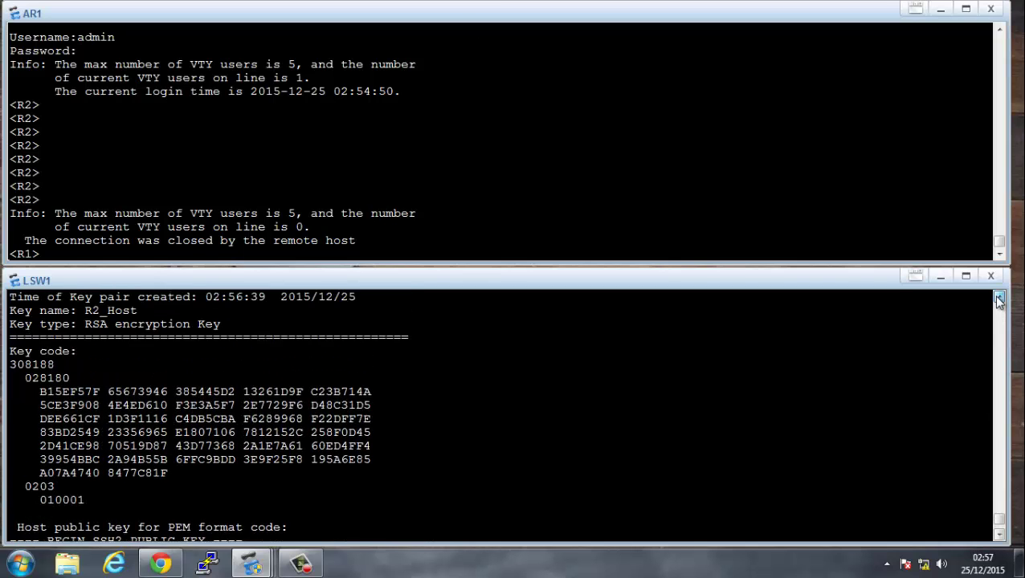
scroll(821, 381, "down", 2)
key("space")
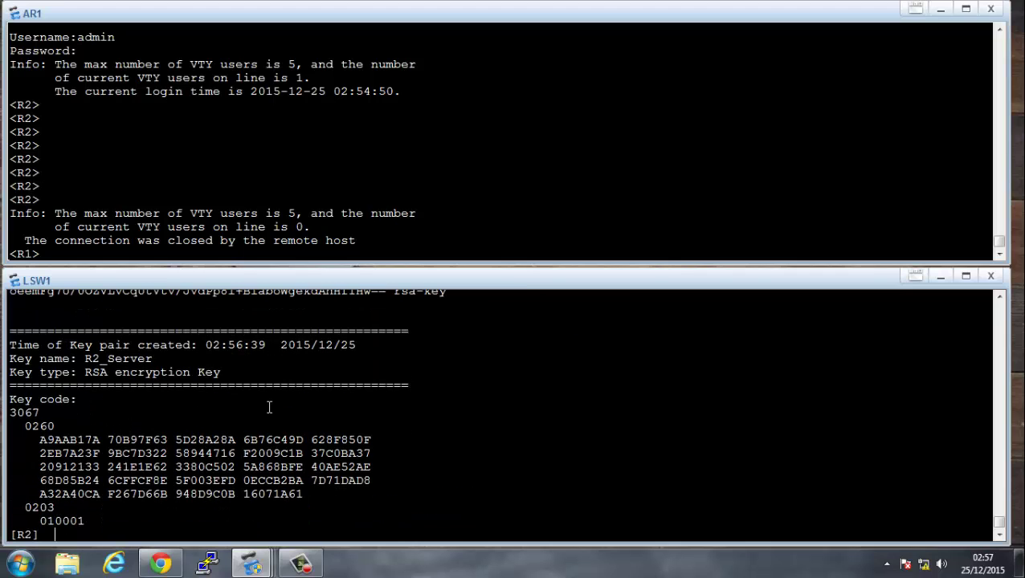
key("Return")
key("Return")
key("Return")
key("Return")
key("Return")
key("Return")
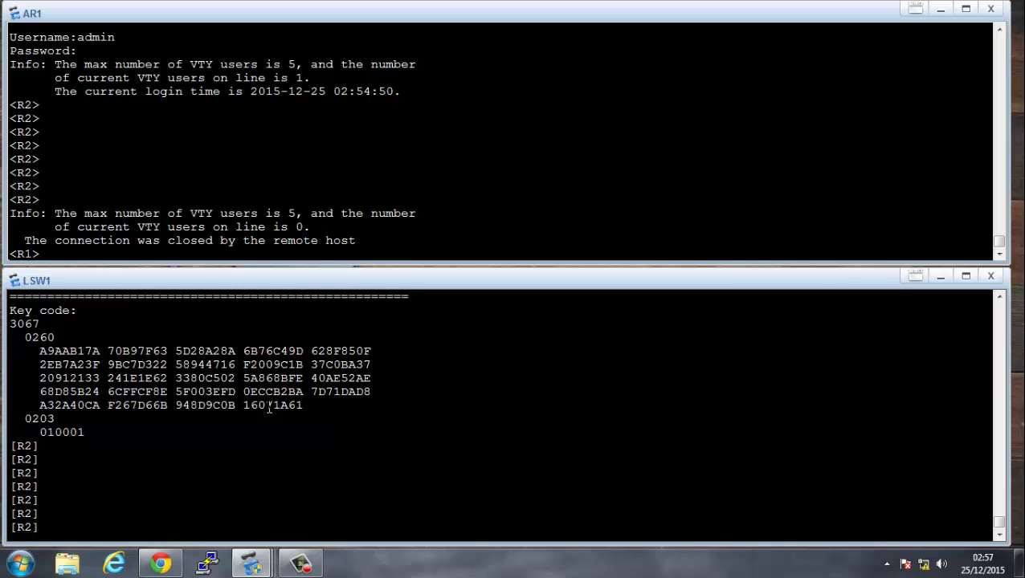
Enter user-interface vty 0 4 and display its current configuration
type("user")
key("Tab")
type("in")
key("Tab")
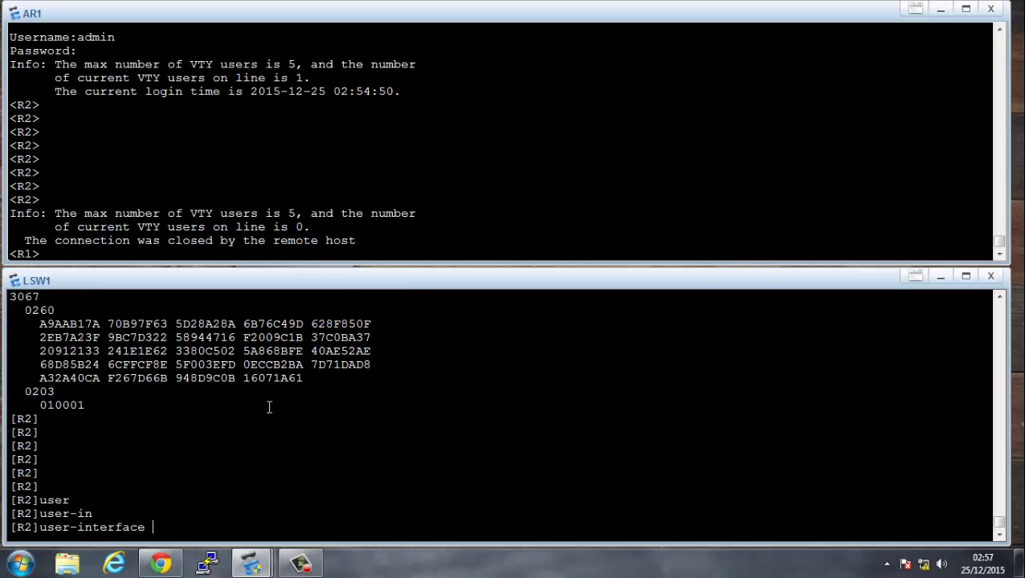
type("vty 0 4")
key("Return")
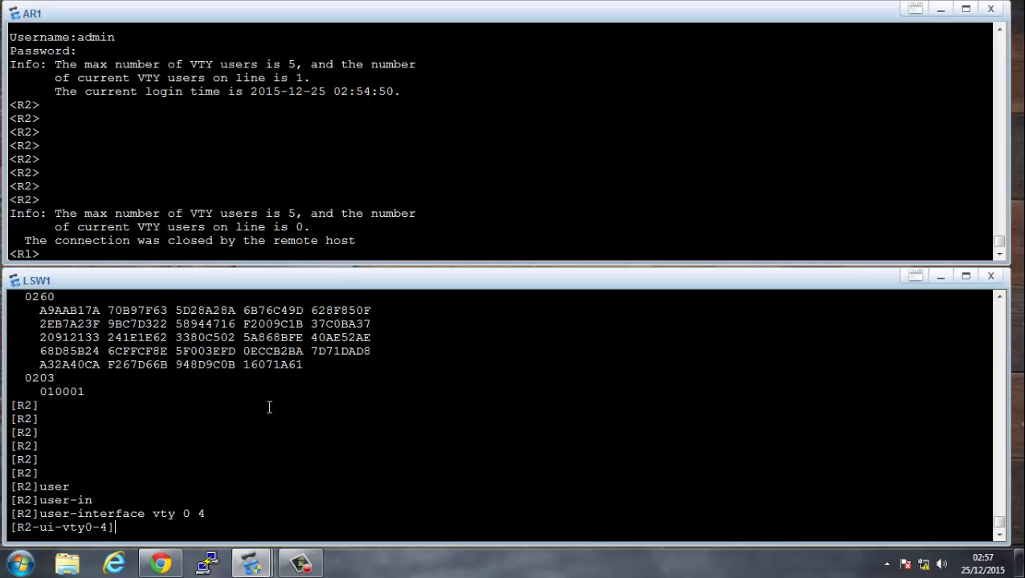
type("disop this")
key("Return")
key("Up")
key("Left")
key("Left")
key("Left")
key("Left")
key("Left")
key("Left")
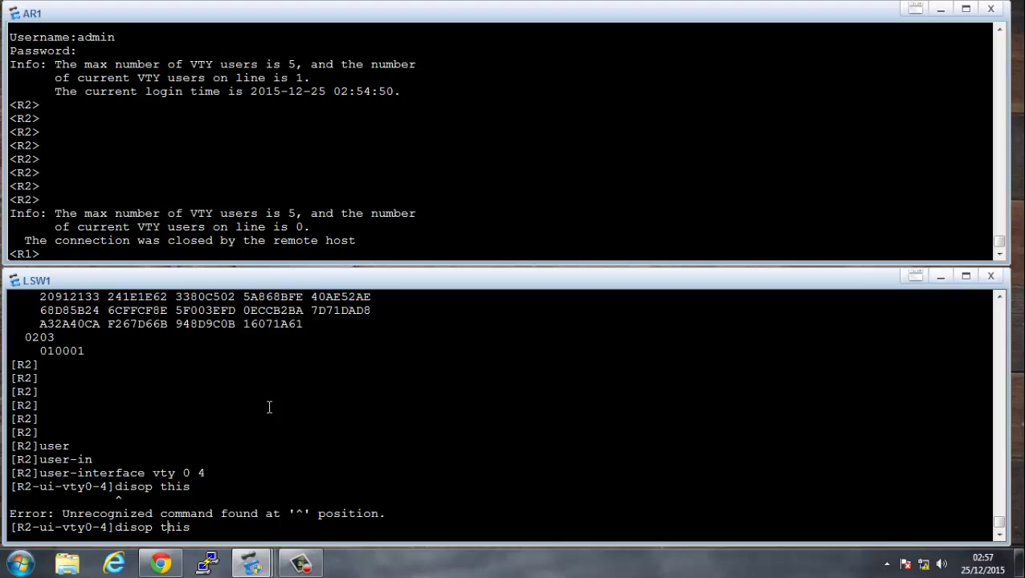
key("Left")
key("BackSpace")
key("Delete")
type("s")
key("Return")
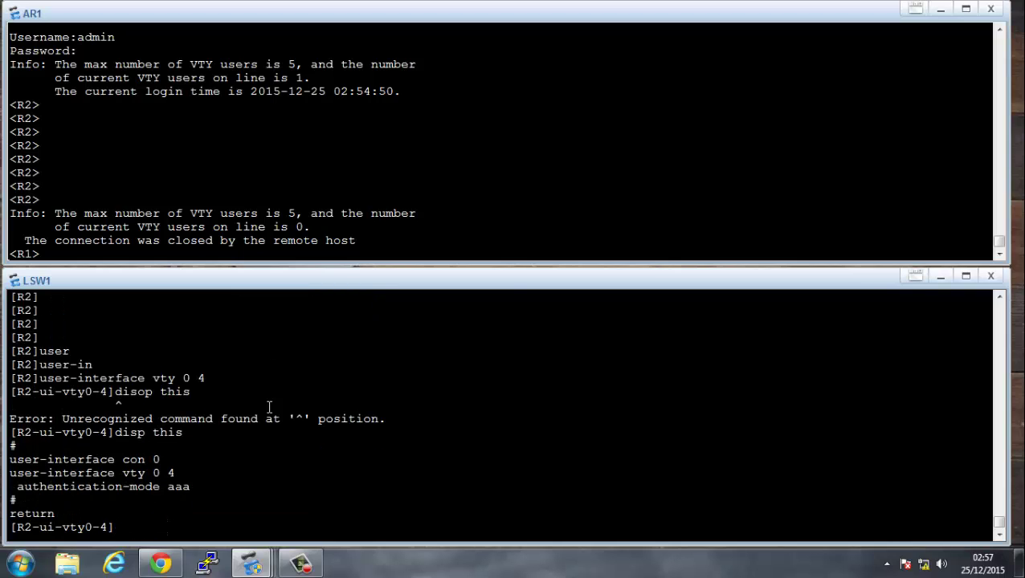
Set protocol inbound ssh on VTY lines 0–4 and redisplay the configuration
type("pro")
key("Tab")
type("in")
key("Tab")
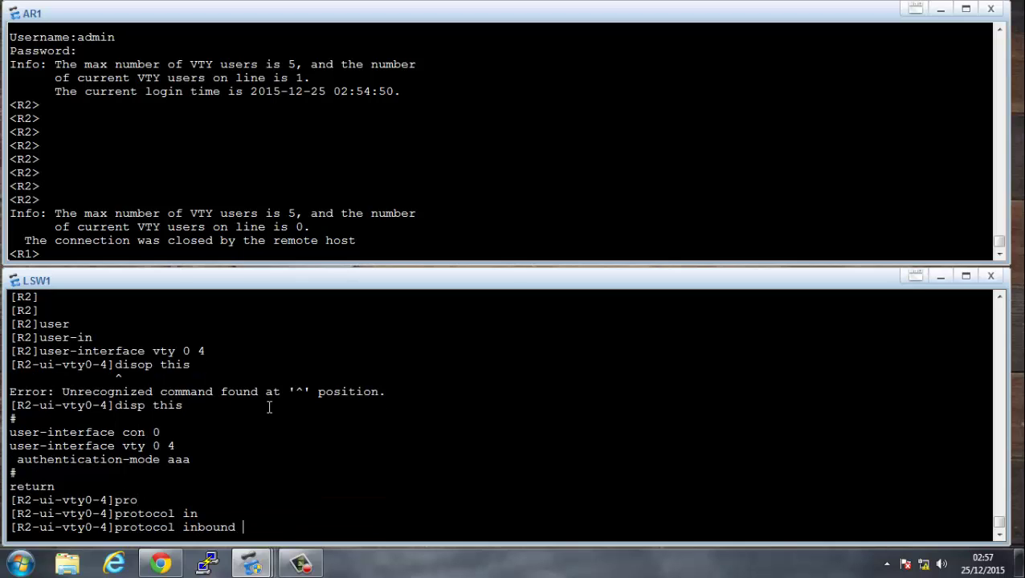
type("ssh")
key("Return")
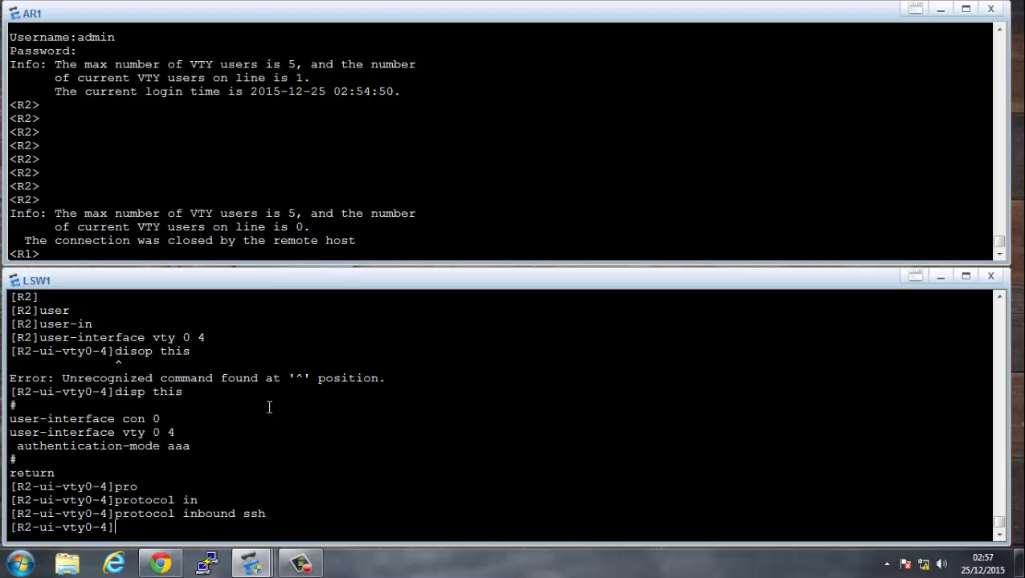
key("Up")
key("Up")
key("Up")
key("Down")
key("Return")
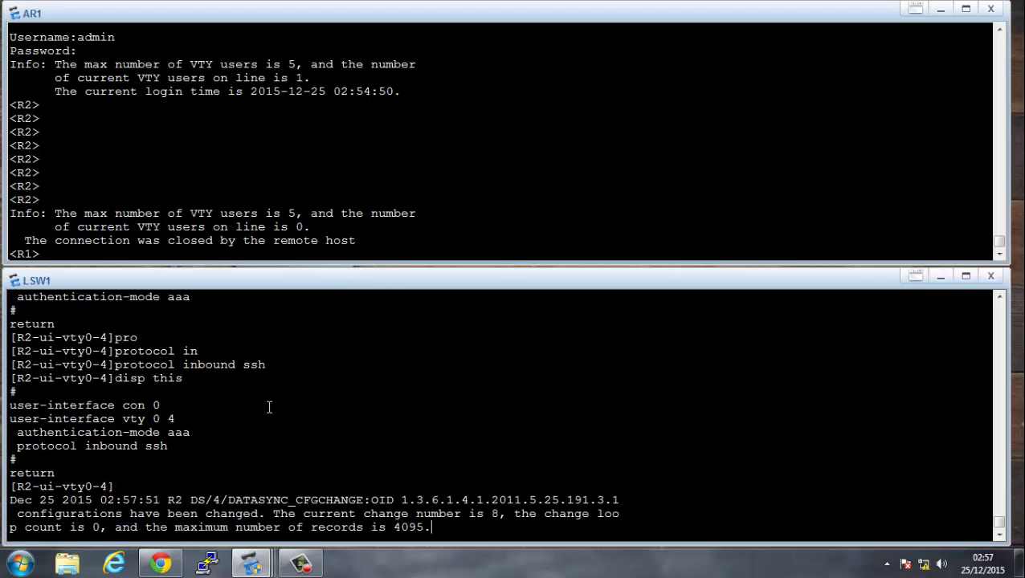
key("Return")
key("Return")
key("Return")
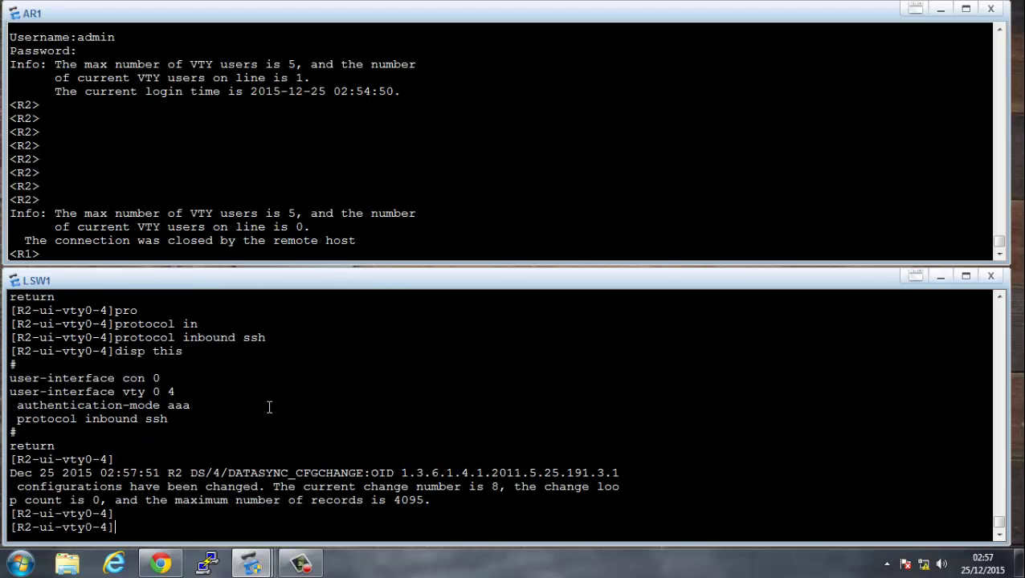
Enter AAA view and display its configuration, marking admin's telnet service type
type("aaa")
key("Return")
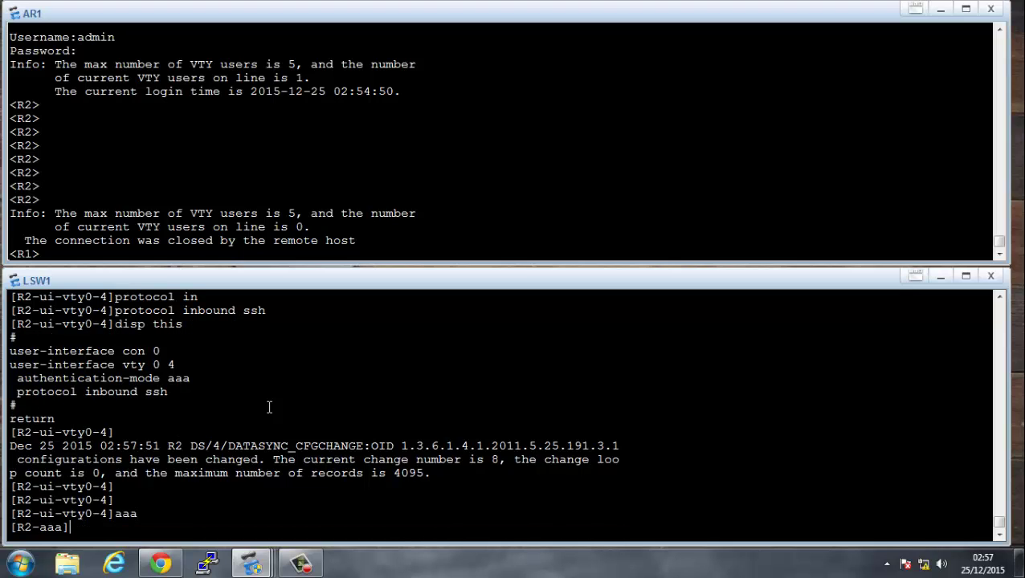
type("disp this")
key("Return")
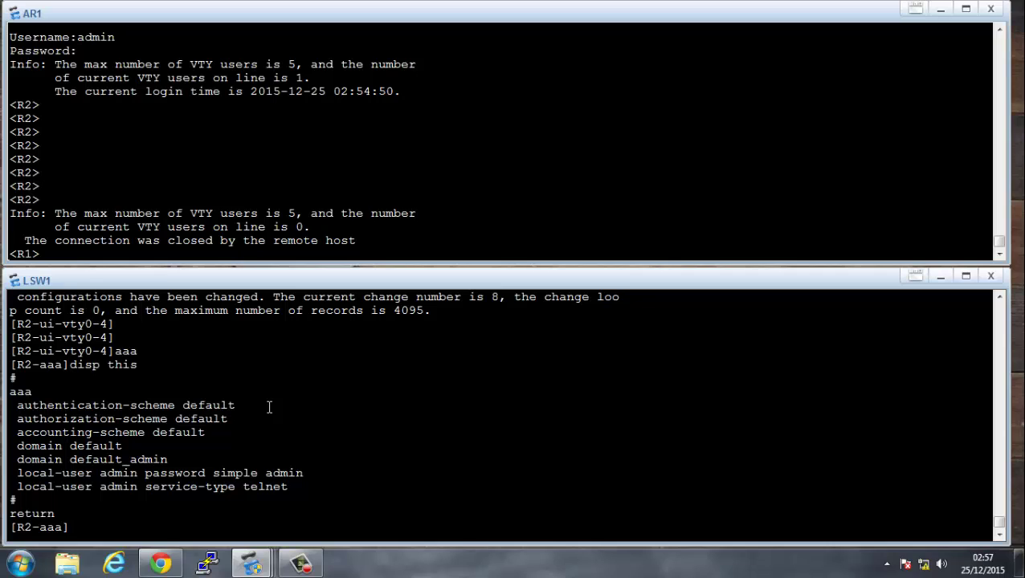
left_click_drag(144, 487, 277, 512)
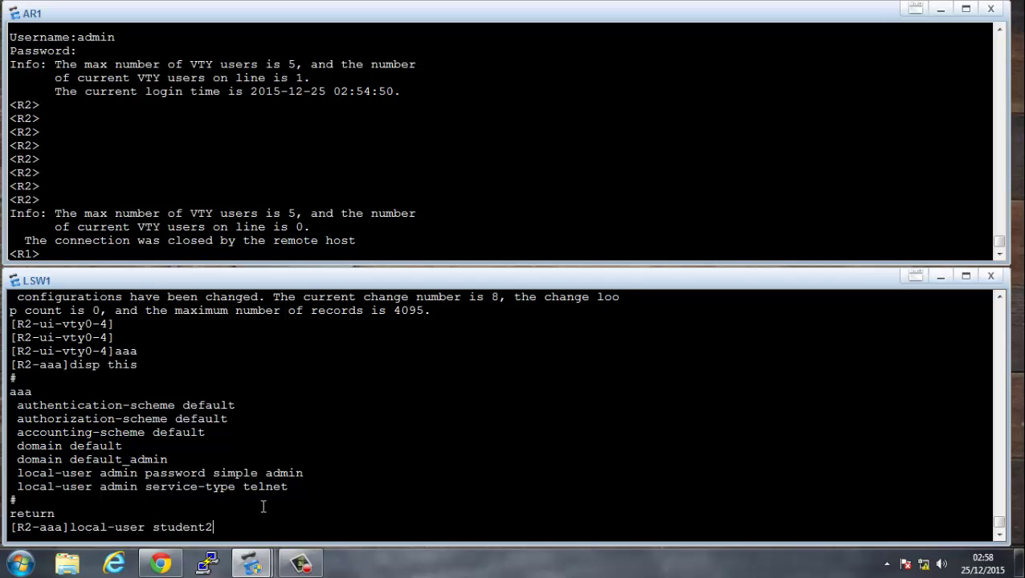
Add local user student2 with a cipher password
key("Tab")
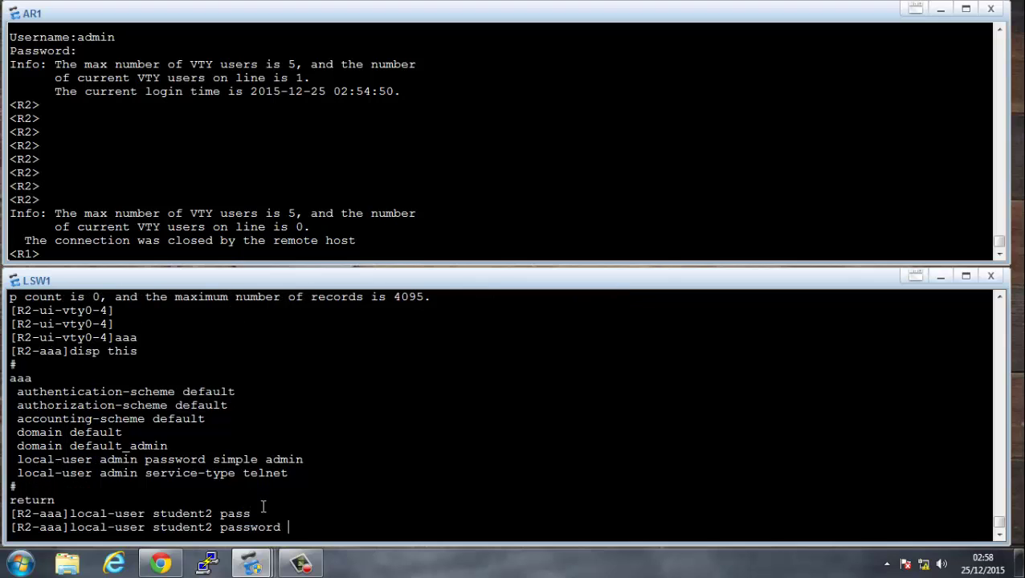
key("Tab")
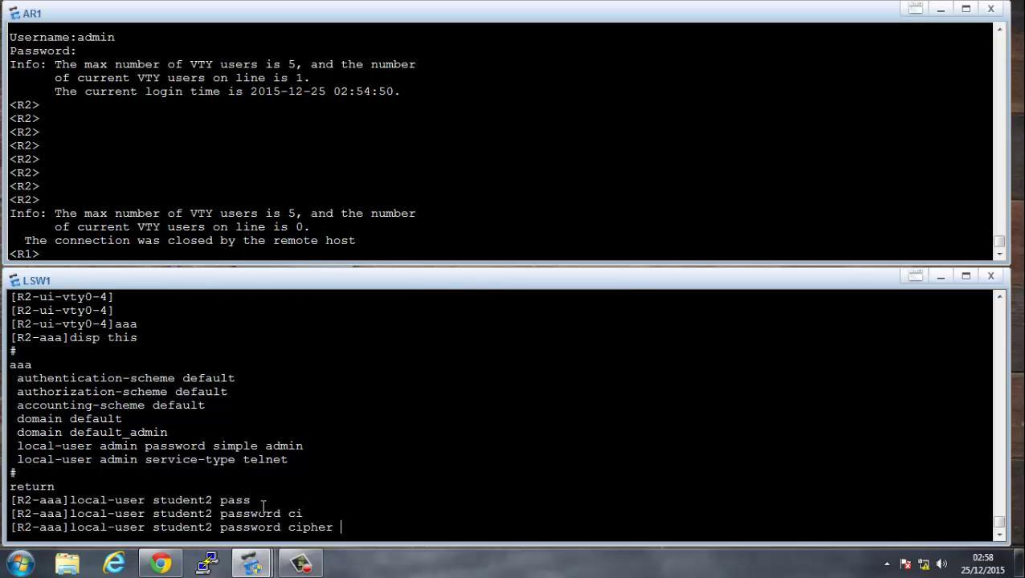
key("Return")
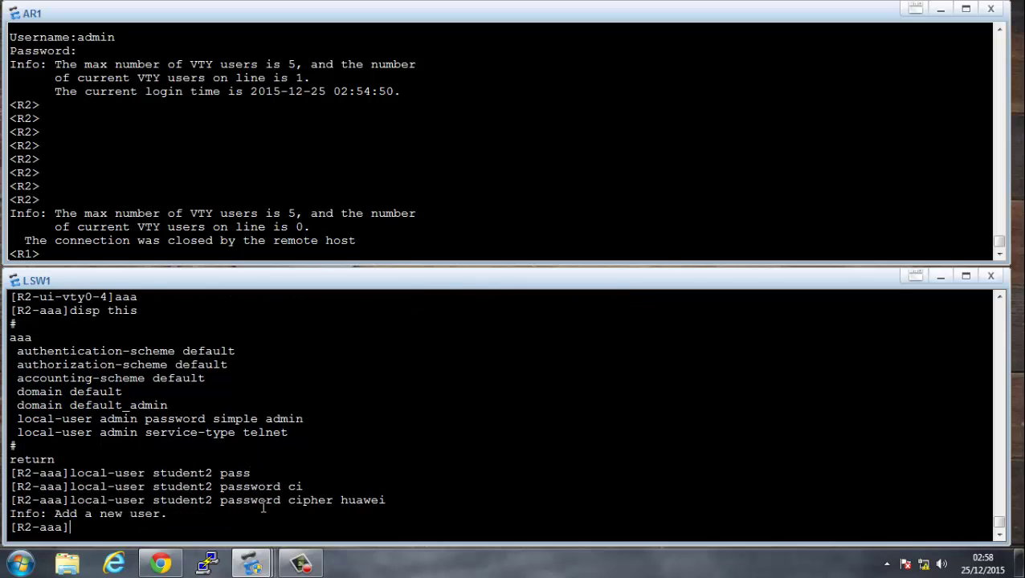
key("Up")
key("BackSpace")
key("BackSpace")
key("BackSpace")
key("BackSpace")
key("BackSpace")
key("BackSpace")
key("BackSpace")
key("BackSpace")
key("BackSpace")
key("BackSpace")
key("BackSpace")
key("BackSpace")
key("BackSpace")
key("BackSpace")
key("BackSpace")
key("BackSpace")
key("BackSpace")
key("BackSpace")
key("BackSpace")
key("BackSpace")
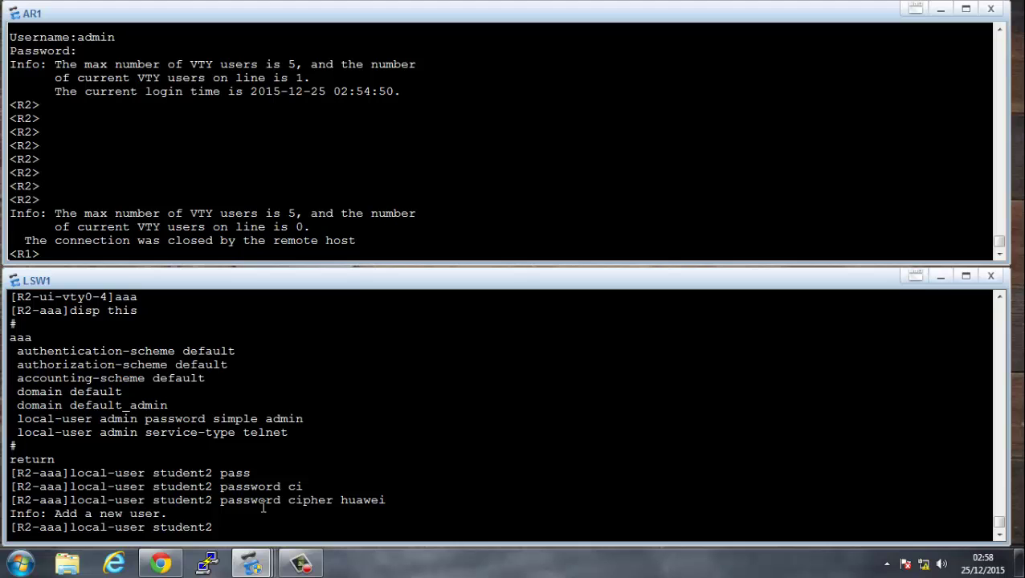
Give student2 privilege level 13 on R2
type("p")
type("ri")
key("Tab")
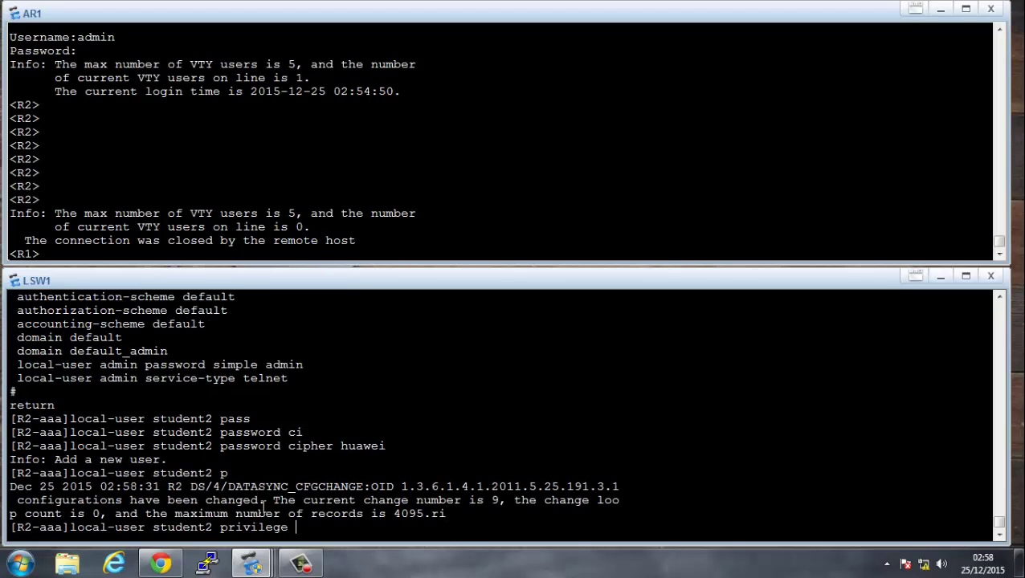
type("lev")
key("Tab")
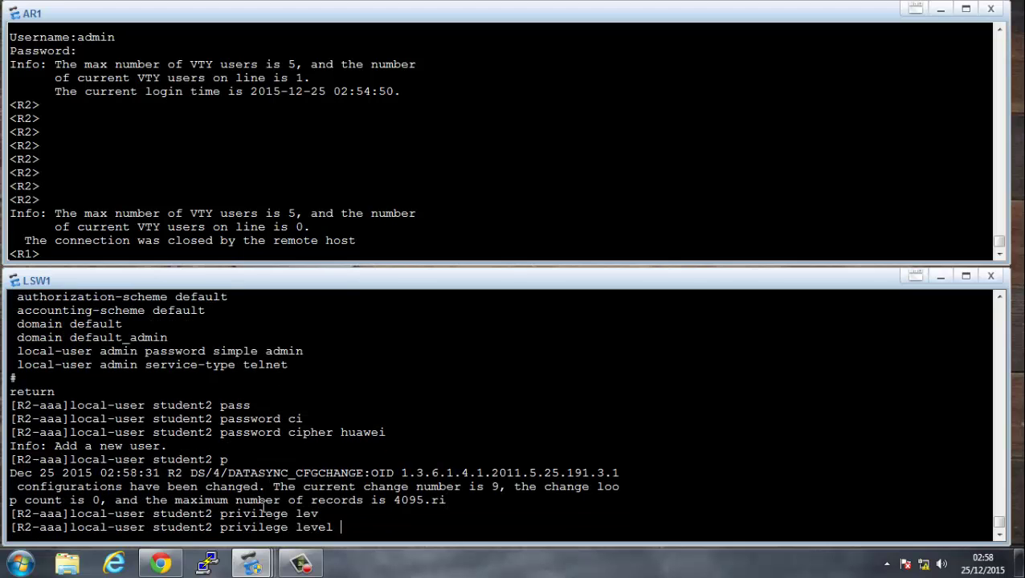
type("13")
key("Return")
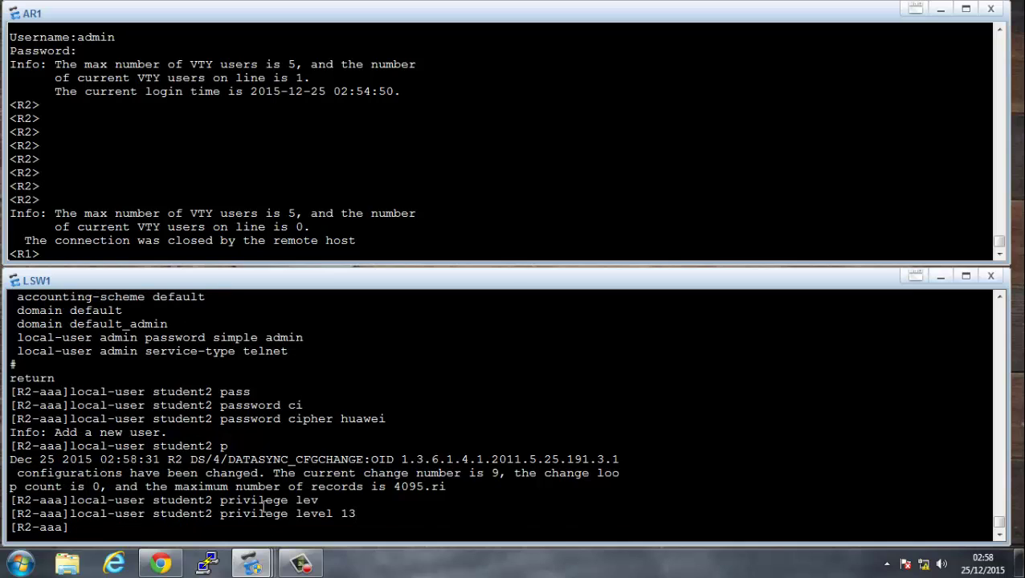
Set student2's service type to SSH
key("Up")
key("BackSpace")
key("BackSpace")
key("BackSpace")
key("BackSpace")
key("BackSpace")
key("BackSpace")
key("BackSpace")
key("BackSpace")
key("BackSpace")
key("BackSpace")
key("BackSpace")
key("BackSpace")
key("BackSpace")
key("BackSpace")
key("BackSpace")
key("BackSpace")
key("BackSpace")
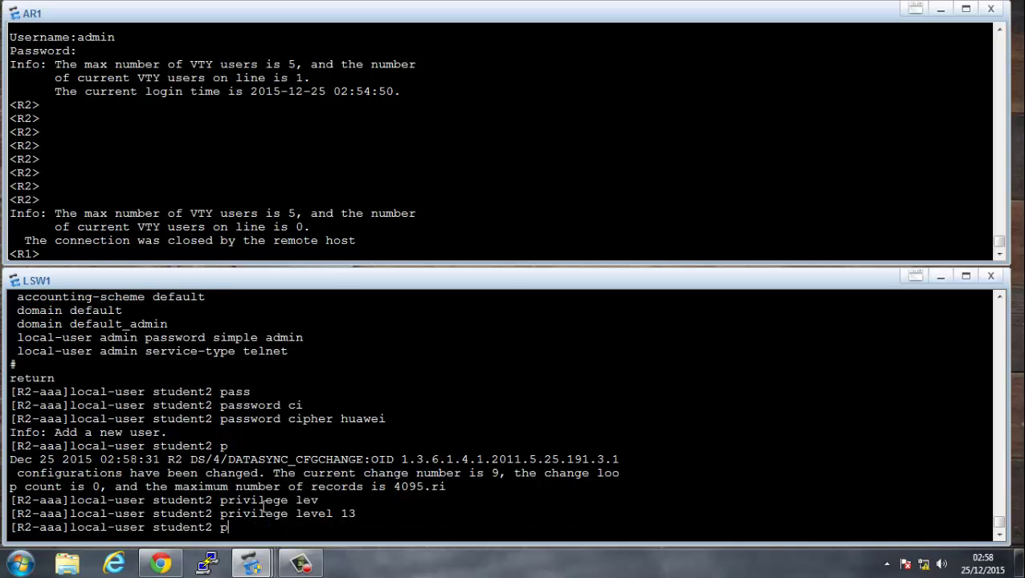
key("BackSpace")
type("ser")
key("Tab")
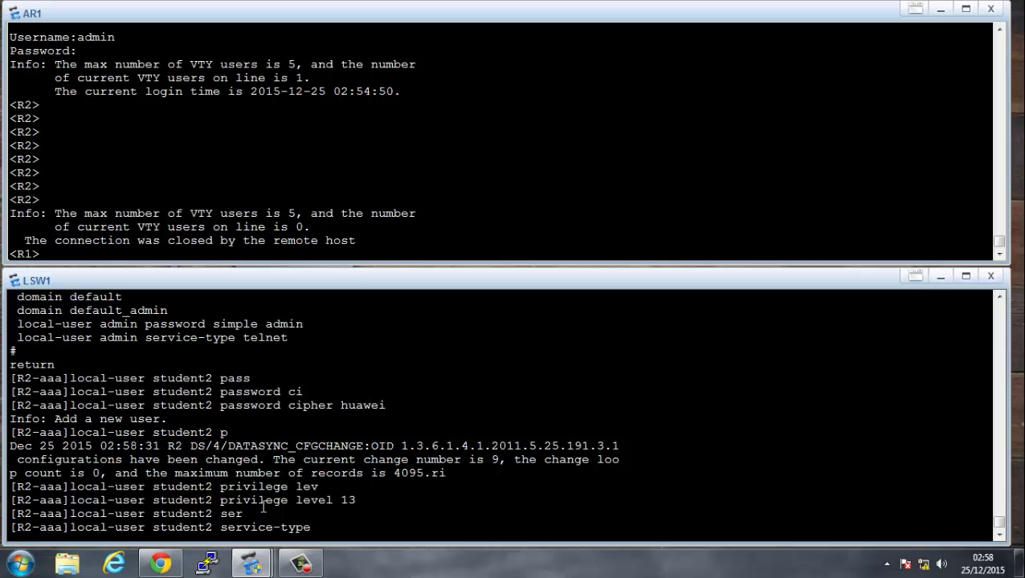
type("ssh")
key("Return")
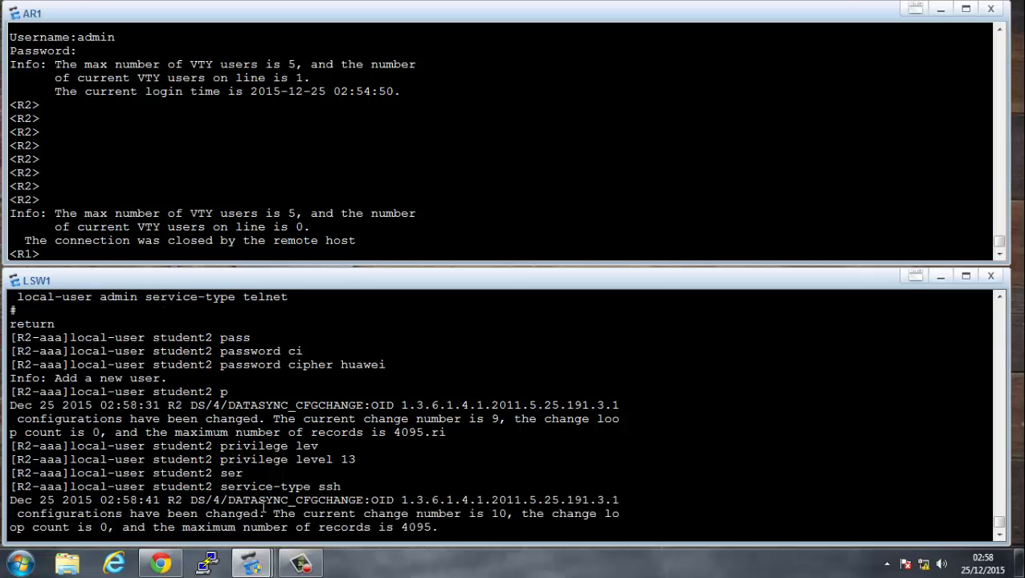
Give the admin user privilege level 15
key("Return")
key("Return")
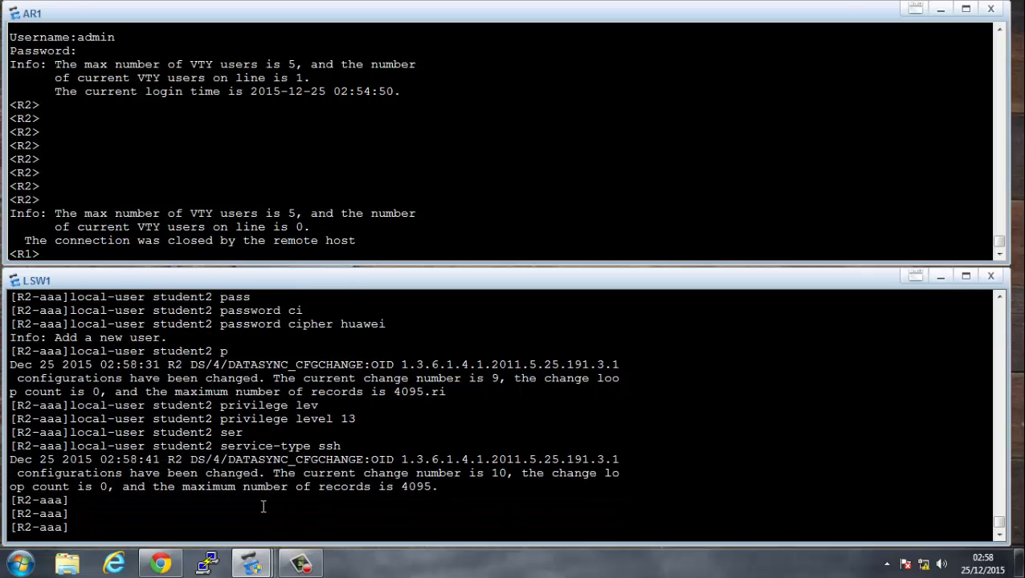
key("Up")
key("Up")
key("Up")
key("Up")
key("BackSpace")
key("BackSpace")
key("BackSpace")
key("BackSpace")
key("BackSpace")
key("BackSpace")
key("BackSpace")
key("BackSpace")
key("BackSpace")
key("BackSpace")
key("BackSpace")
key("BackSpace")
key("BackSpace")
key("BackSpace")
key("BackSpace")
key("BackSpace")
key("BackSpace")
key("BackSpace")
key("BackSpace")
key("BackSpace")
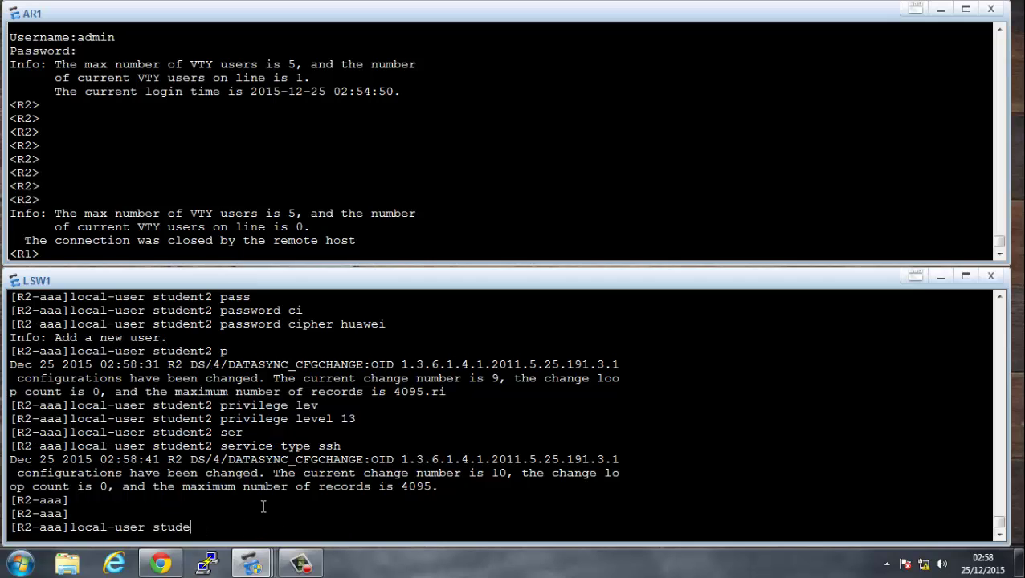
key("BackSpace")
key("BackSpace")
type("adminpri")
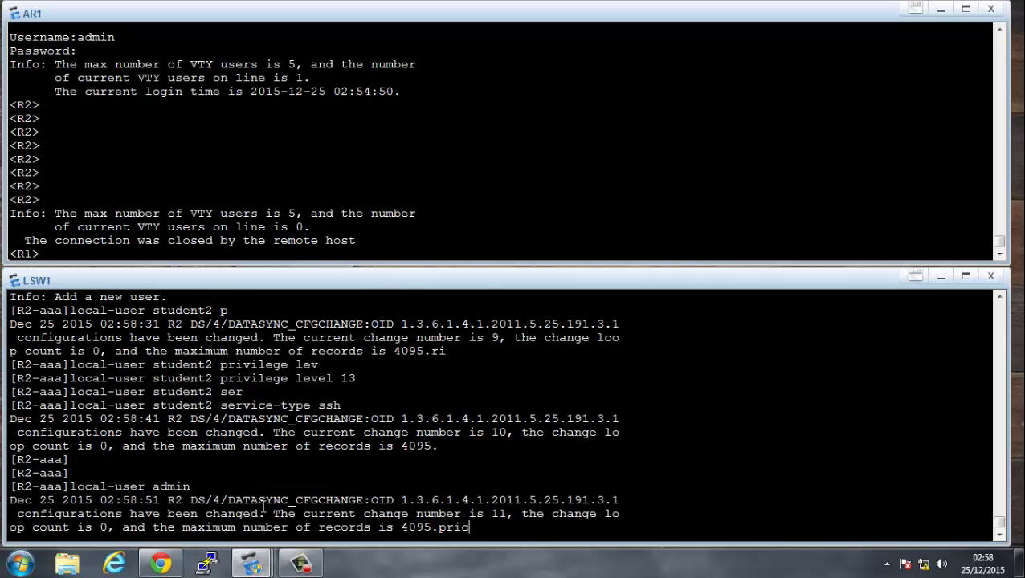
key("Tab")
type("le")
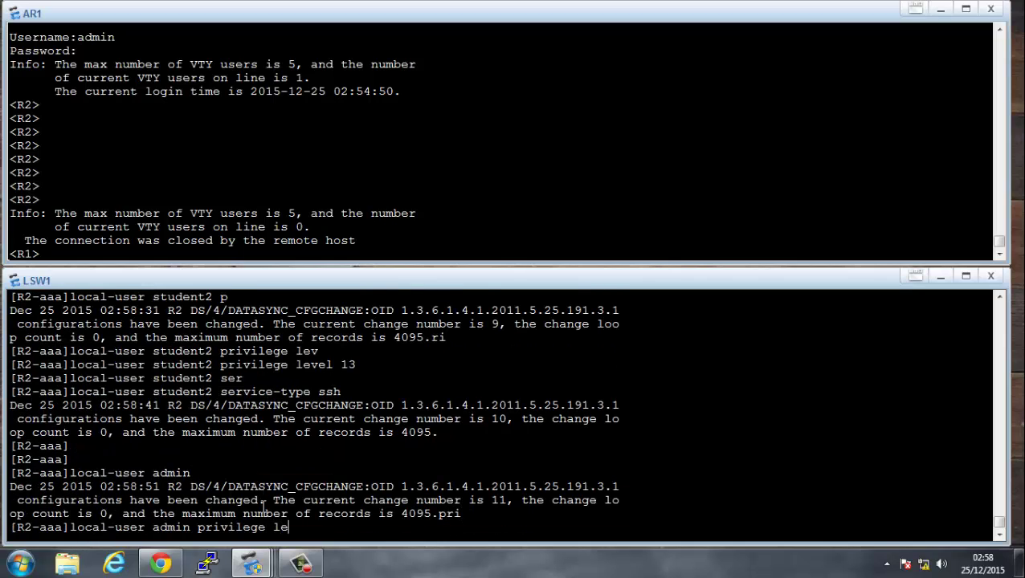
key("Tab")
type("15")
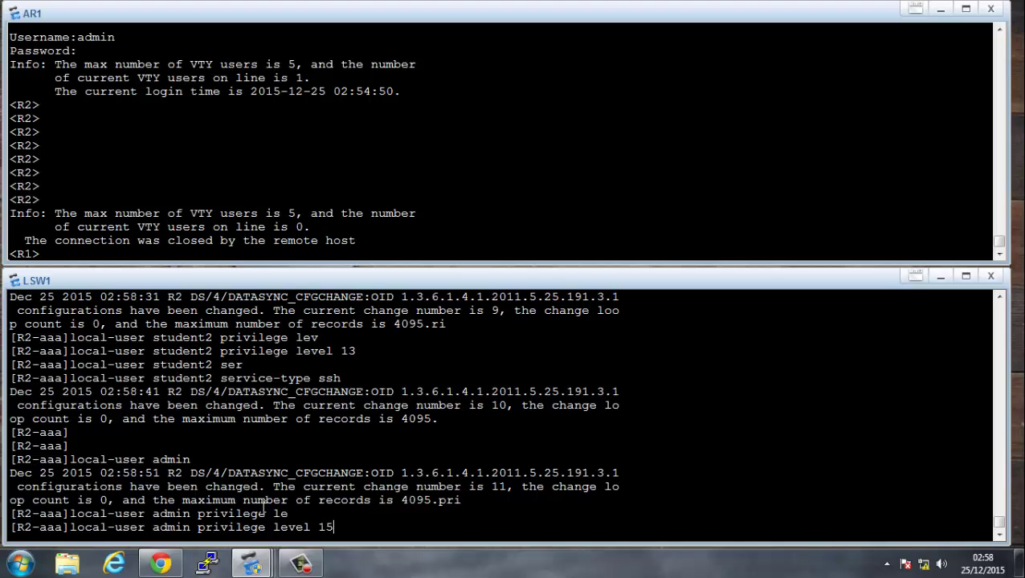
key("Return")
key("Return")
key("Return")
key("Return")
Display R2's current AAA configuration and check admin's telnet service type
type("disp this")
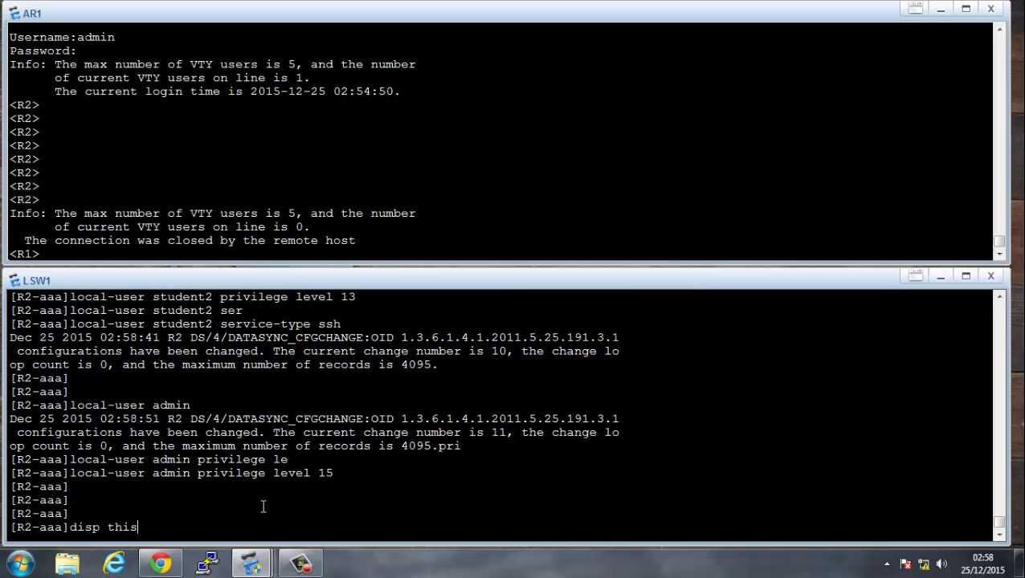
key("Return")
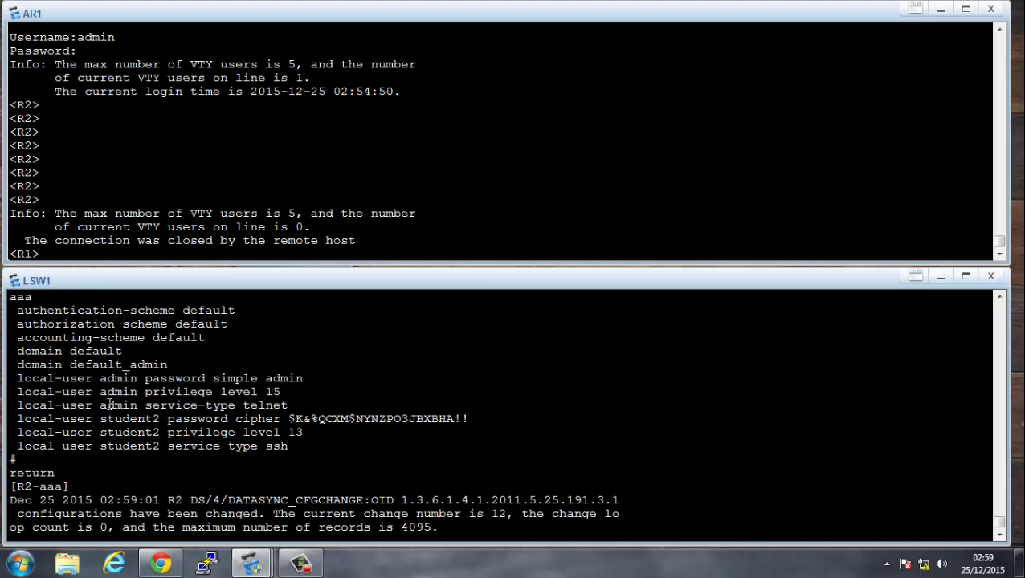
left_click_drag(242, 405, 287, 401)
left_click(352, 398)
key("Return")
key("Return")
key("Return")
Set admin's service types to terminal, ssh and telnet, then return to user view
key("Up")
key("Up")
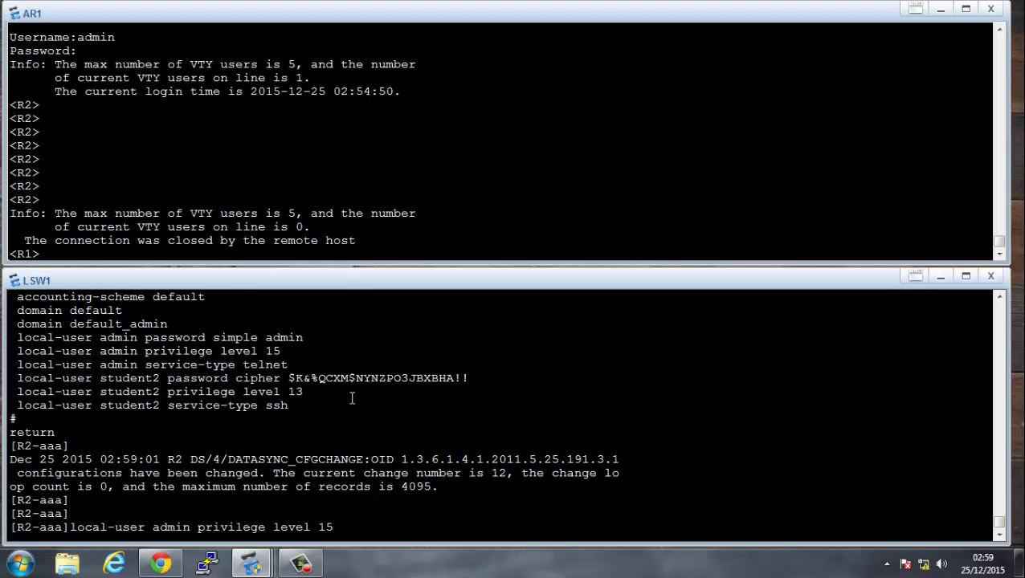
key("BackSpace")
key("BackSpace")
key("BackSpace")
key("BackSpace")
key("BackSpace")
key("BackSpace")
key("BackSpace")
key("BackSpace")
key("BackSpace")
key("BackSpace")
key("BackSpace")
key("BackSpace")
key("BackSpace")
key("BackSpace")
key("BackSpace")
key("BackSpace")
key("BackSpace")
key("BackSpace")
key("BackSpace")
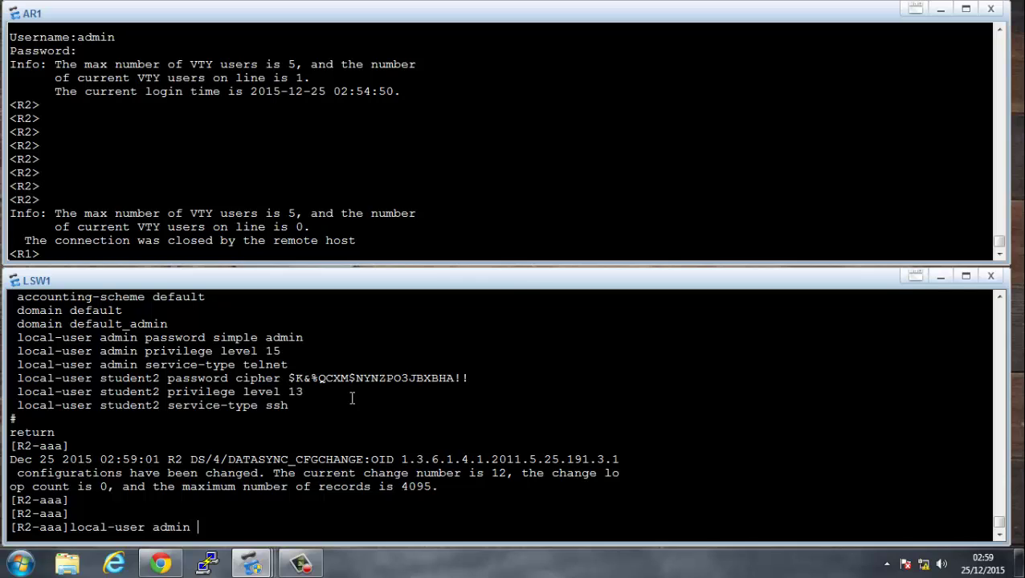
type("ser")
key("Tab")
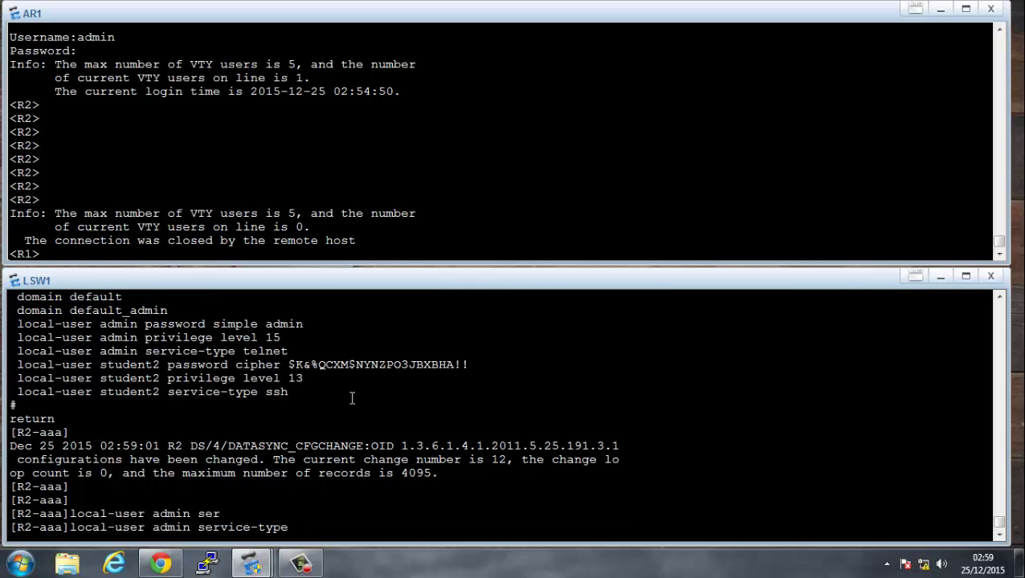
type("term")
key("Tab")
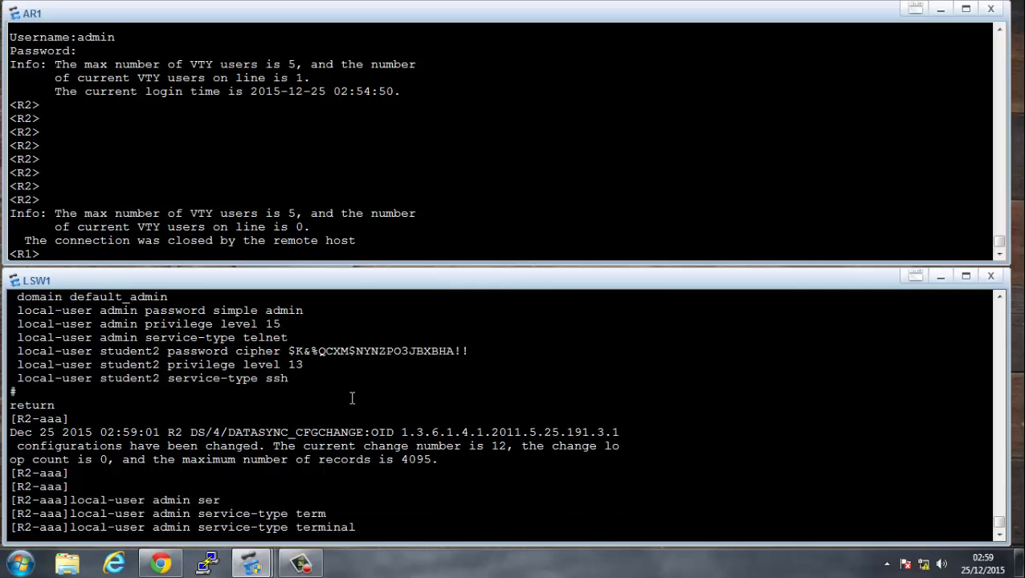
type("ssh telnet")
key("Return")
key("Return")
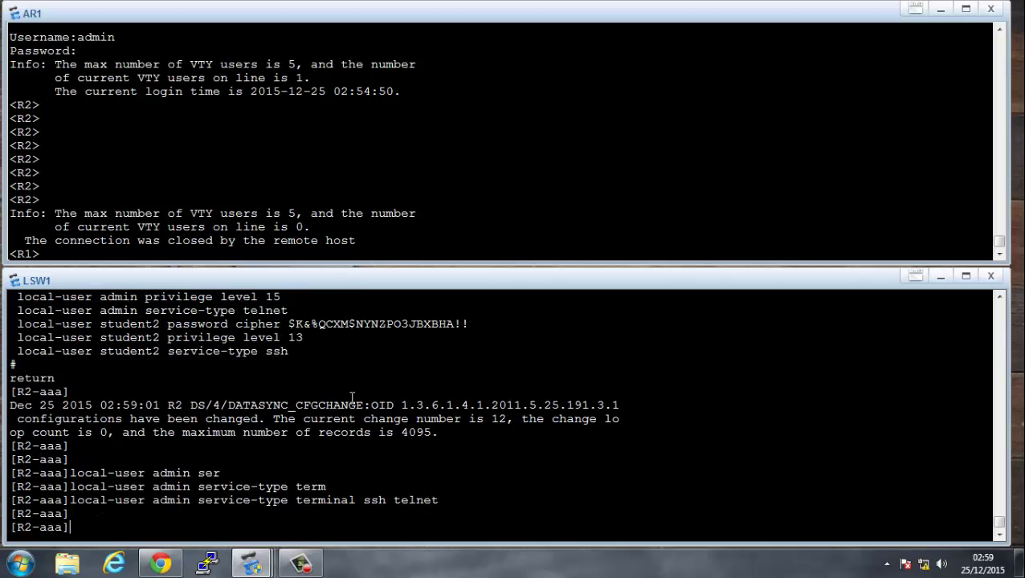
key("Return")
key("ctrl+z")
Save R2's configuration as masterconfig.cfg, confirming the overwrite
type("sa")
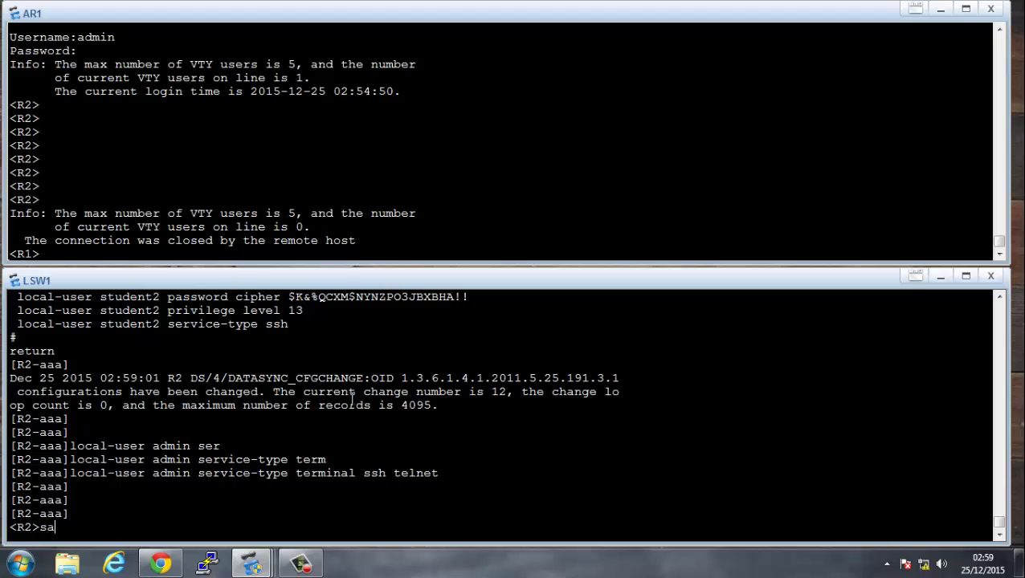
type("ve master")
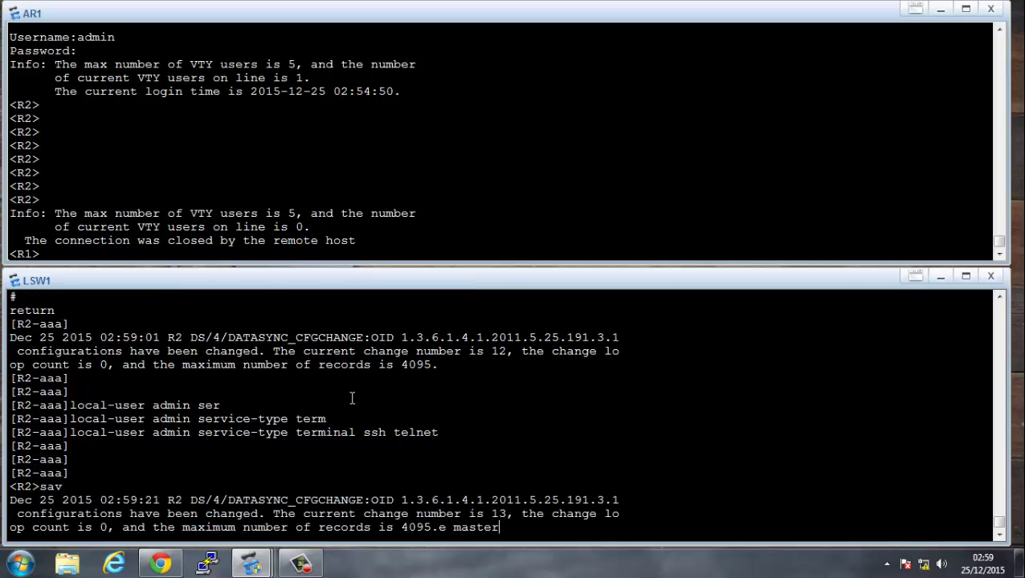
type("config.cfg")
key("Return")
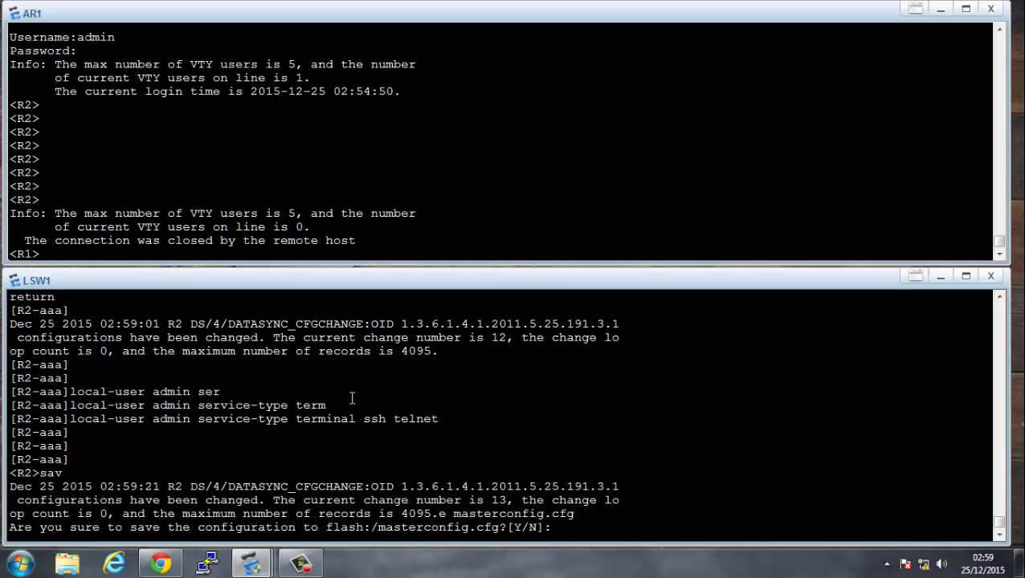
type("y")
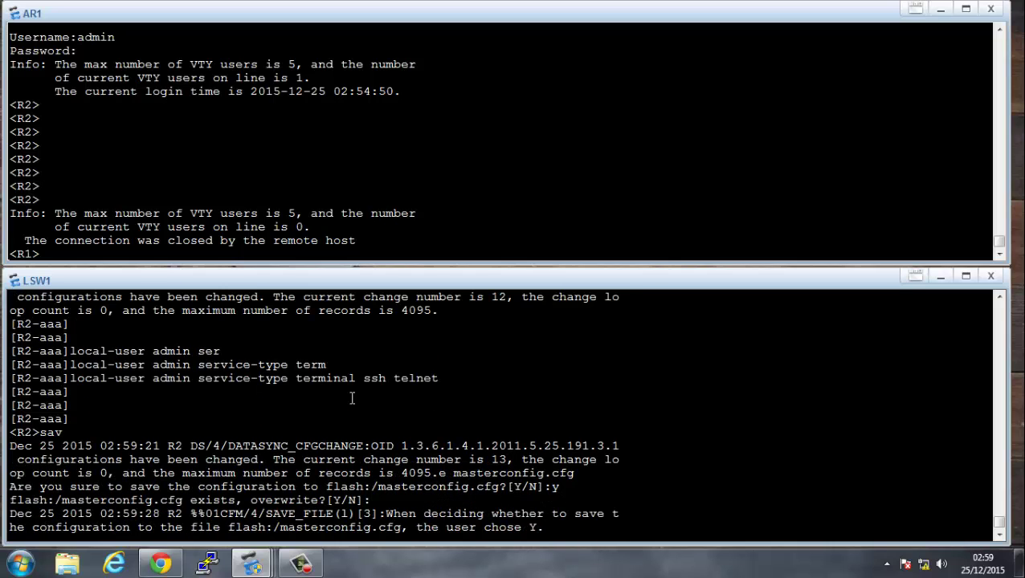
type("y")
key("Return")
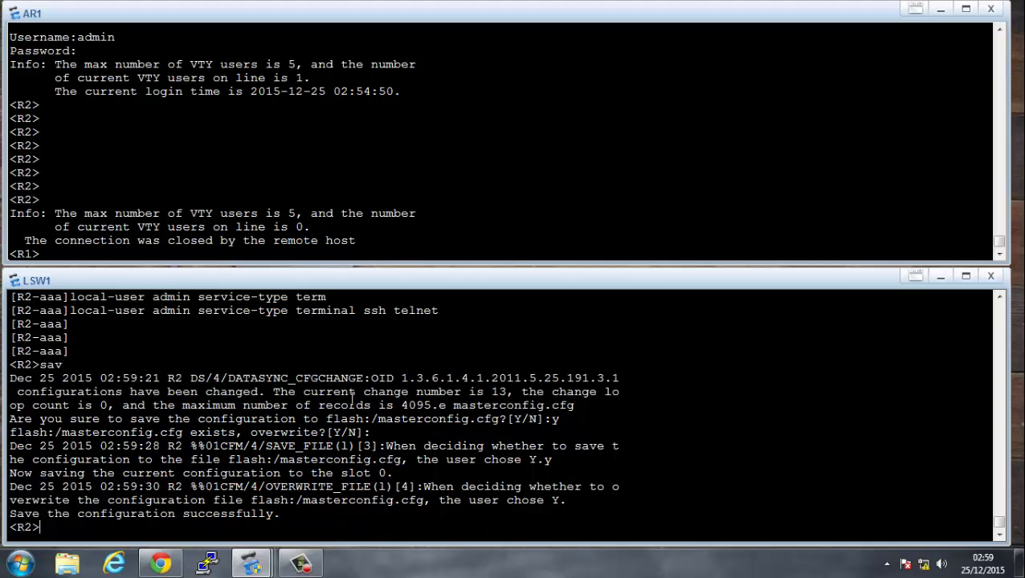
key("Return")
key("Return")
key("Return")
key("Return")
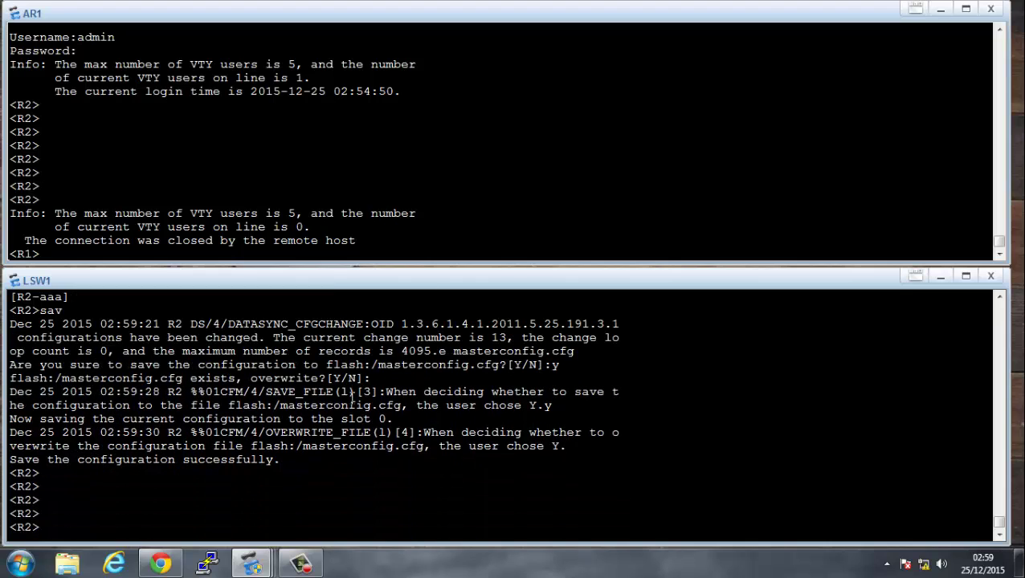
Enter system view on R2
type("sys")
key("Tab")
key("Return")
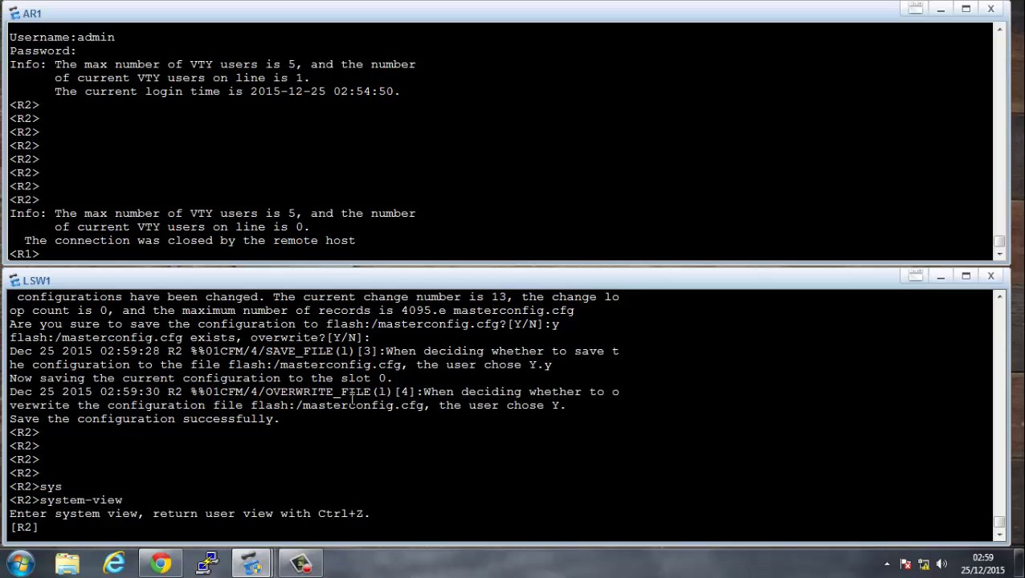
Run 'stelnet server enable' on R2
type("stelnet ser")
key("Tab")
type("ena")
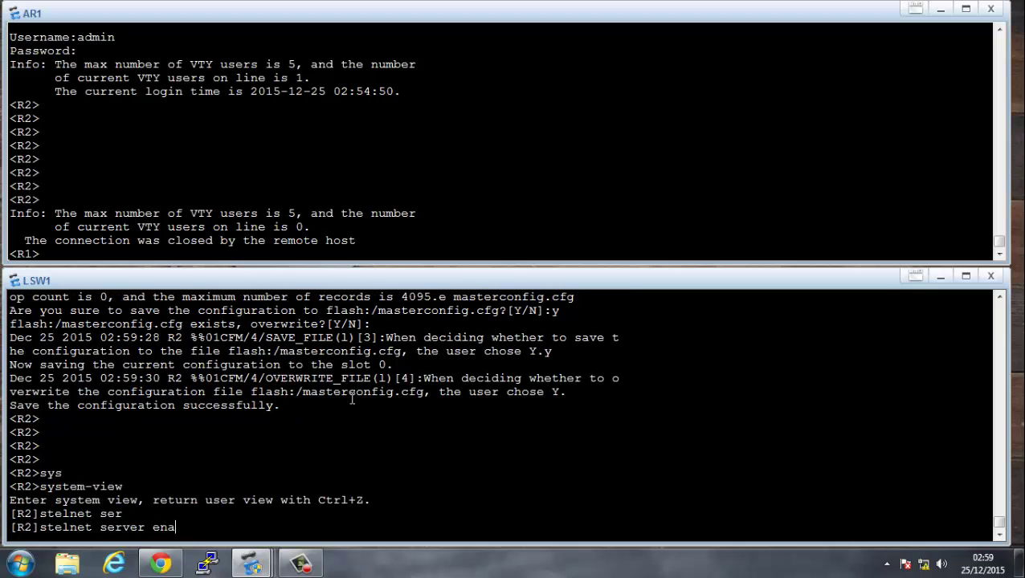
type("ble")
key("Return")
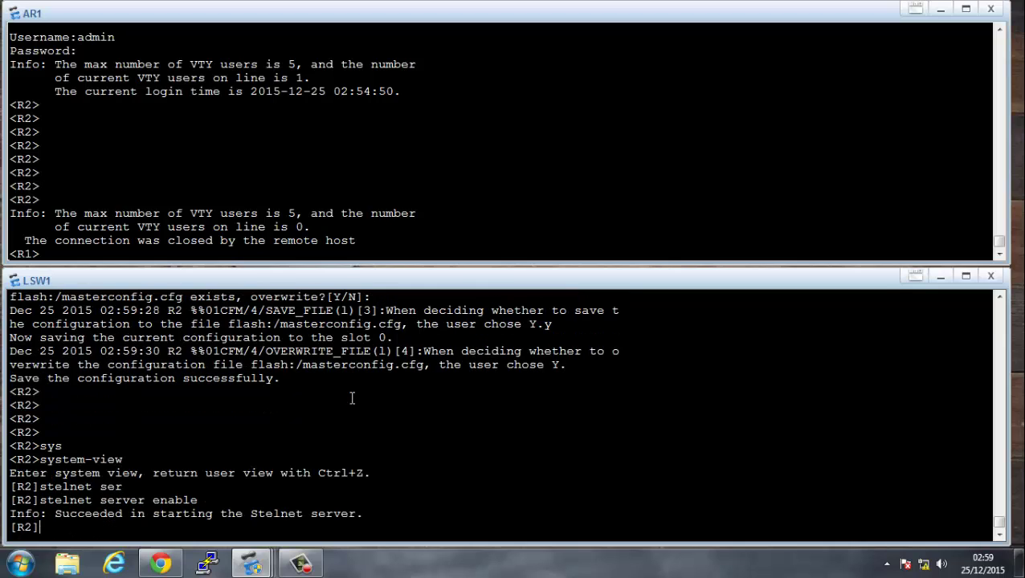
key("Return")
key("Return")
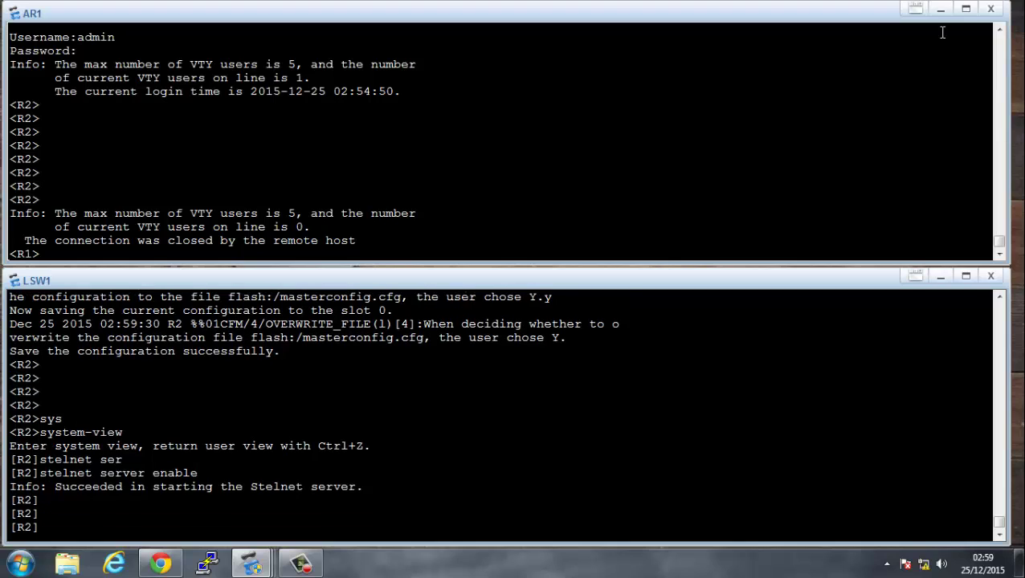
Enter system view in R1's console
left_click(690, 166)
key("Return")
key("Return")
key("Return")
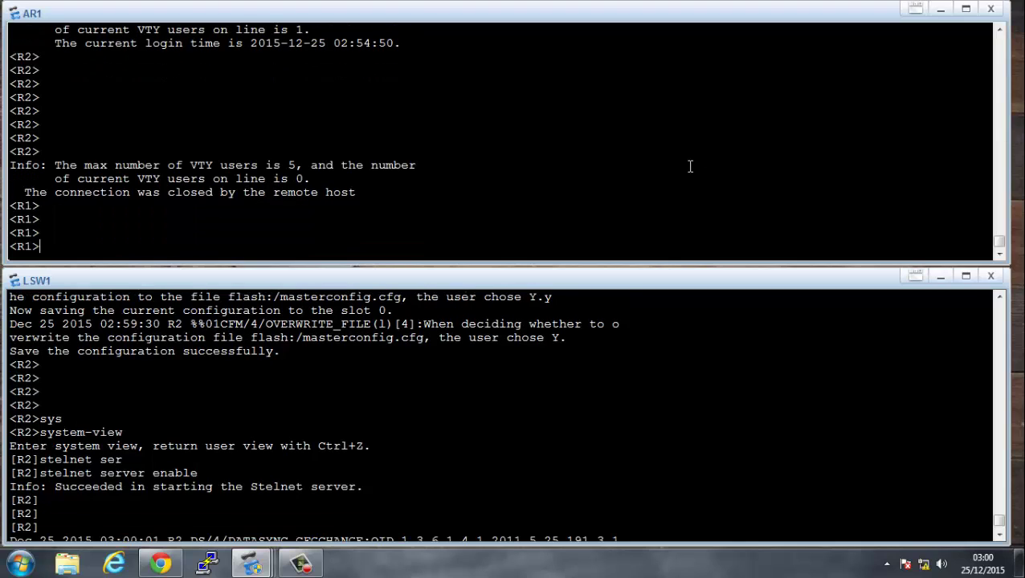
type("sys")
key("Tab")
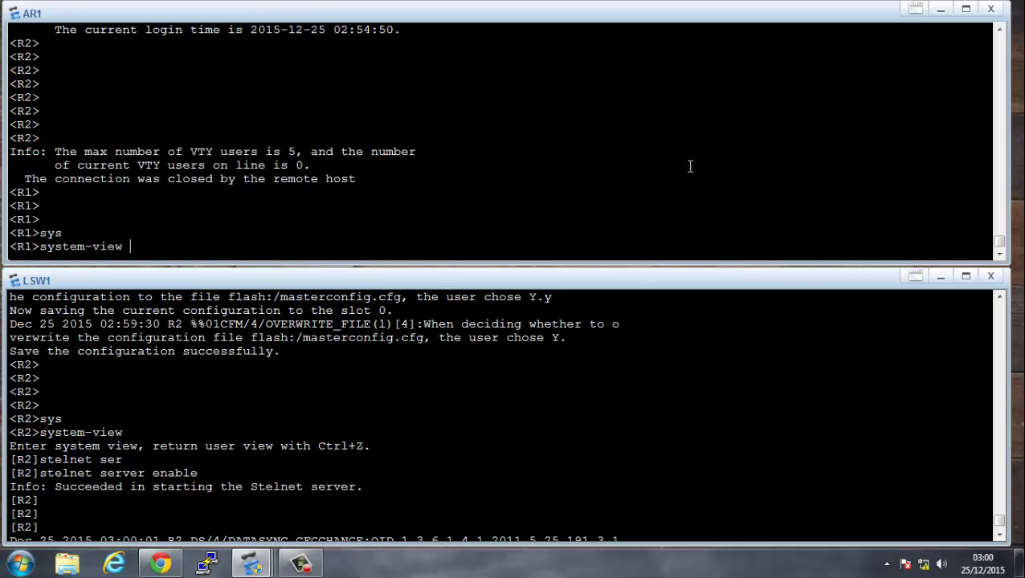
key("Return")
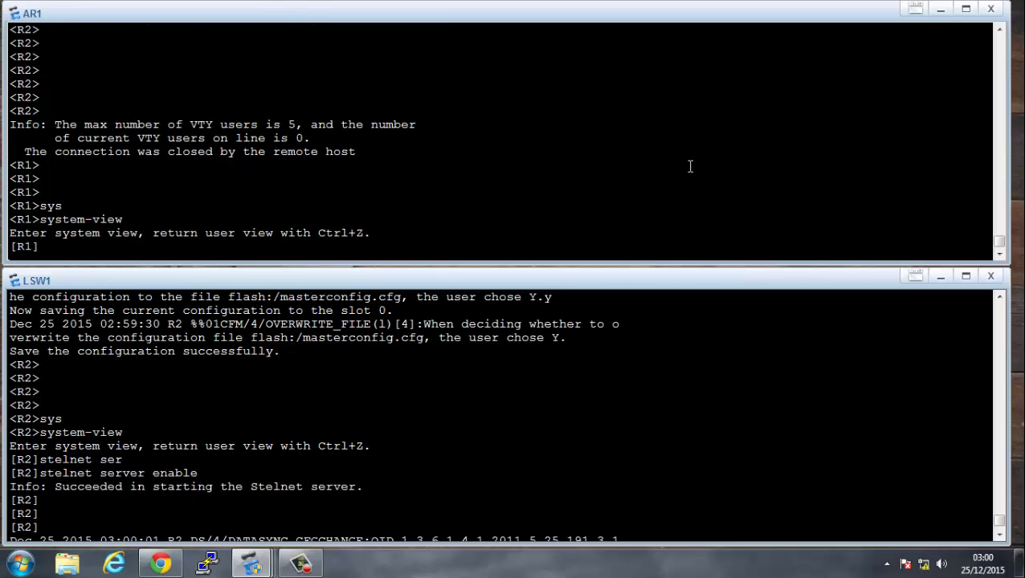
Stelnet from R1 to 10.1.12.2 as admin, then begin typing 'ssh client first-time'
type("stelnet 10.1.12.")
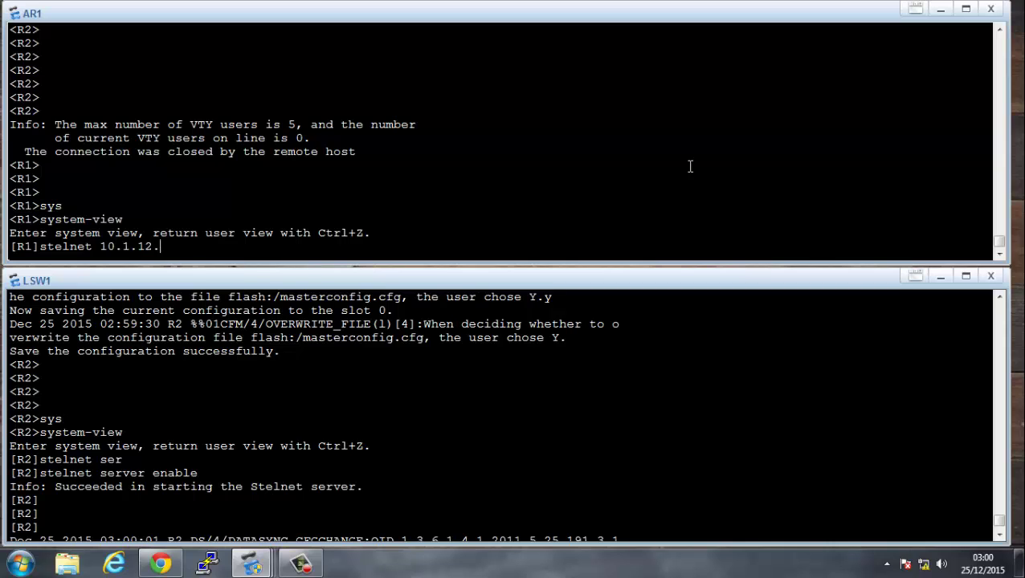
type("2")
key("Return")
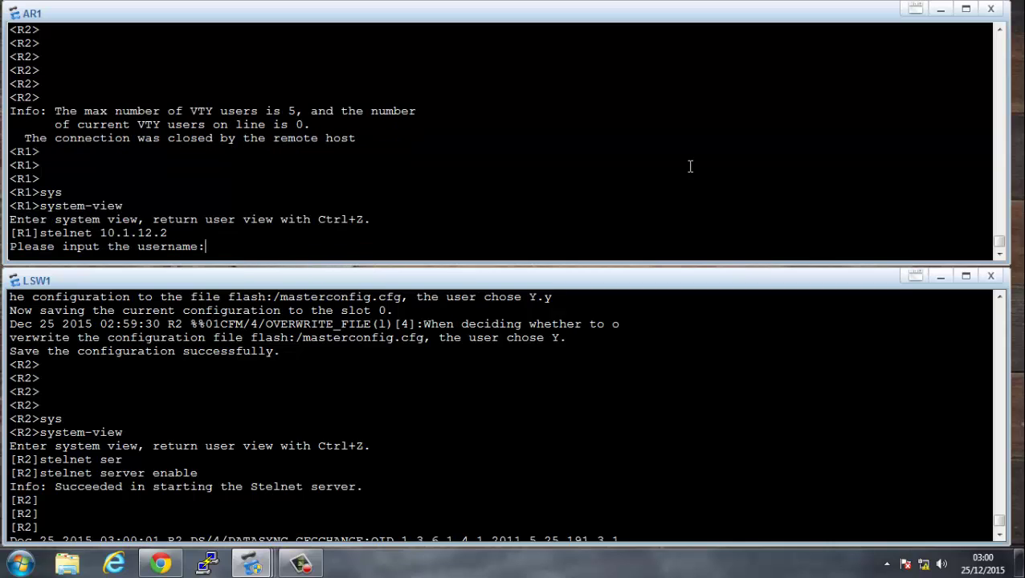
type("admin")
key("Return")
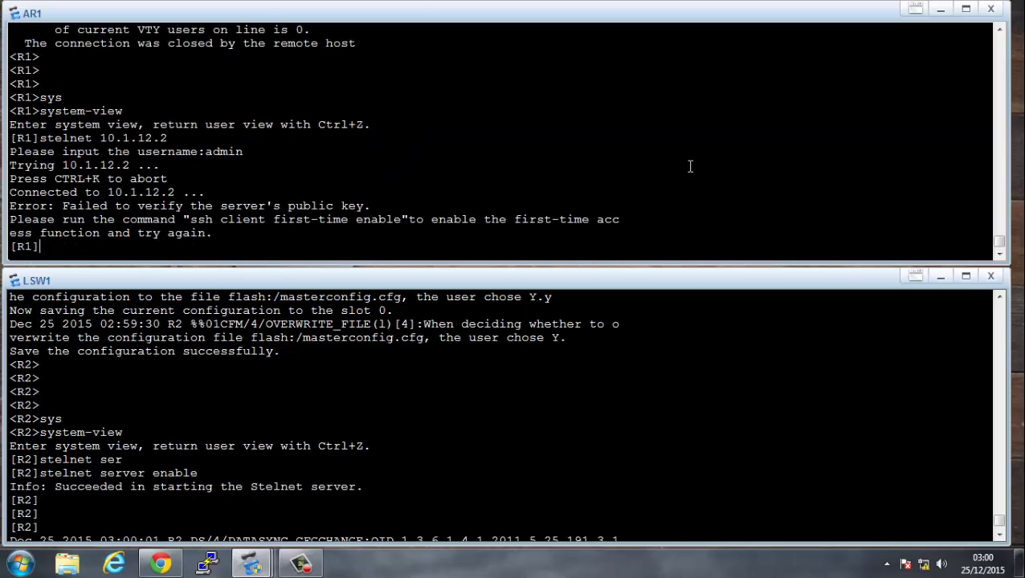
type("ssh client fi")
Run 'ssh client first-time enable' on R1
key("Tab")
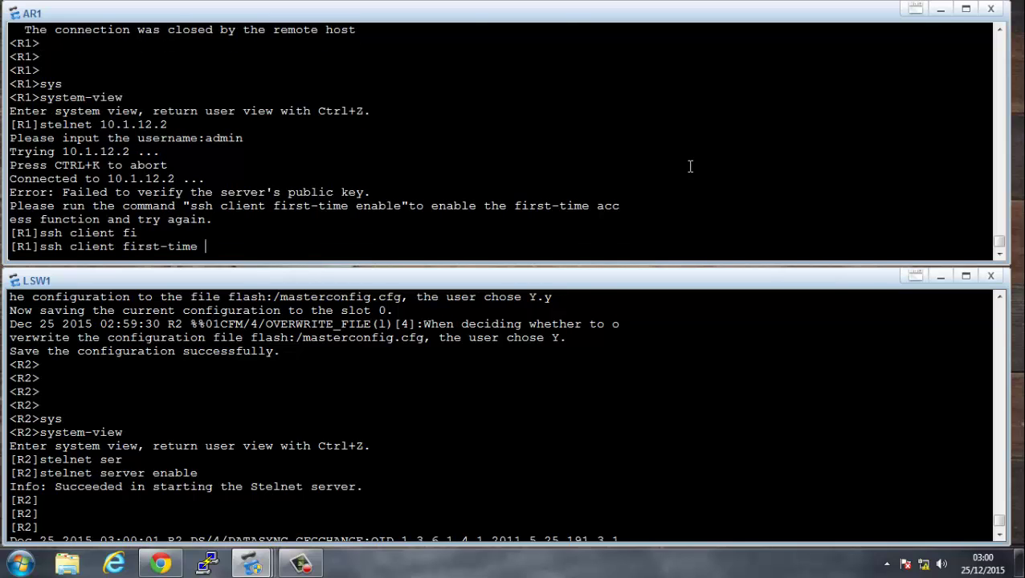
type("en")
key("Tab")
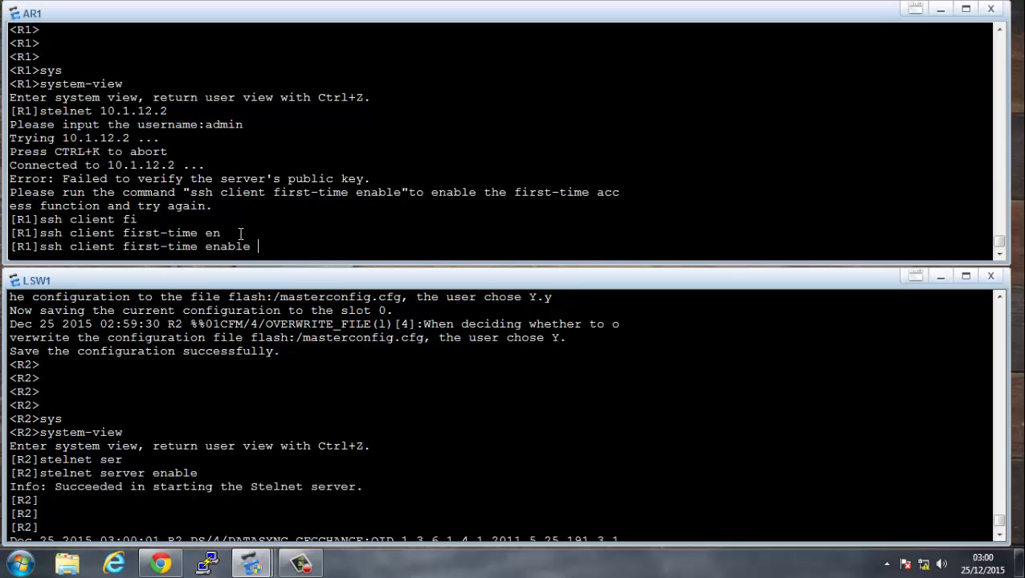
key("Return")
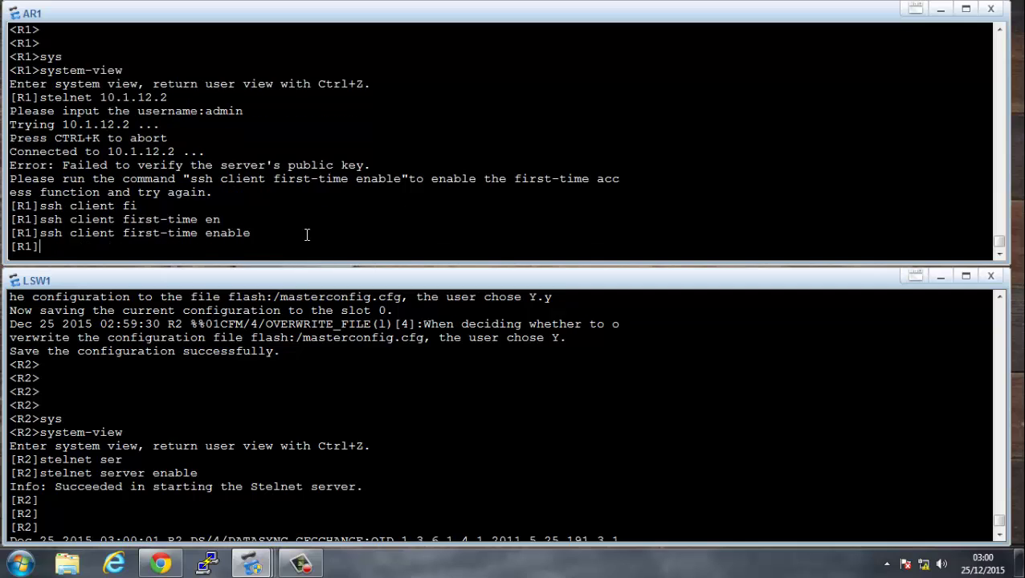
key("Return")
Rerun stelnet 10.1.12.2 as admin and answer y to accept the server key
key("Up")
key("Up")
key("Up")
key("Up")
key("Return")
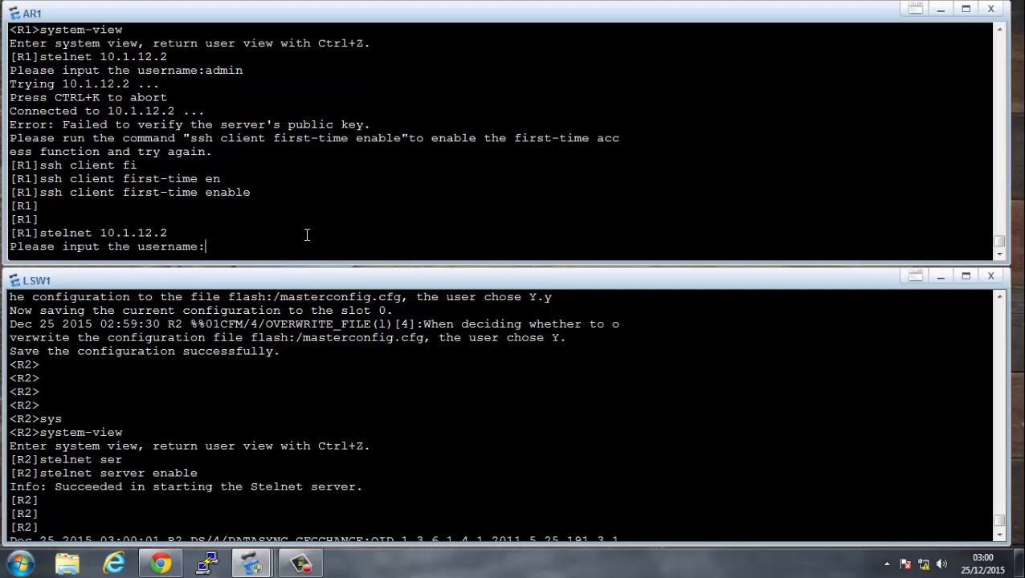
type("admin")
key("Return")
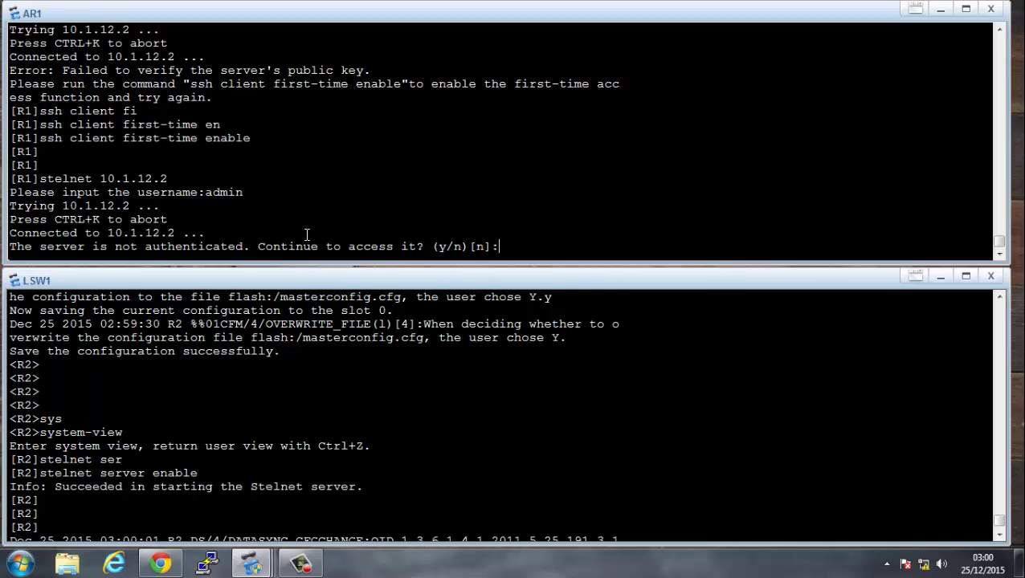
type("y? (")
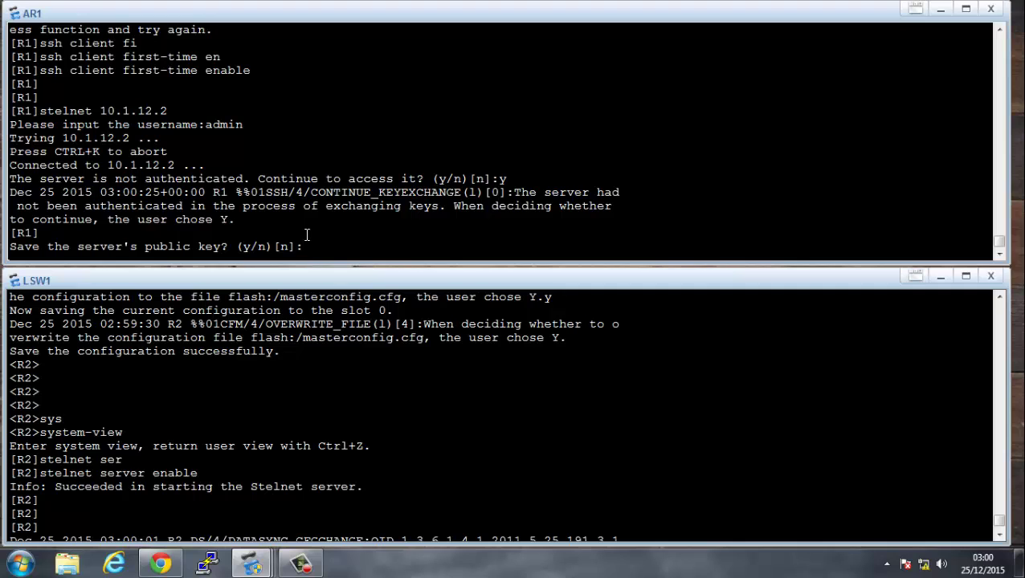
type("y")
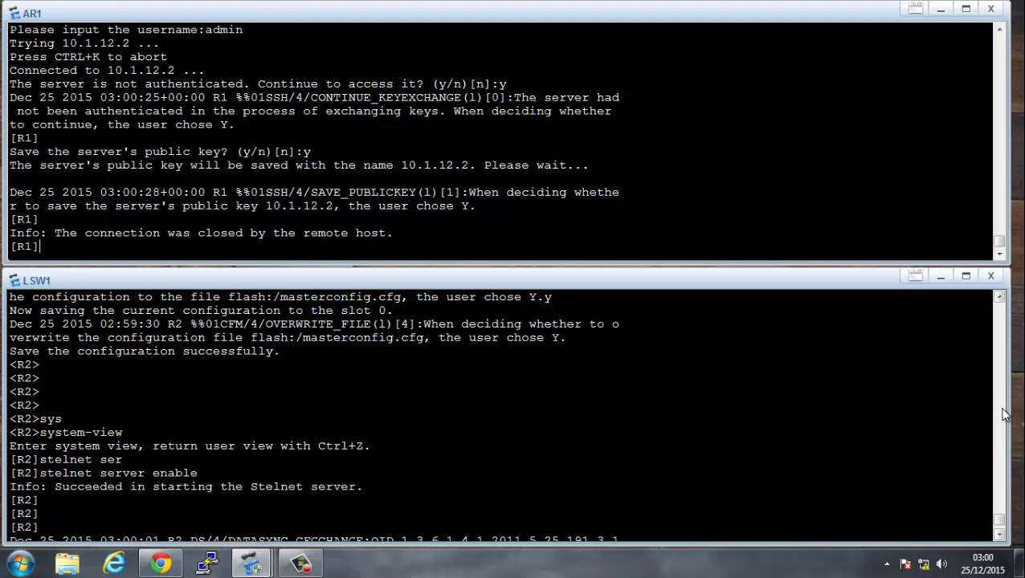
Return R2 to user view and turn on terminal debugging
left_click(1000, 527)
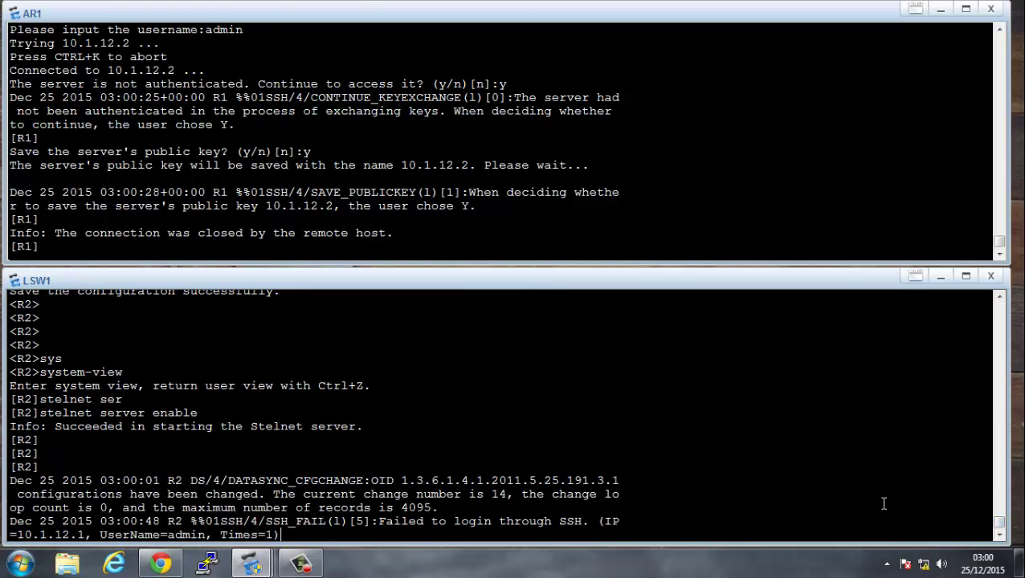
key("Return")
key("Return")
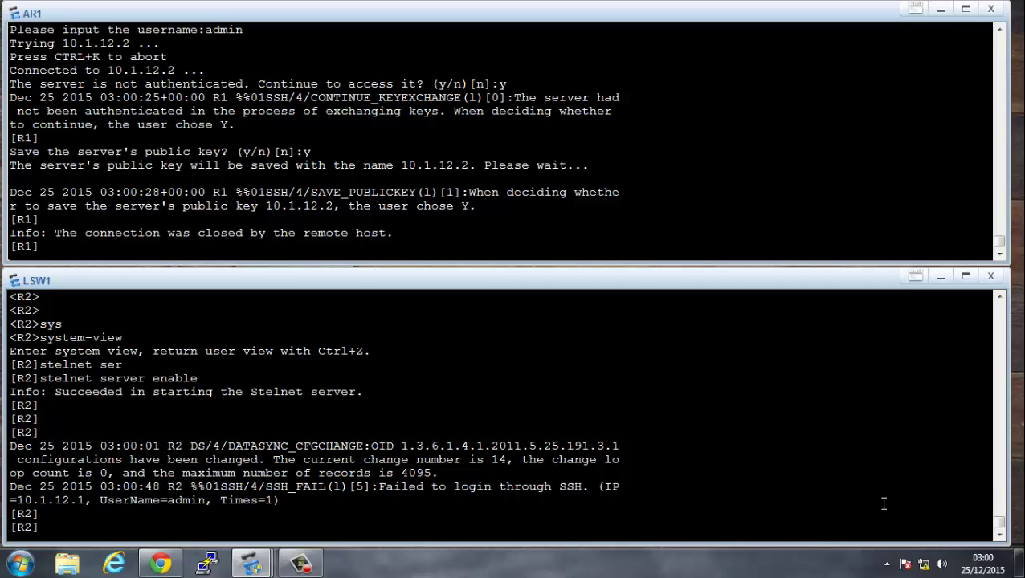
key("ctrl+z")
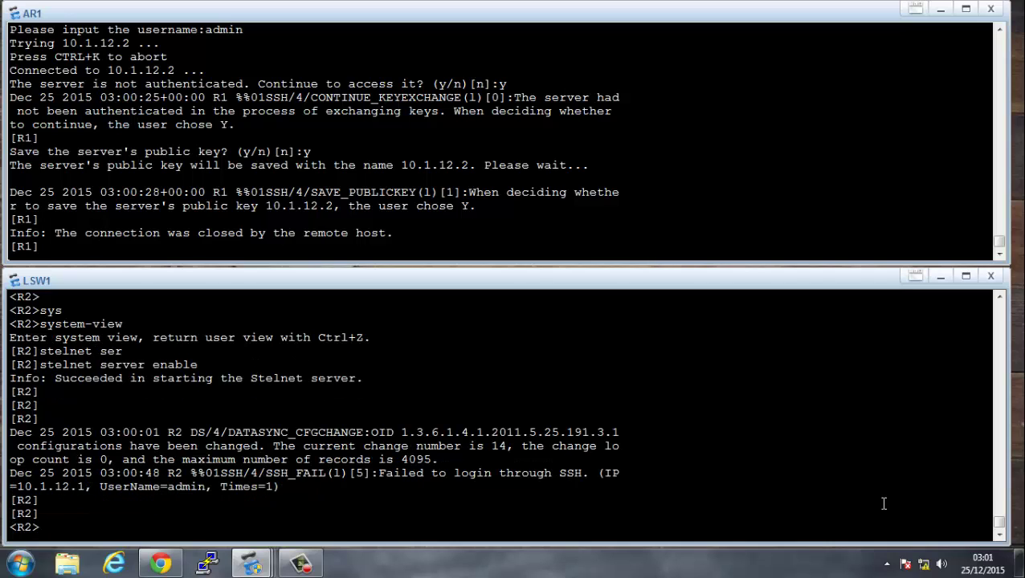
type("ter")
key("Tab")
type("de")
key("Tab")
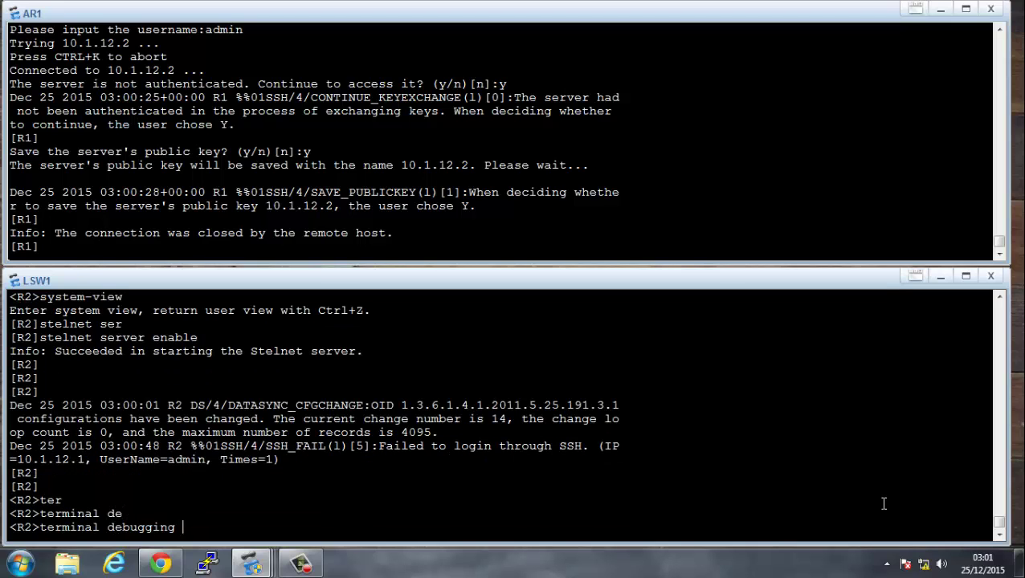
key("Return")
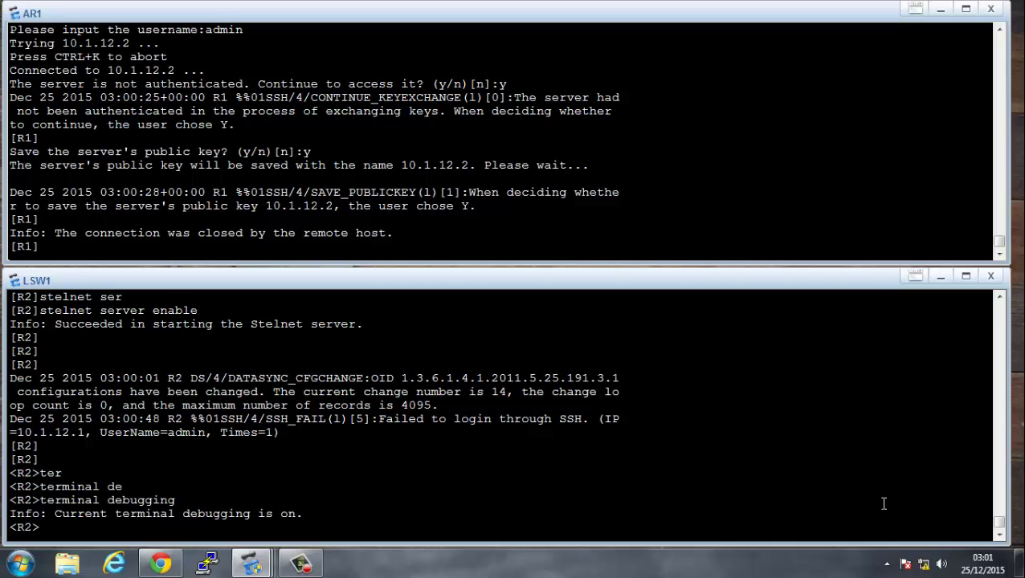
Explore 'debugging ssh server' options with ? help and run an incomplete version
type("deb")
key("Tab")
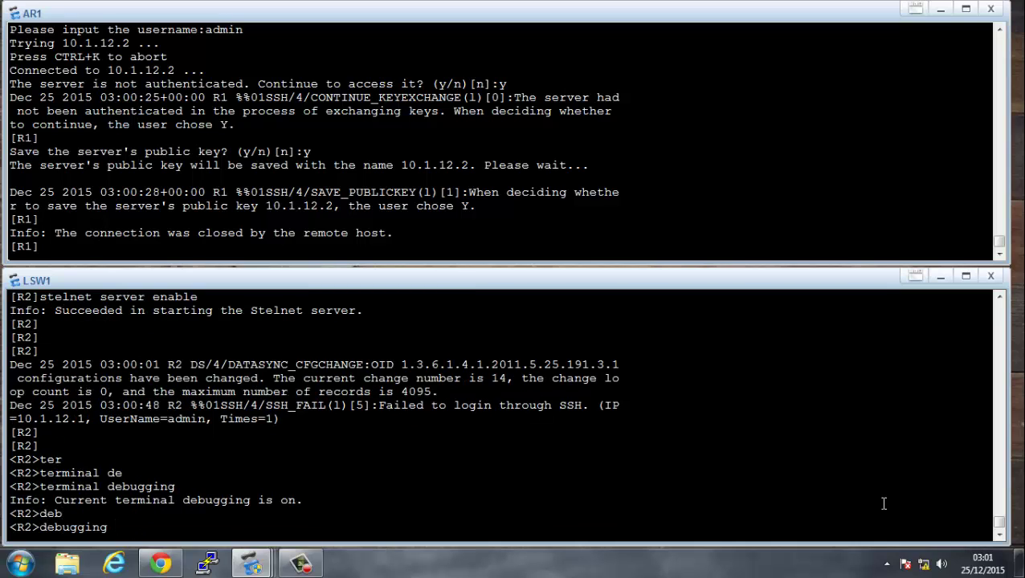
type("ssh ?ser")
key("Tab")
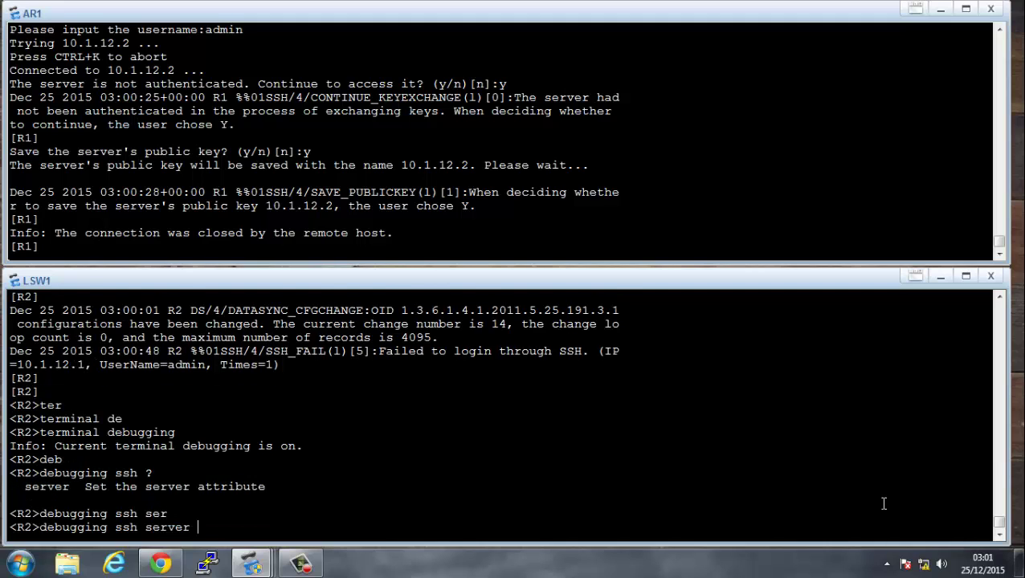
type("?all ?")
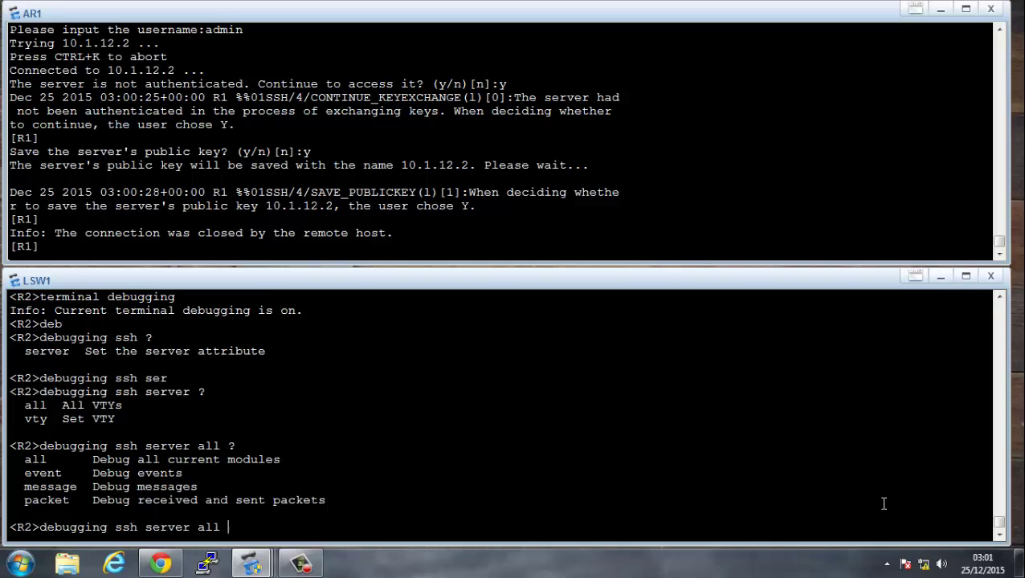
key("Return")
Retry as 'debugging ssh server vty all', then rebuild it toward 'vty 0 all'
key("Up")
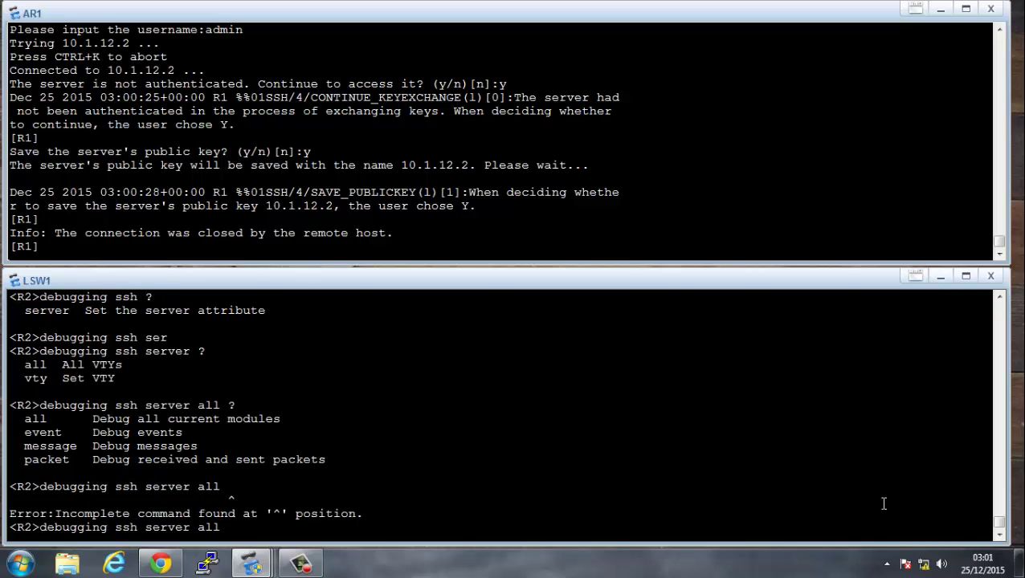
key("BackSpace")
key("BackSpace")
key("BackSpace")
type("vty all")
key("Return")
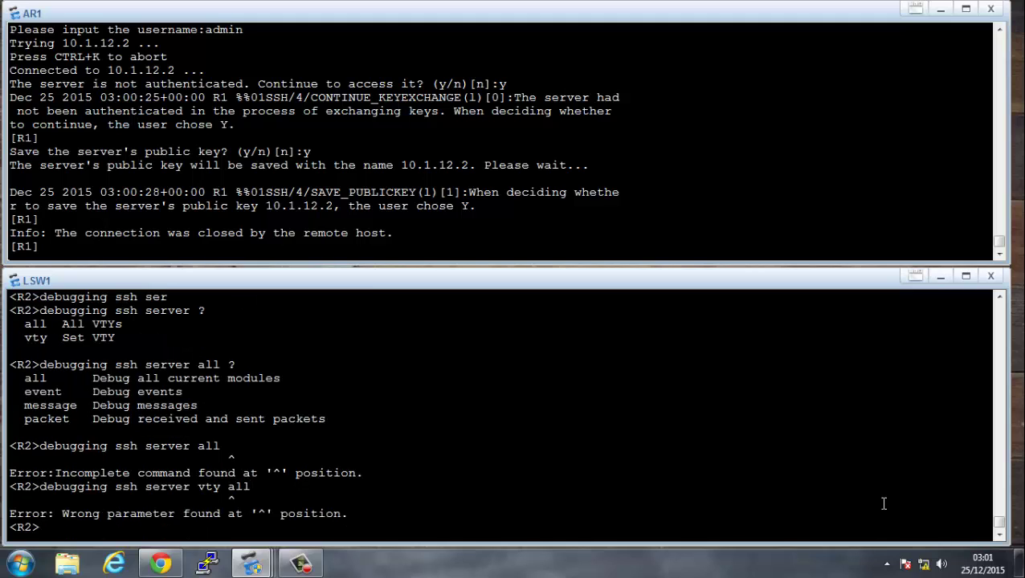
key("Up")
key("BackSpace")
key("BackSpace")
key("BackSpace")
type("?")
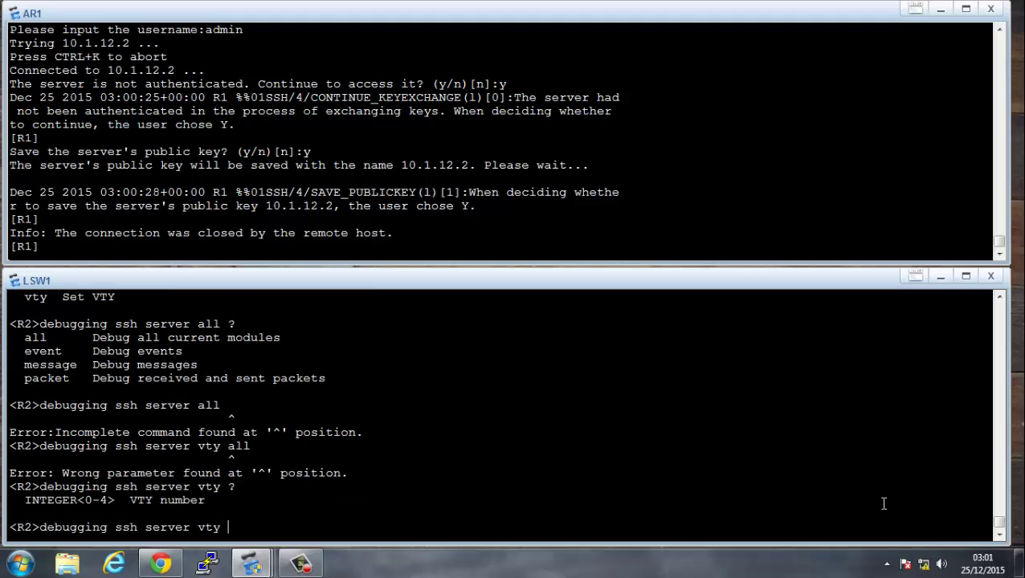
type("0 ")
type("?")
type("all")
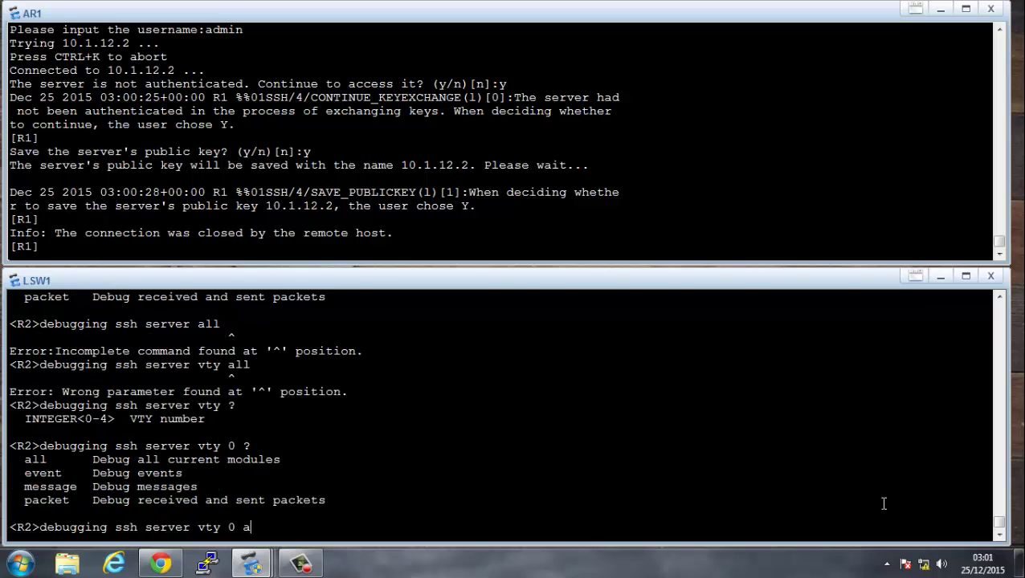
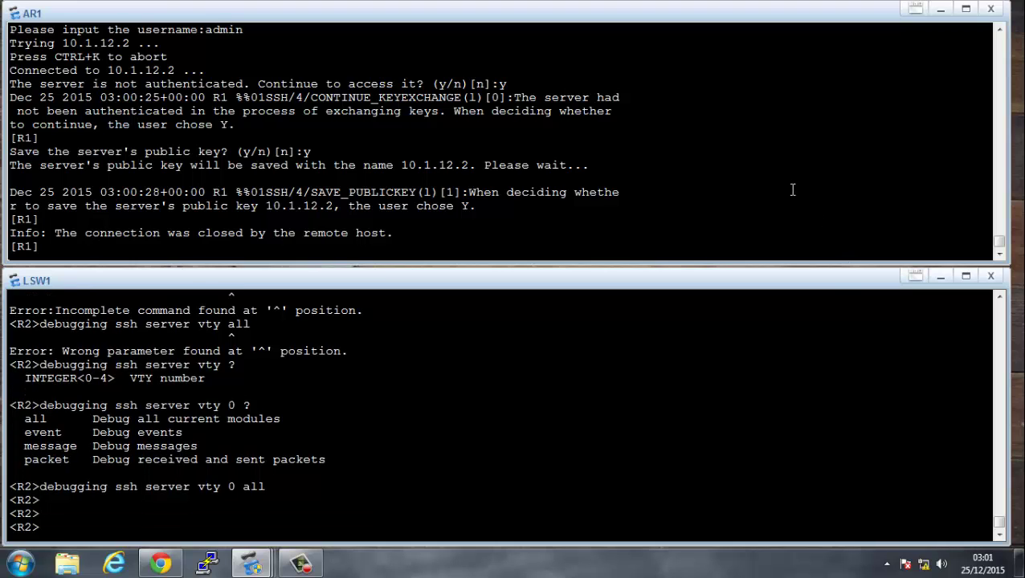
Rerun stelnet 10.1.12.2 on R1 and log in with username admin
scroll(792, 189, "up", 1)
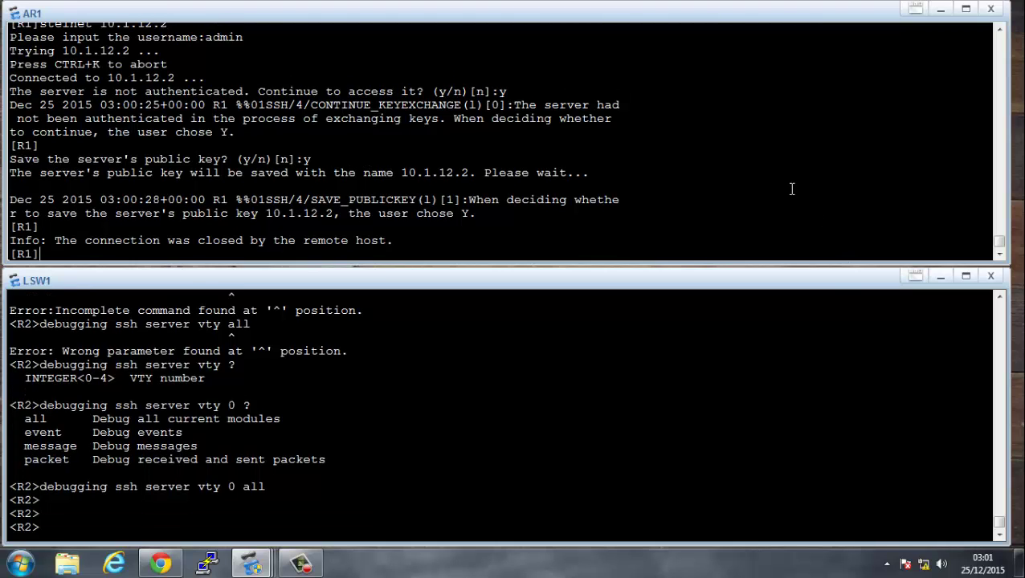
key("Return")
key("Return")
key("Return")
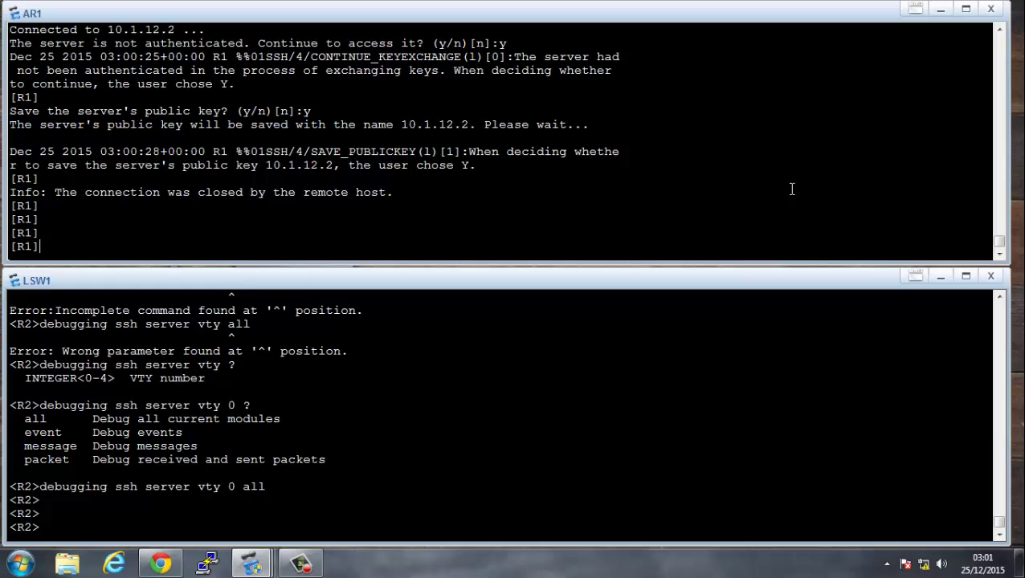
key("Up")
key("Return")
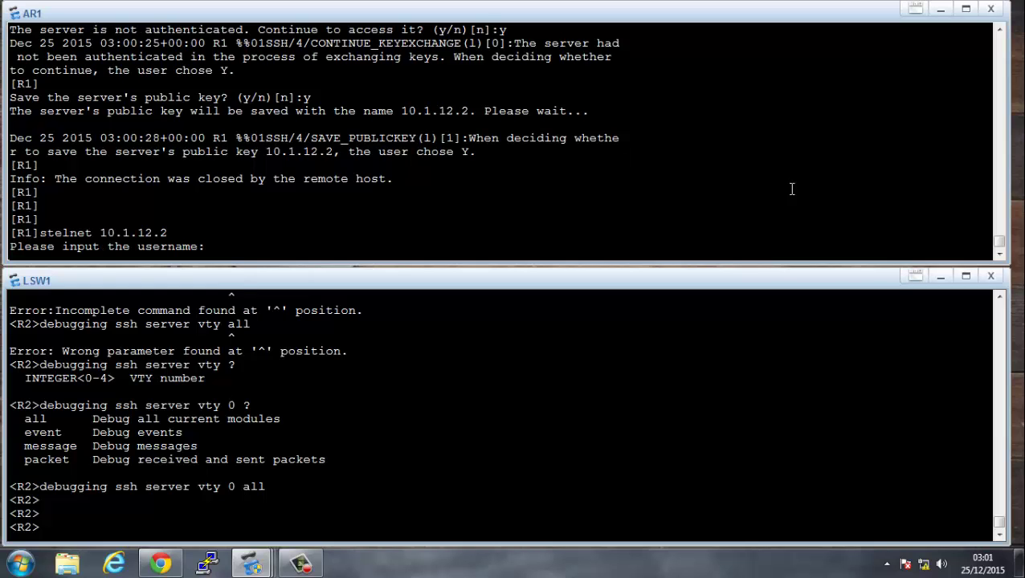
type("admin")
key("Return")
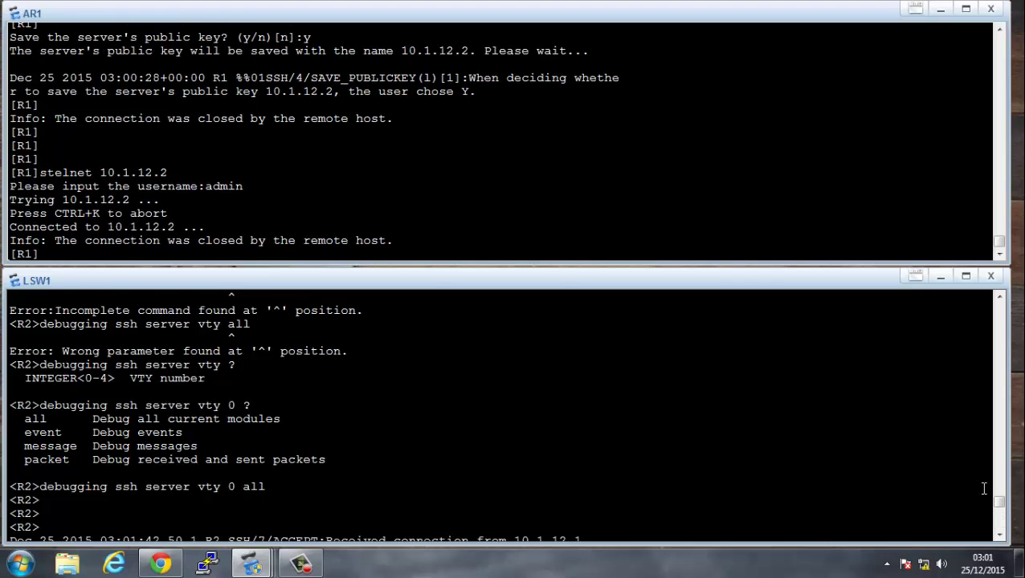
Read R2's SSH debug log, which reports user admin does not exist
left_click(1000, 298)
scroll(999, 303, "up", 1)
scroll(949, 338, "down", 2)
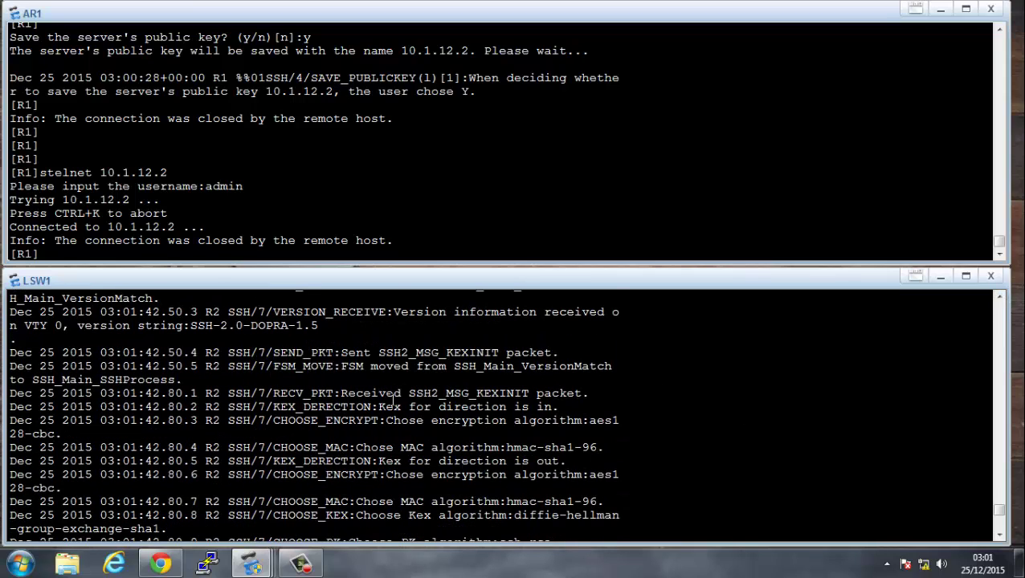
scroll(392, 399, "down", 2)
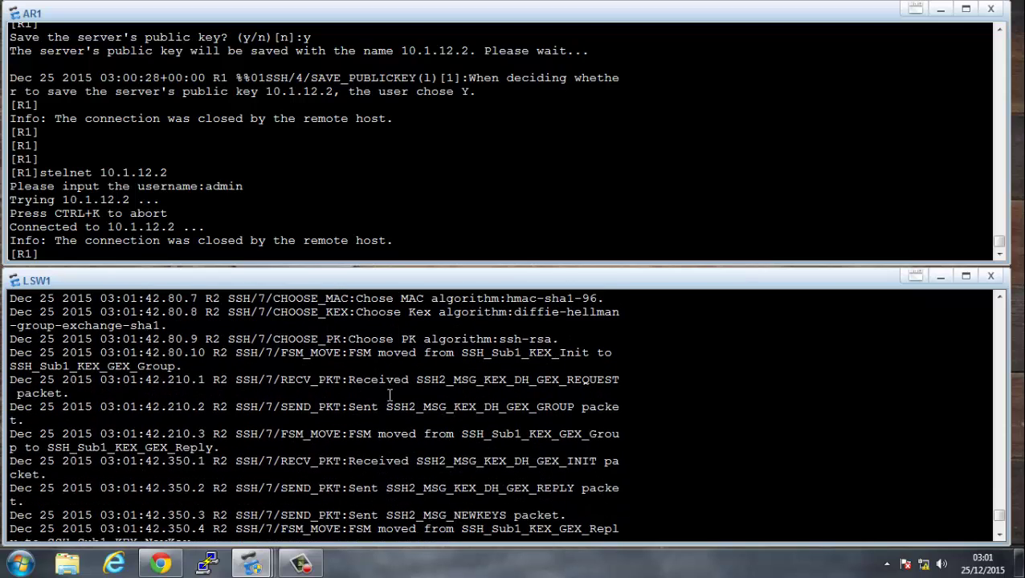
scroll(391, 399, "down", 1)
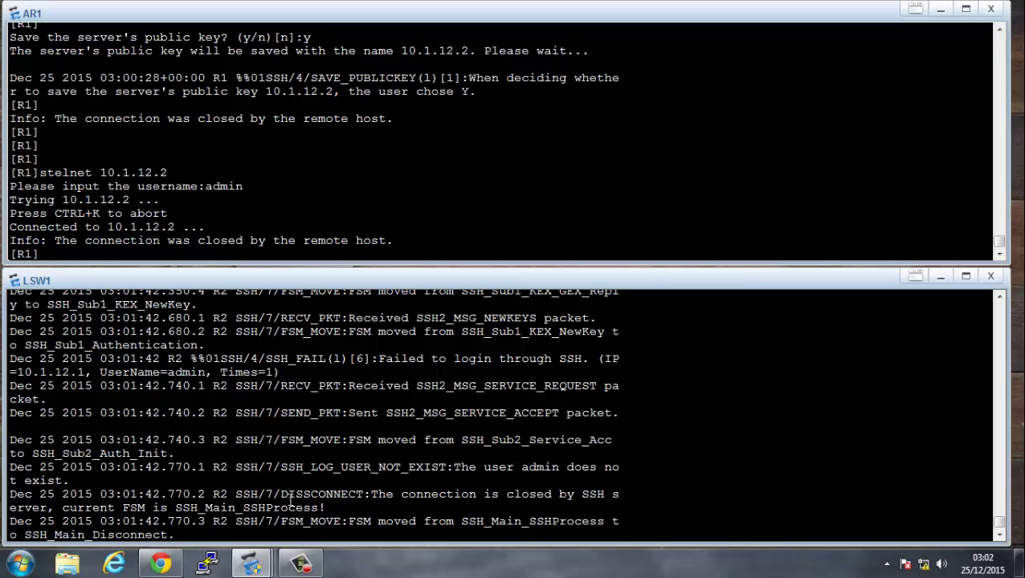
Retry stelnet 10.1.12.2 from R1 with username admin
left_click(441, 203)
key("Up")
key("Return")
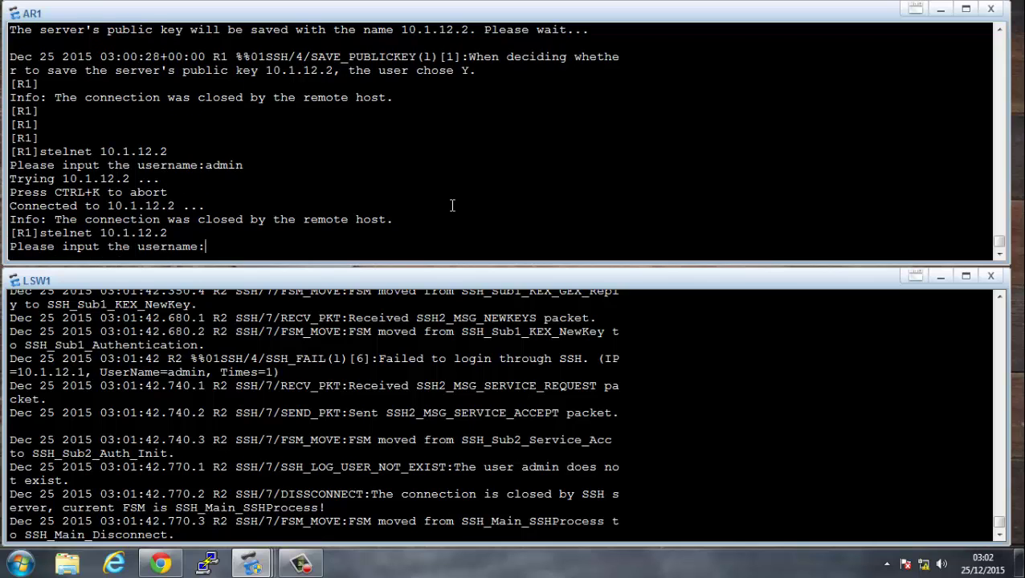
type("adm")
key("Return")
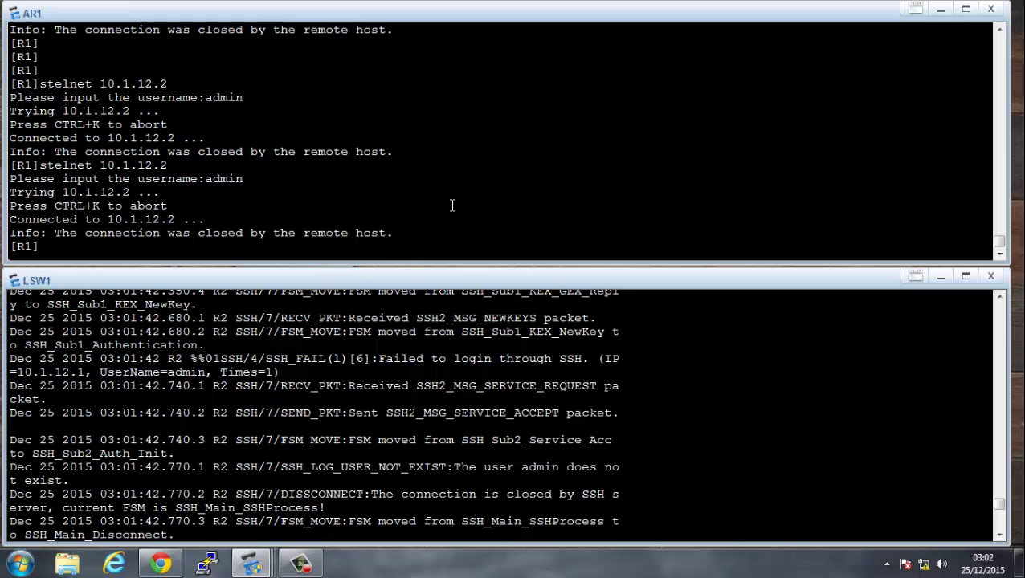
Jump to R2's newest log entries and highlight the SSH_LOG_USER_NOT_EXIST message
left_click(998, 536)
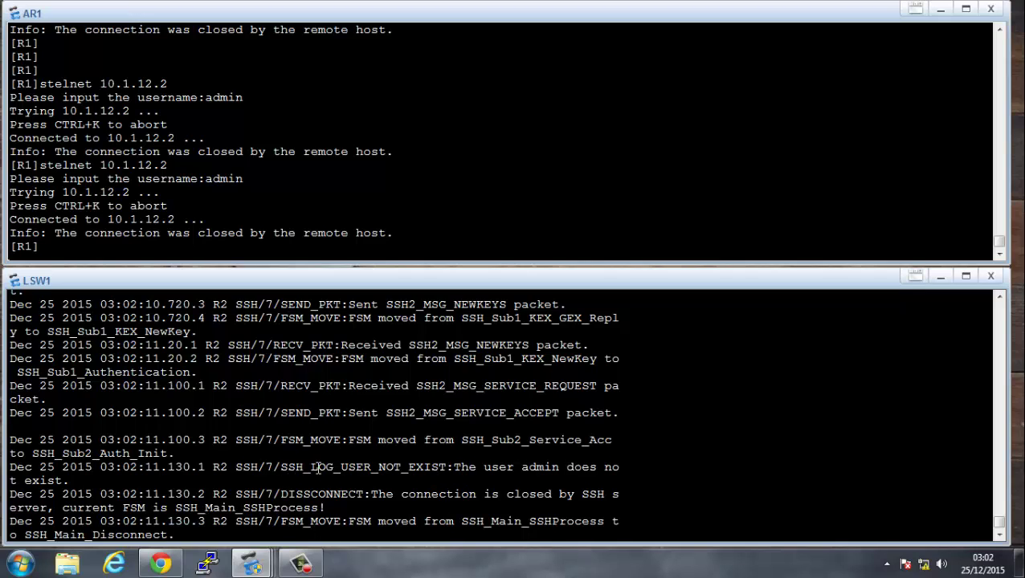
left_click_drag(280, 467, 528, 469)
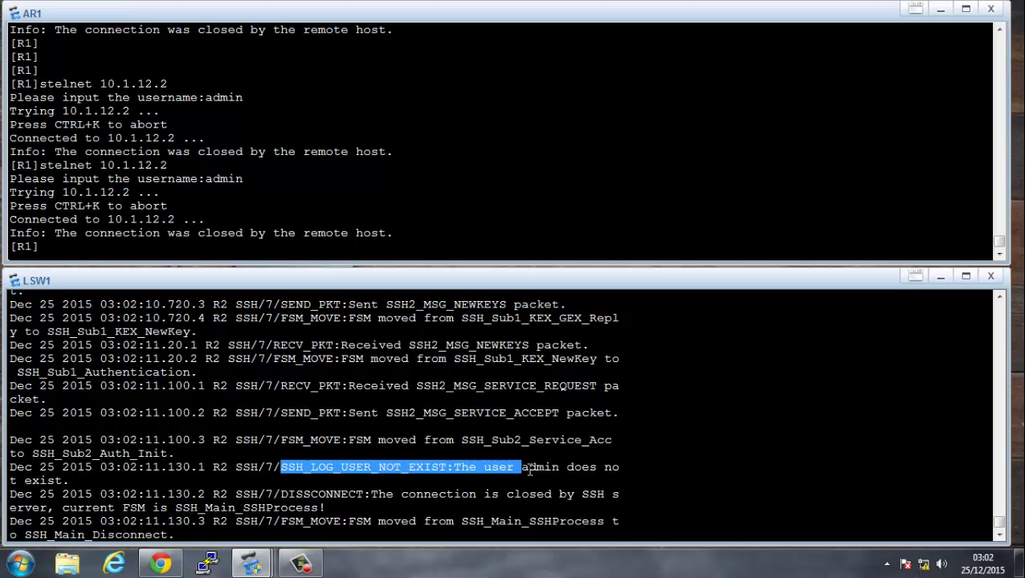
left_click(680, 467)
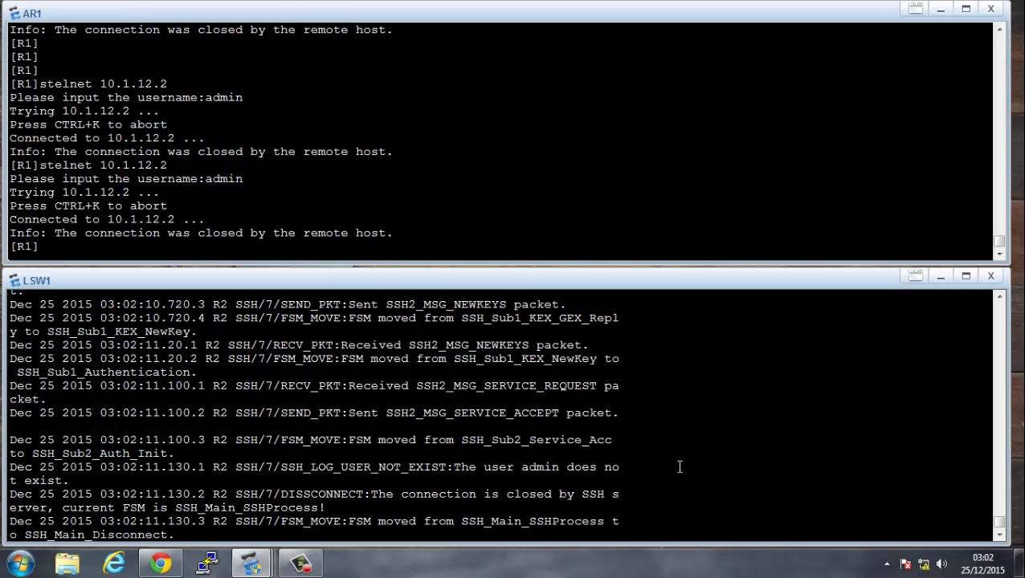
Enter system-view on R2 and create SSH user admin with 'ssh user admin'
key("Return")
key("Return")
key("Return")
key("Return")
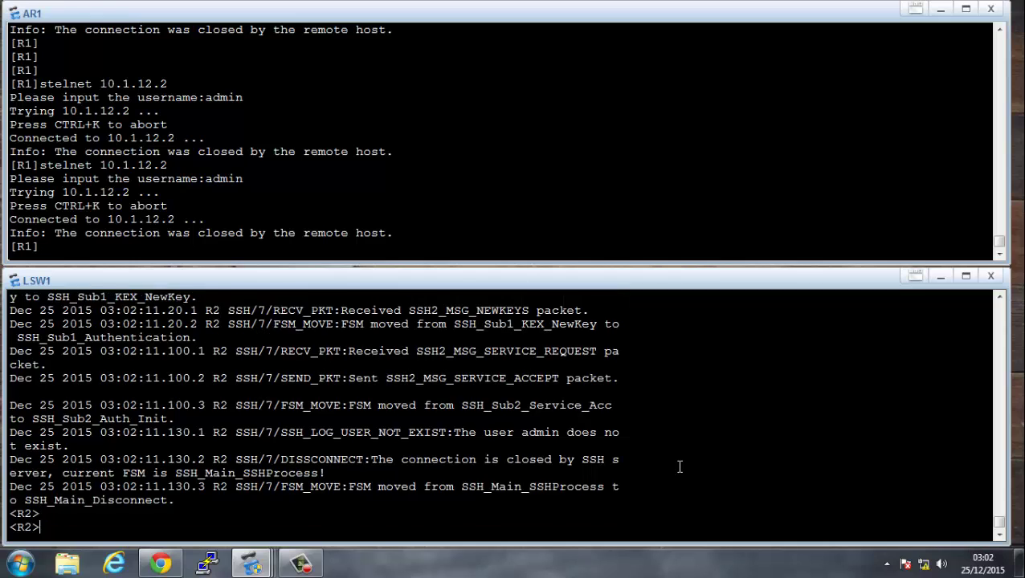
type("sys")
key("Tab")
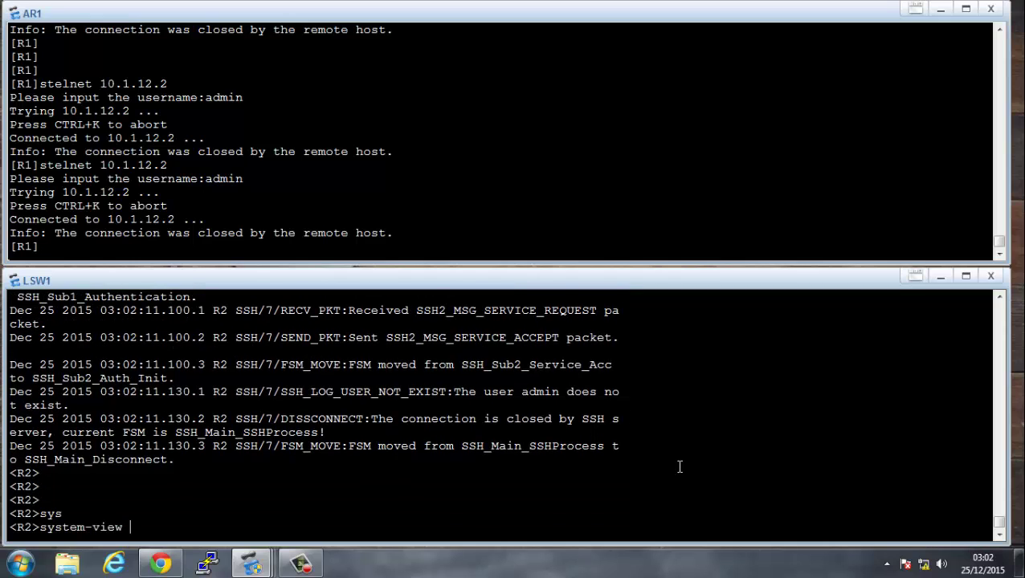
key("Return")
type("ssh ")
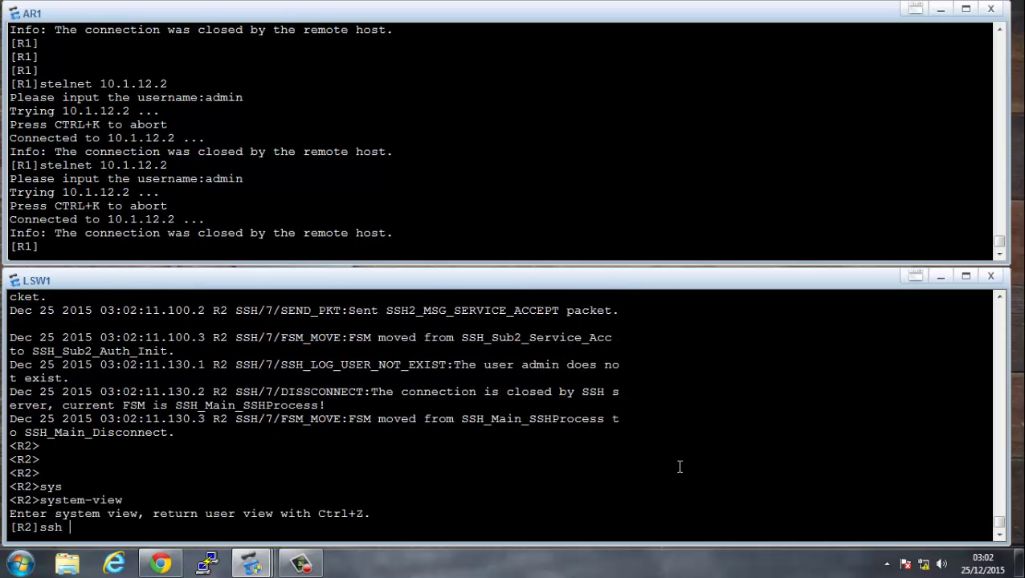
type("user admin")
key("Return")
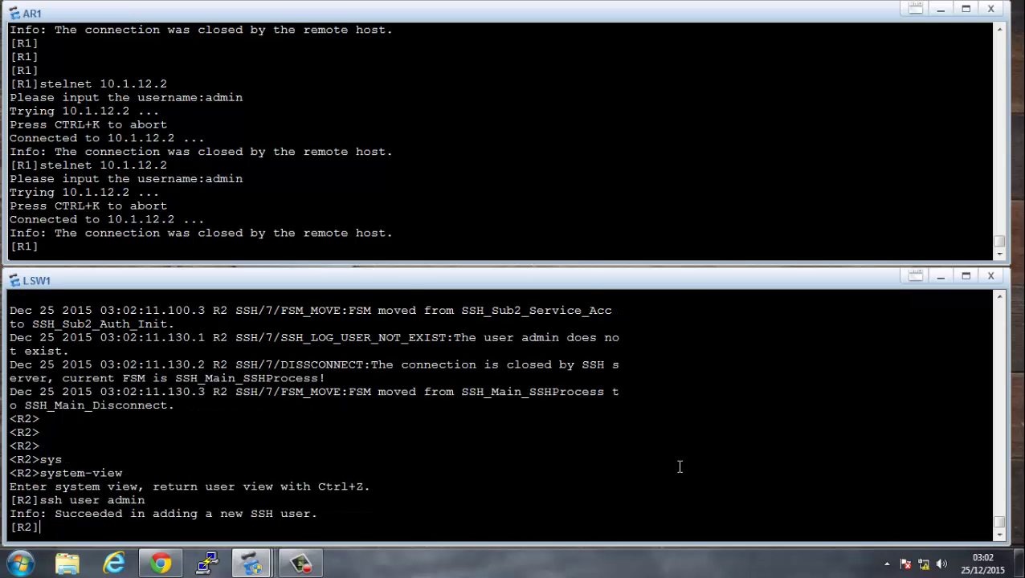
Retry stelnet 10.1.12.2 from R1, logging in as admin
left_click(581, 162)
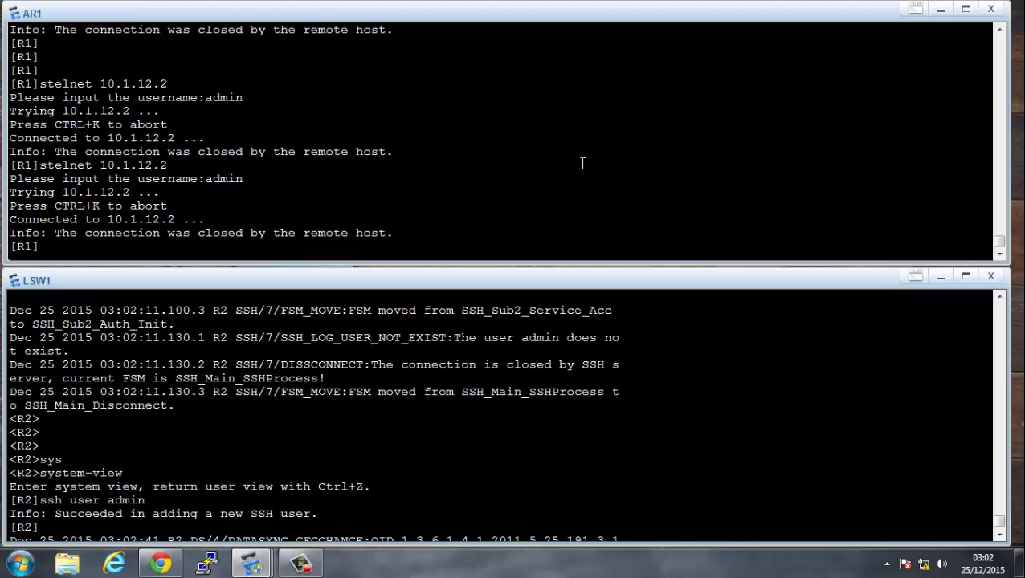
key("Up")
key("Return")
type("admin")
key("Return")
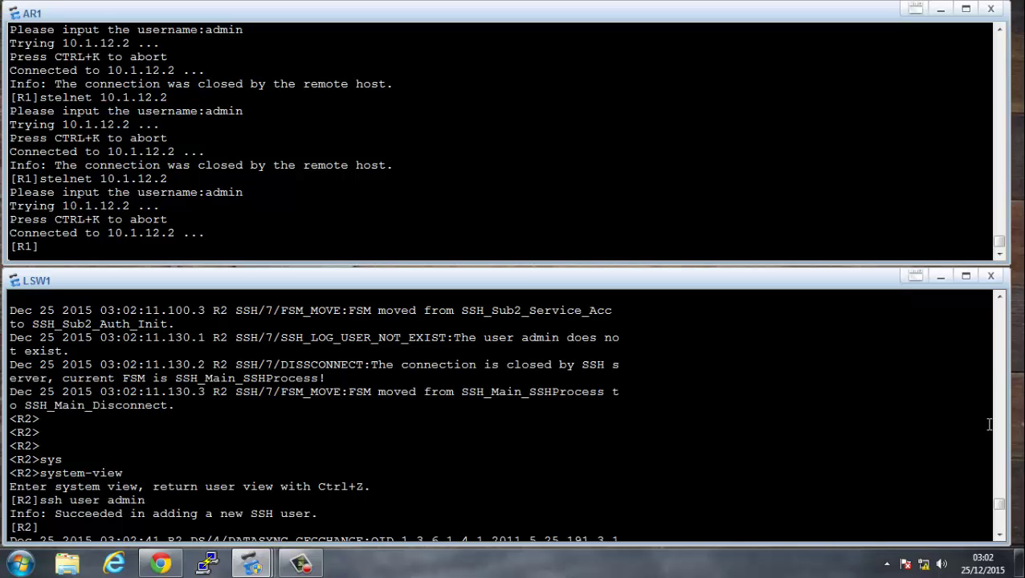
scroll(1009, 535, "up", 5)
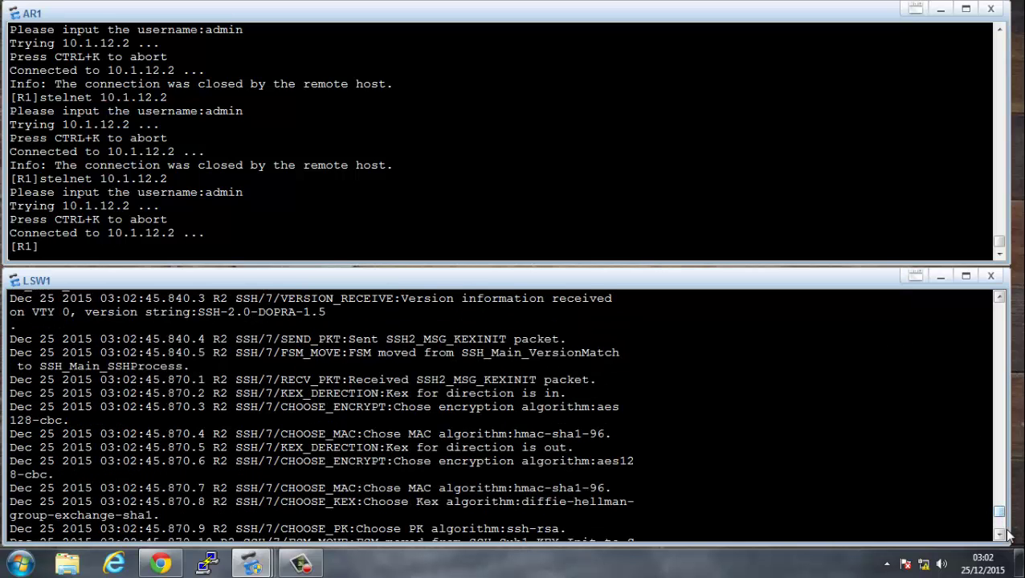
left_click(1000, 536)
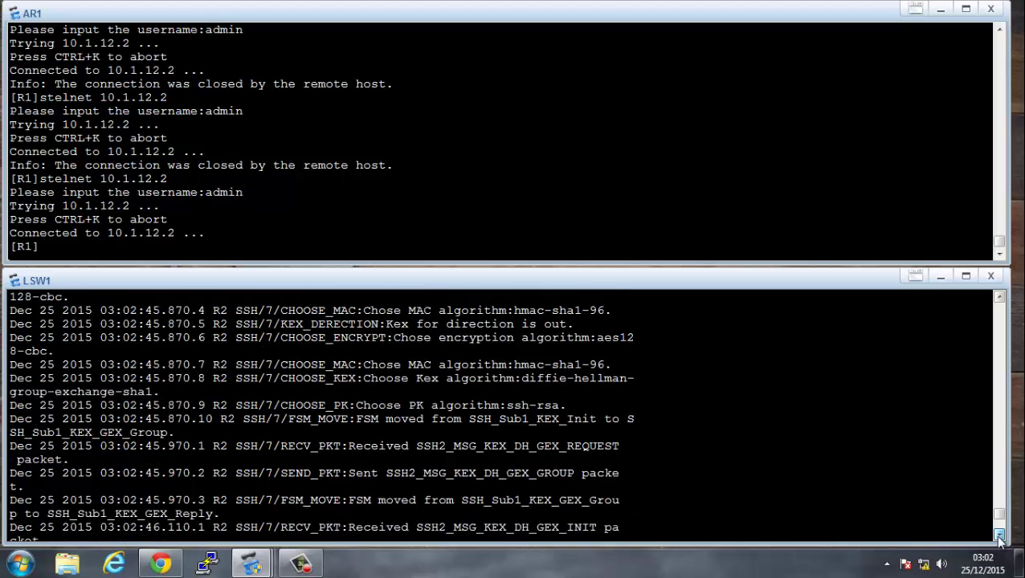
scroll(1000, 539, "down", 5)
left_click(1000, 536)
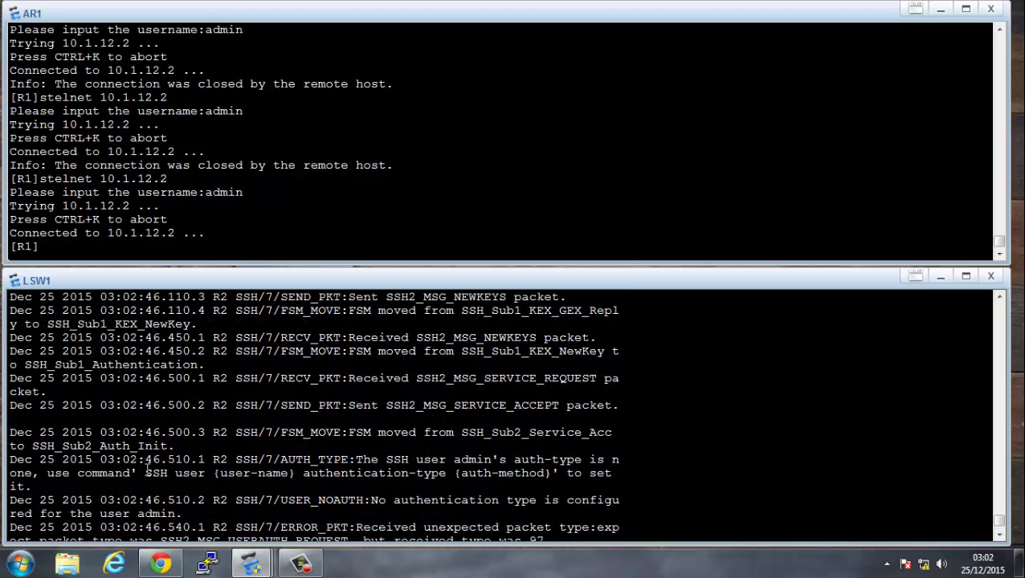
scroll(283, 459, "down", 2)
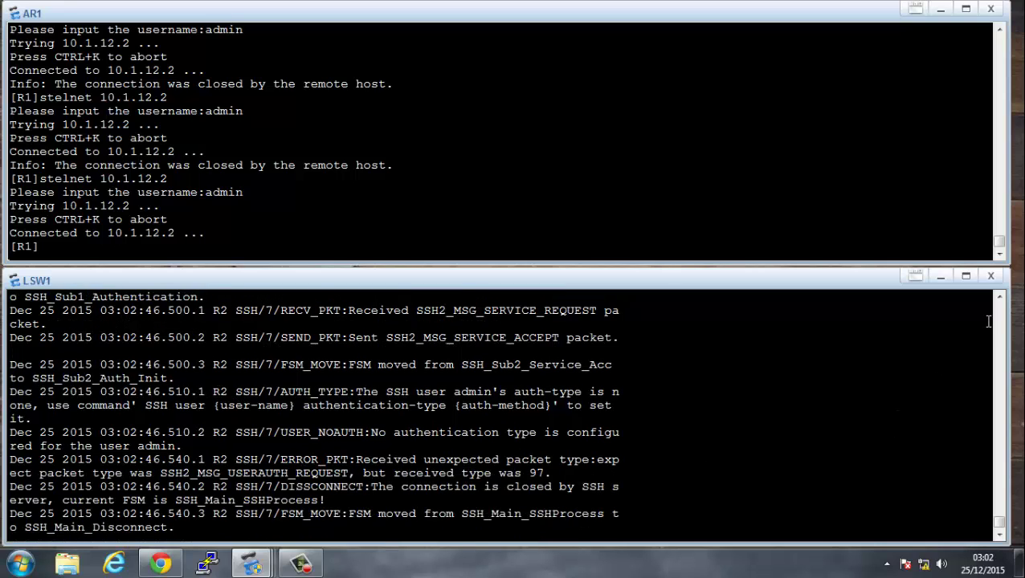
left_click(1000, 297)
left_click(999, 297)
left_click(1000, 297)
left_click(1000, 297)
left_click(1000, 297)
left_click(1000, 297)
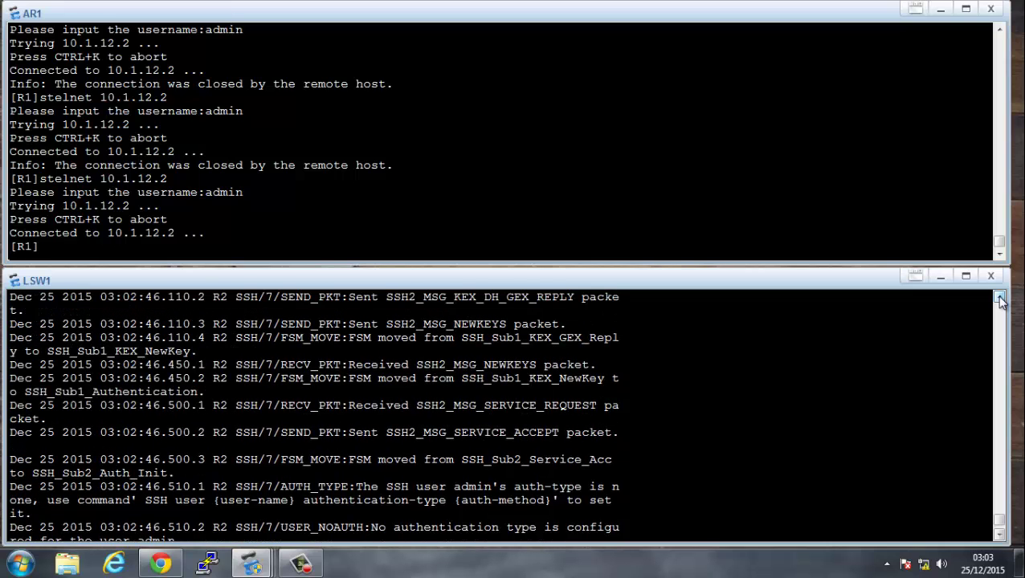
left_click(1000, 297)
left_click(999, 298)
left_click(1000, 297)
left_click(1000, 297)
left_click(1000, 297)
left_click(1000, 297)
left_click(1000, 297)
left_click(1000, 297)
left_click(1000, 297)
left_click(1000, 298)
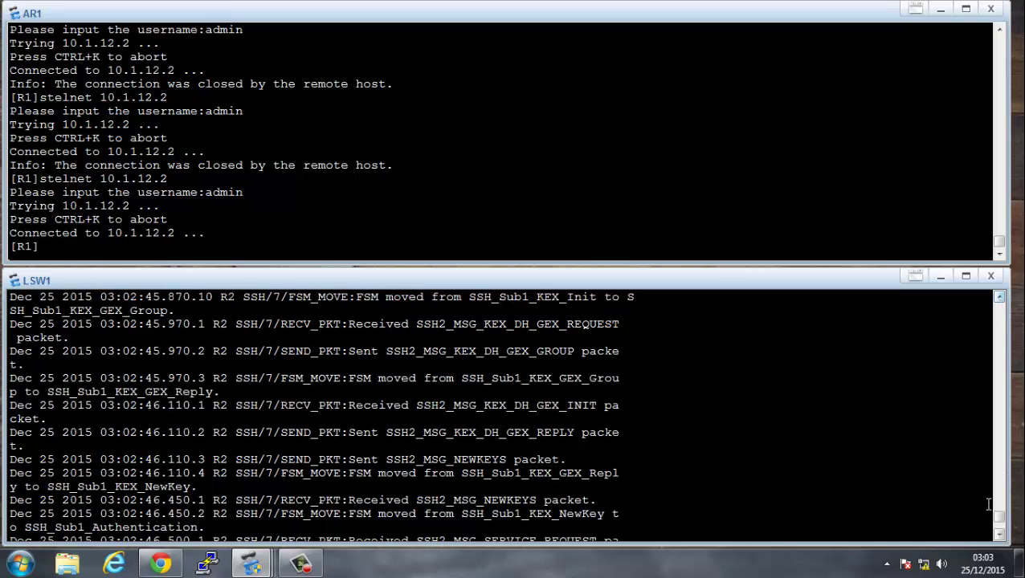
left_click(999, 534)
left_click(1000, 534)
left_click(1000, 534)
left_click(1000, 534)
left_click(999, 534)
left_click(1000, 534)
left_click(1000, 534)
left_click(1000, 535)
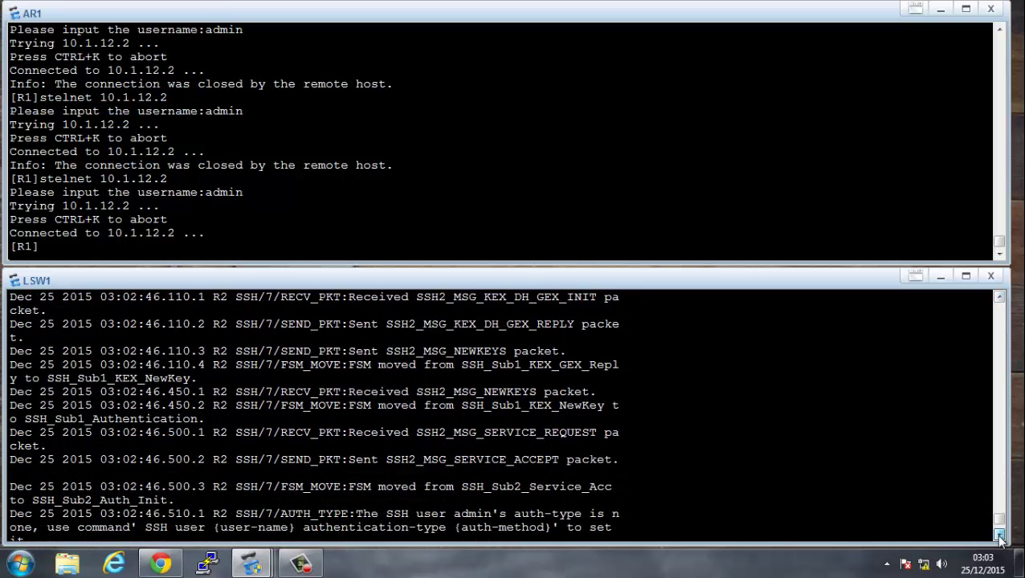
left_click(1000, 535)
left_click(999, 534)
left_click(1000, 535)
left_click(1000, 535)
left_click(1000, 535)
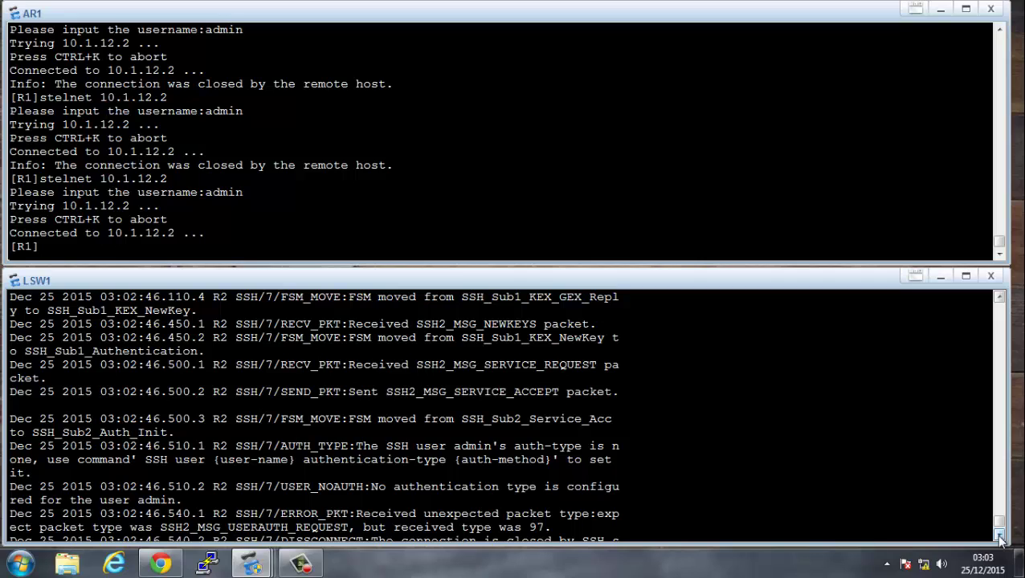
left_click_drag(357, 446, 389, 445)
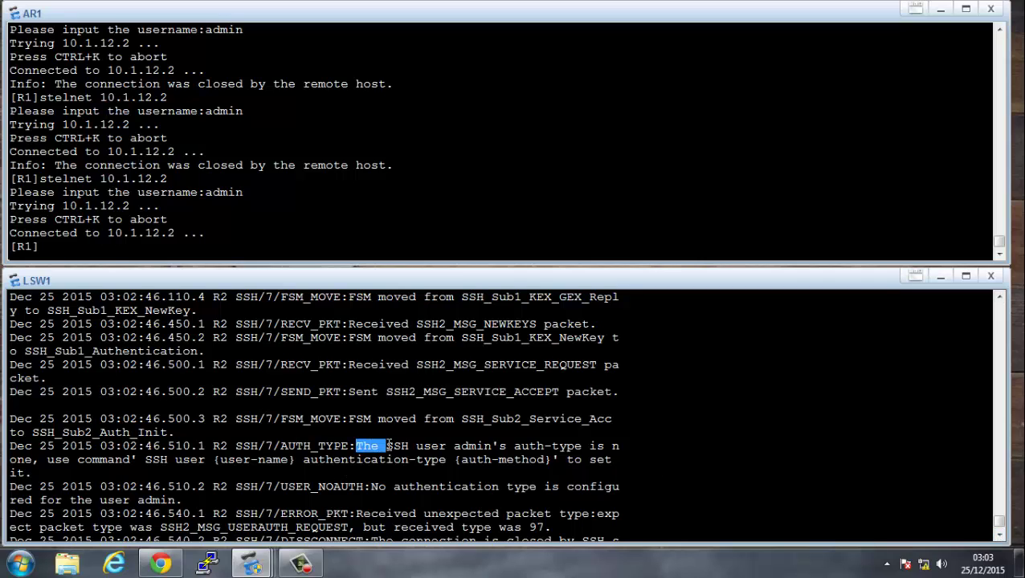
left_click_drag(101, 432, 187, 432)
left_click_drag(357, 446, 448, 458)
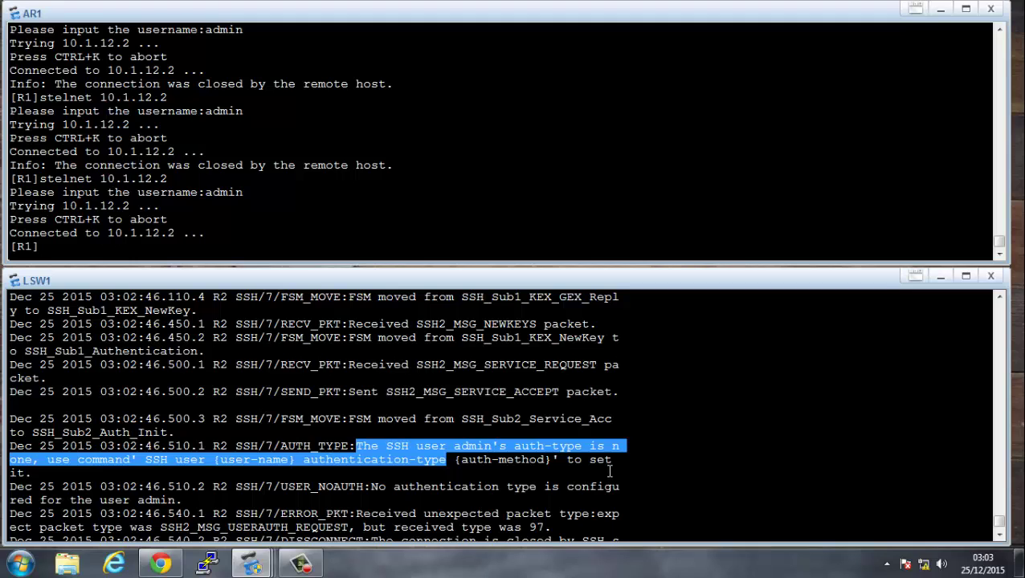
left_click(999, 535)
left_click(999, 535)
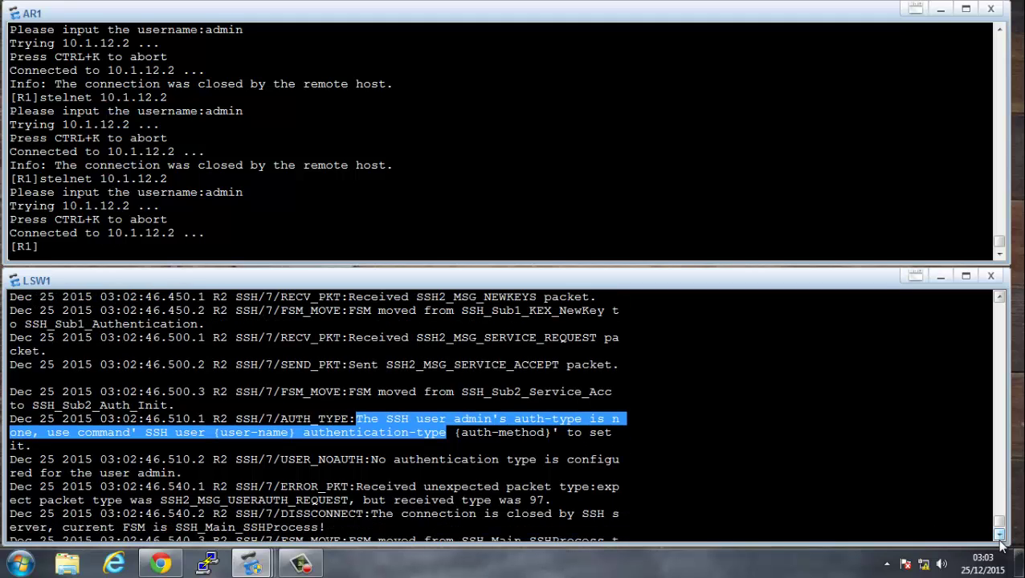
left_click_drag(371, 459, 411, 472)
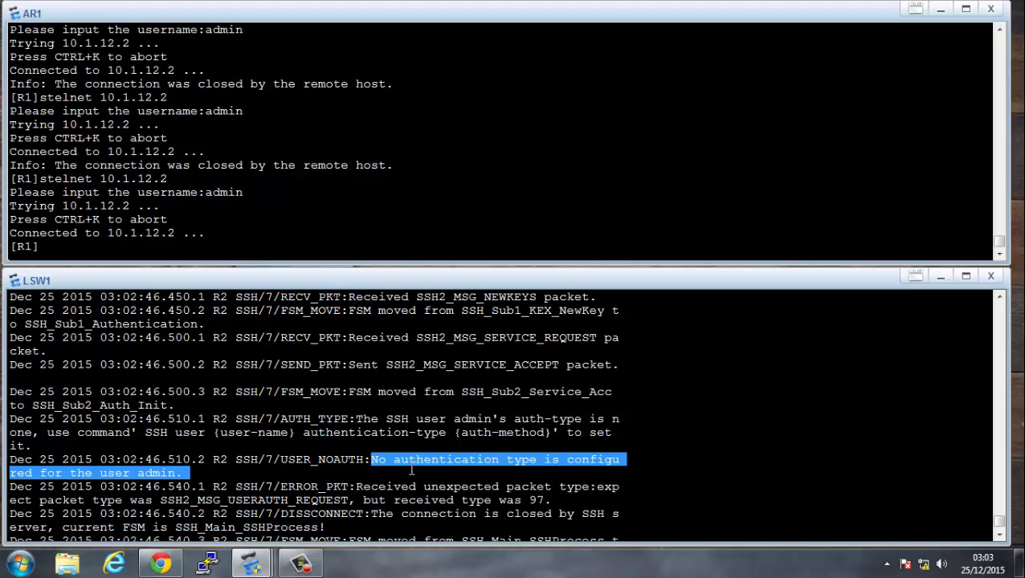
left_click(999, 535)
left_click(858, 489)
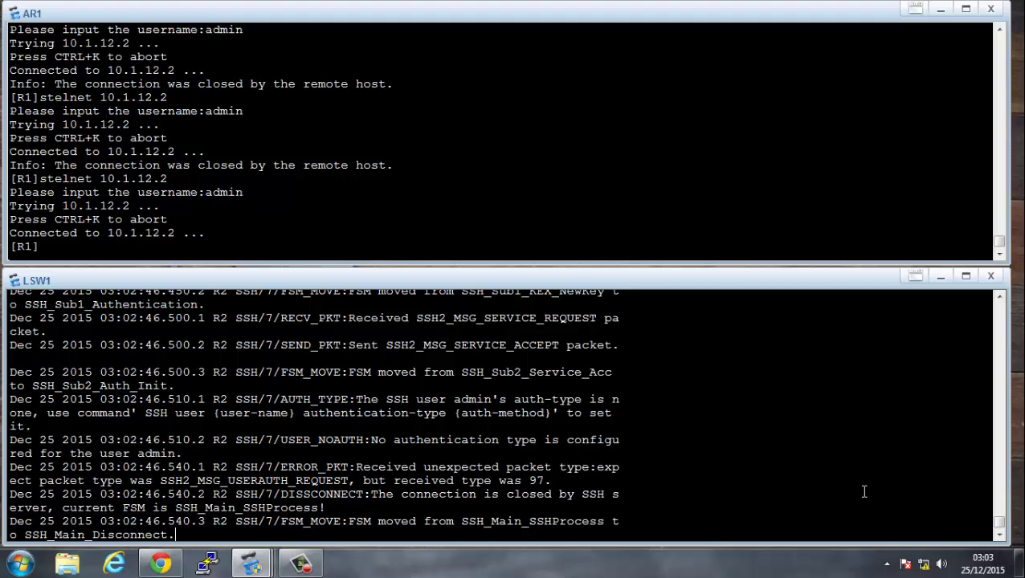
Set SSH user admin on R2 to authentication-type password
key("Return")
key("Return")
key("Return")
type("ssh user admin au")
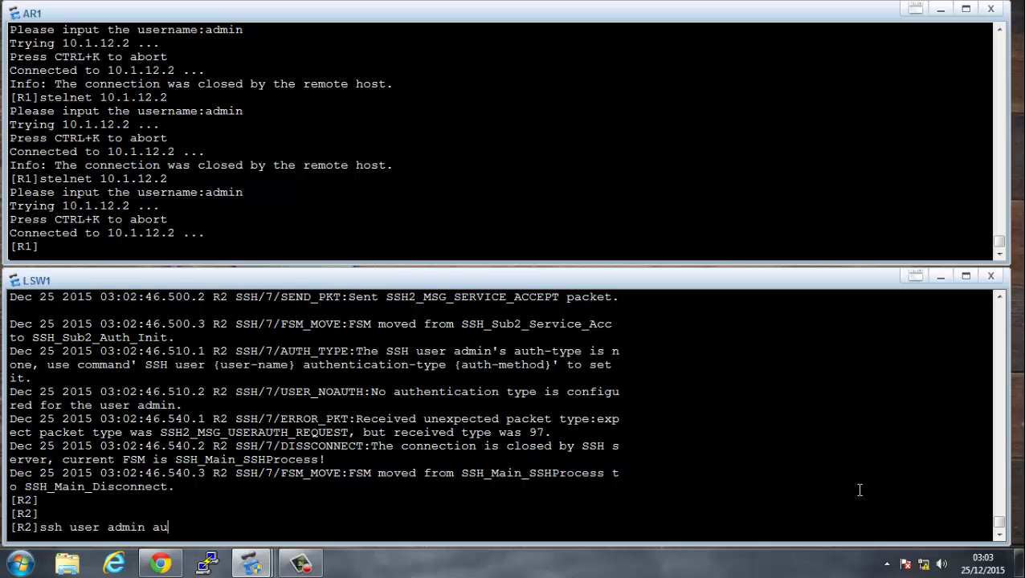
type("th")
key("Tab")
type("pass")
key("Tab")
key("Return")
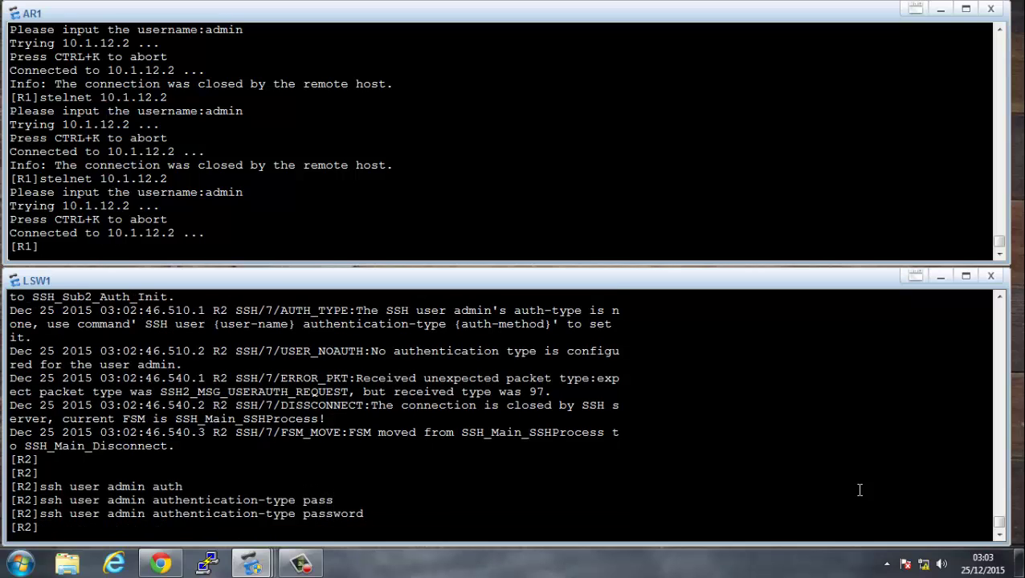
Rerun stelnet 10.1.12.2 from R1
left_click(517, 228)
key("Up")
key("Return")
Log in as admin with its password, then read R2's log reporting STELNET service disabled
type("admin")
key("Return")
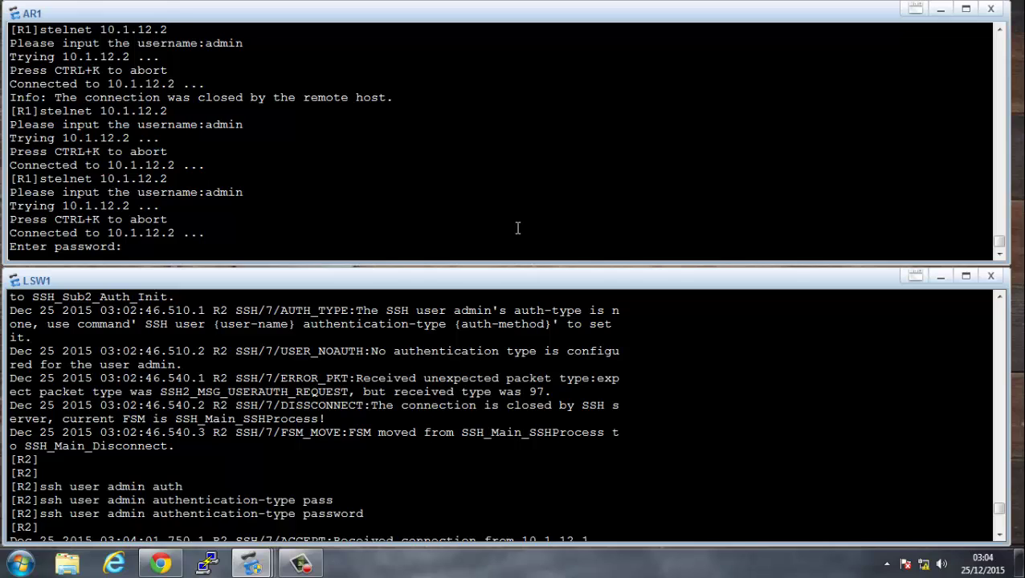
key("Return")
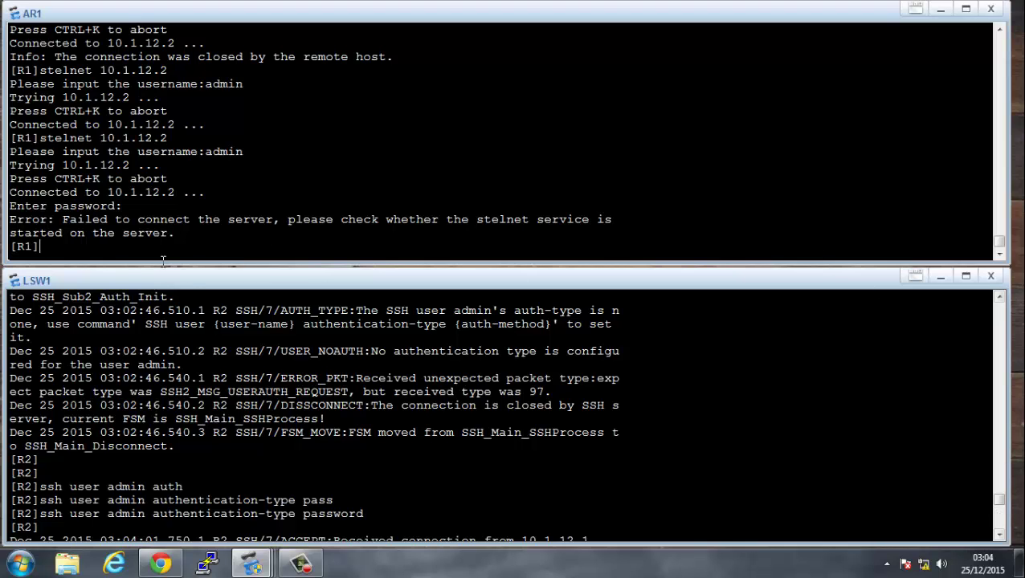
left_click(999, 526)
left_click(998, 534)
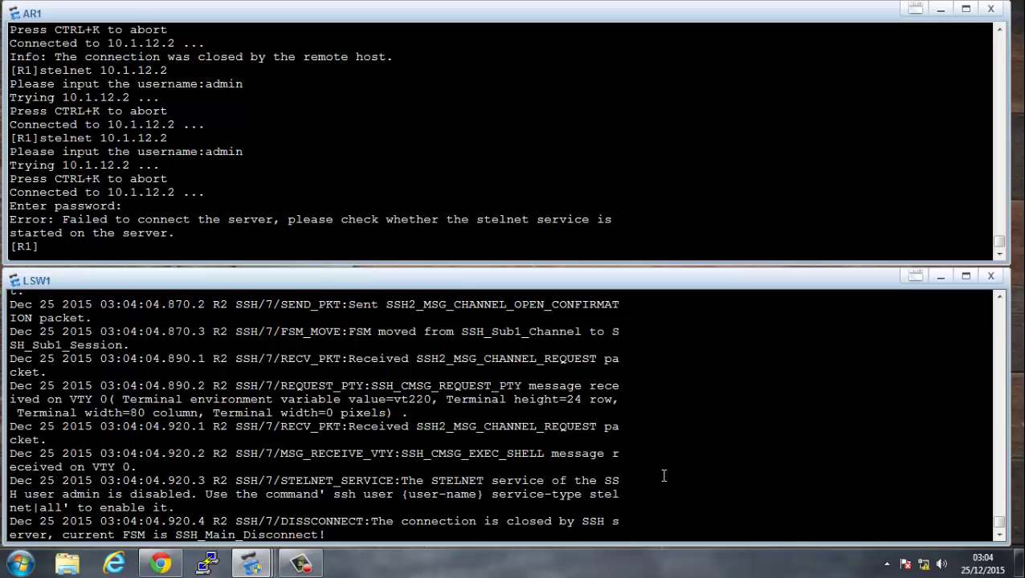
Give SSH user admin on R2 the stelnet service type
key("Return")
key("Return")
key("Return")
key("Return")
key("Return")
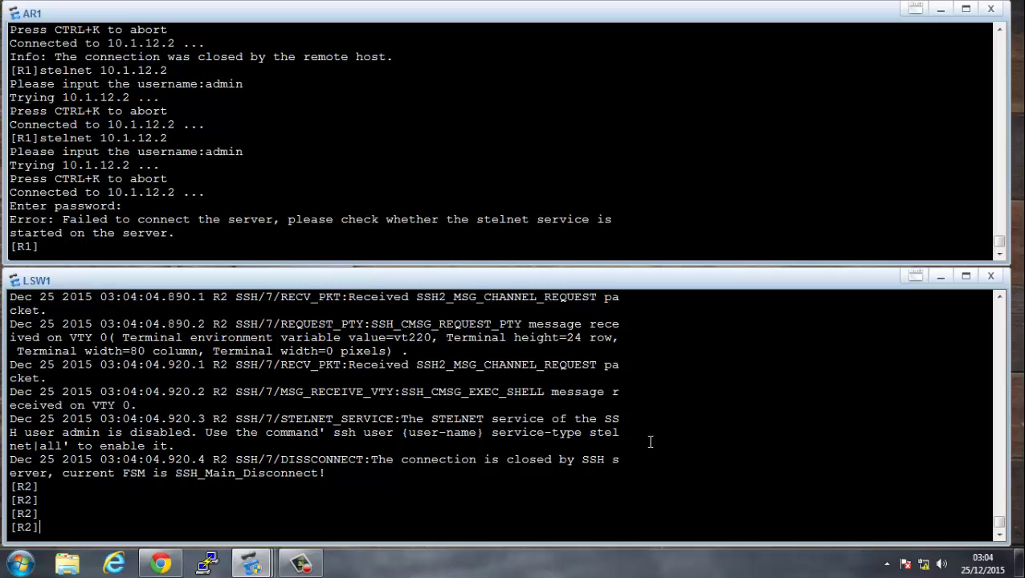
type("ssh user admin ")
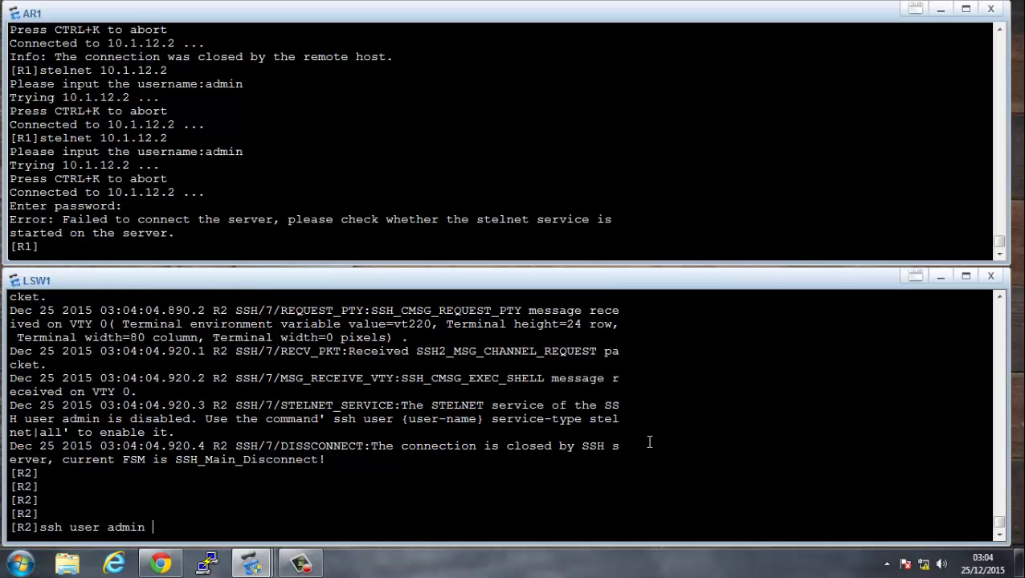
type("ser")
key("Tab")
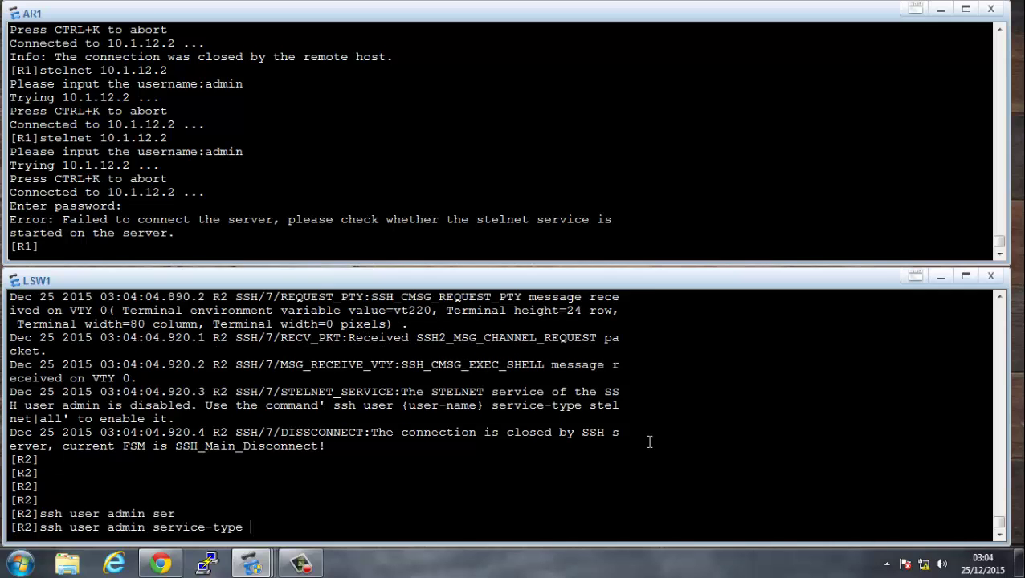
type("stelnet")
key("Return")
Retry stelnet 10.1.12.2 from R1 with username admin
left_click(499, 137)
key("Return")
key("Return")
key("Return")
key("Up")
key("Return")
type("admin")
key("Return")
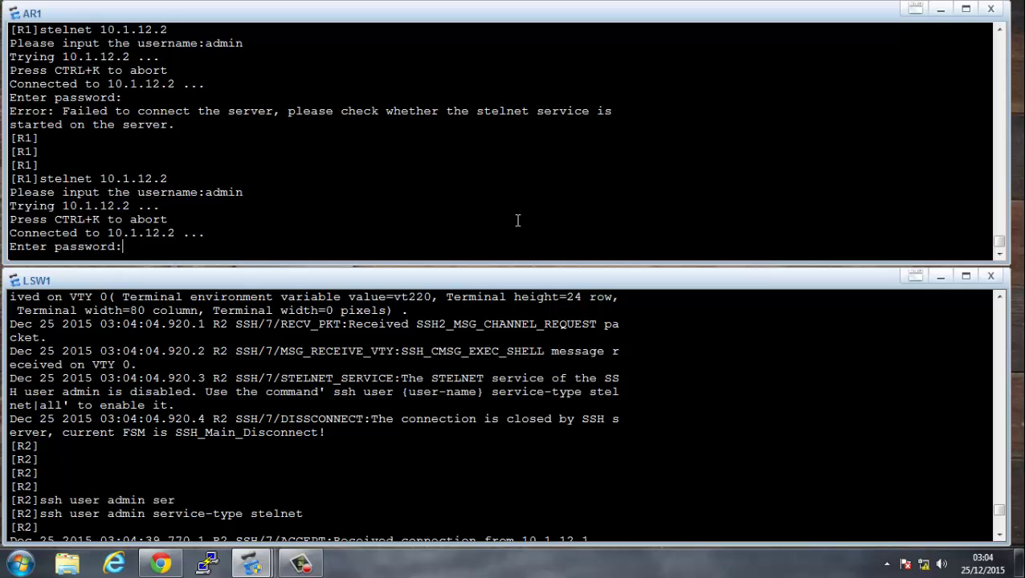
Submit admin's password so R1 logs into R2 over stelnet
key("Return")
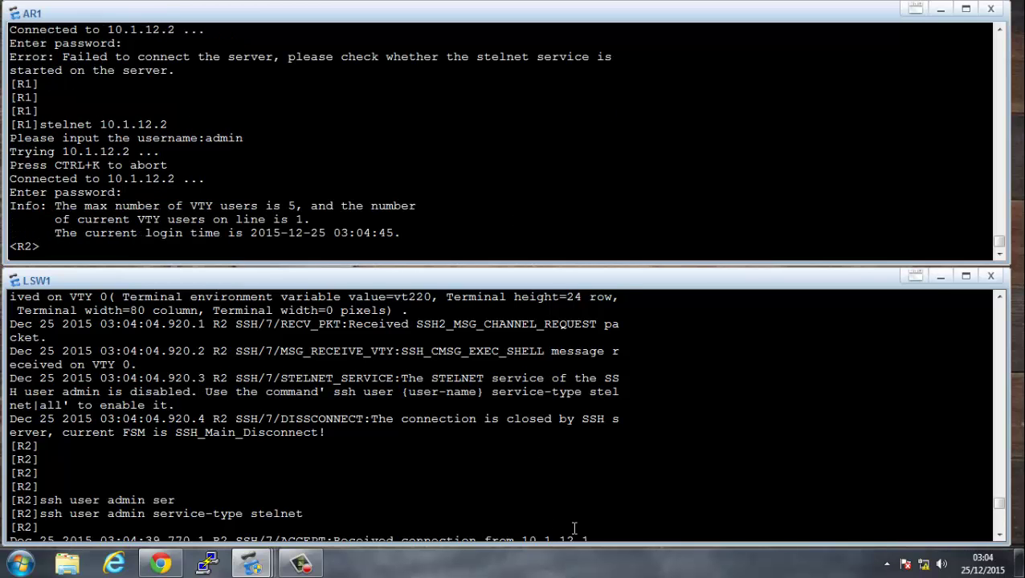
mouse_move(999, 504)
left_mouse_down()
mouse_move(1001, 530)
mouse_move(999, 520)
left_mouse_up()
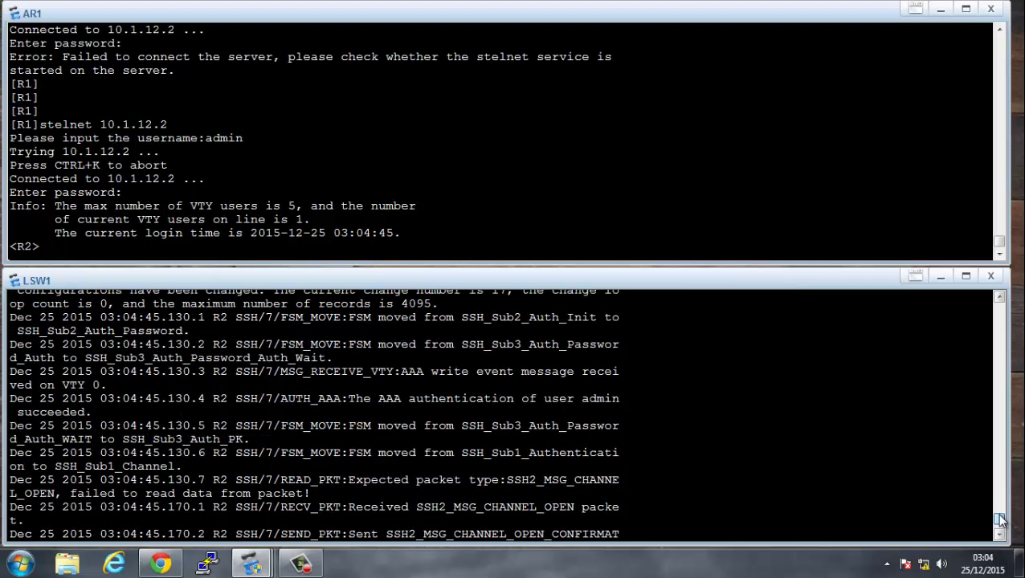
left_click(402, 394)
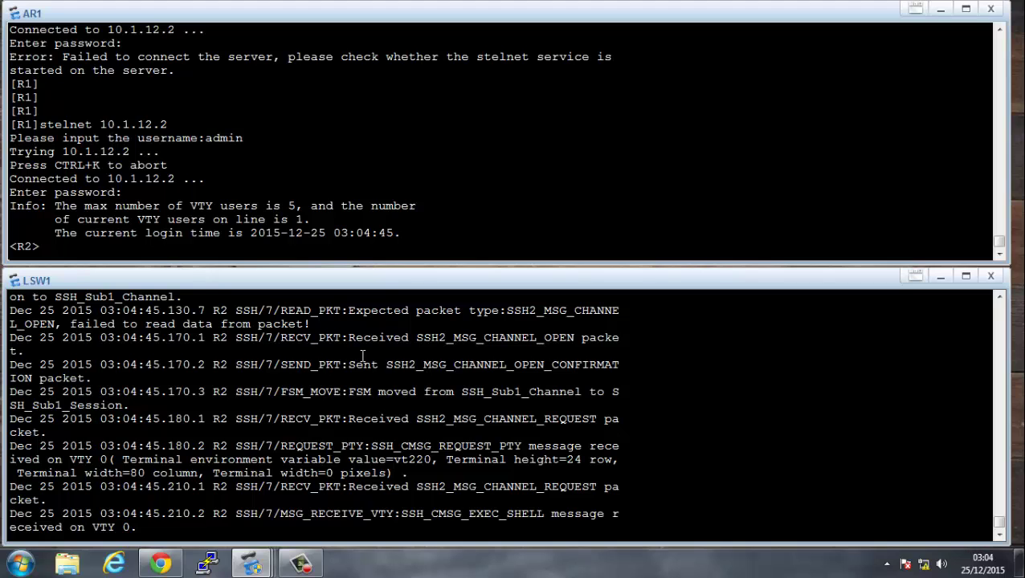
Highlight R2's 'AAA authentication of user admin succeeded' log line and refresh the <R2> session prompt
left_click(999, 297)
left_click(999, 298)
left_click(999, 297)
left_click(999, 297)
left_click(999, 297)
left_click(999, 298)
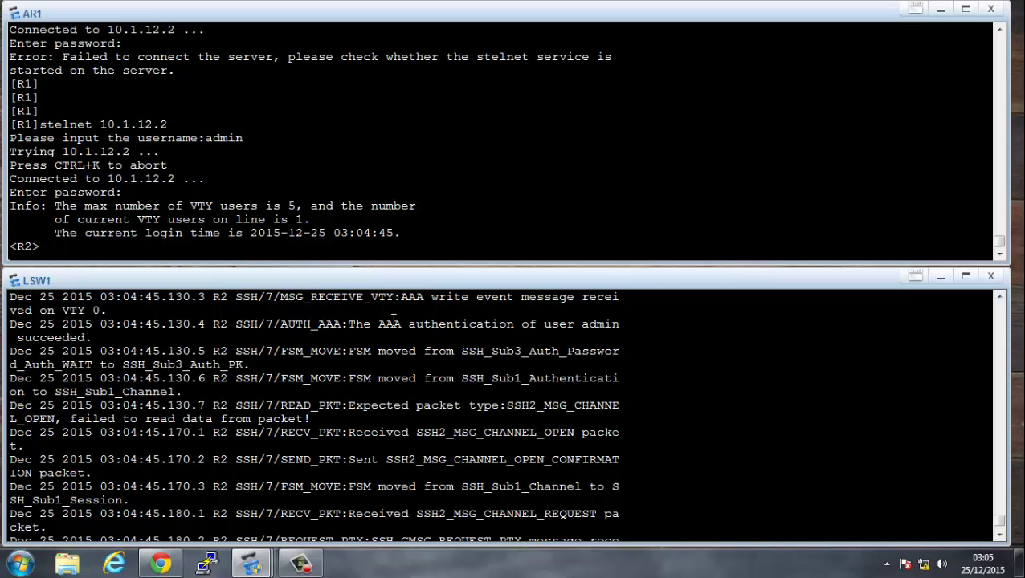
left_click_drag(351, 324, 367, 336)
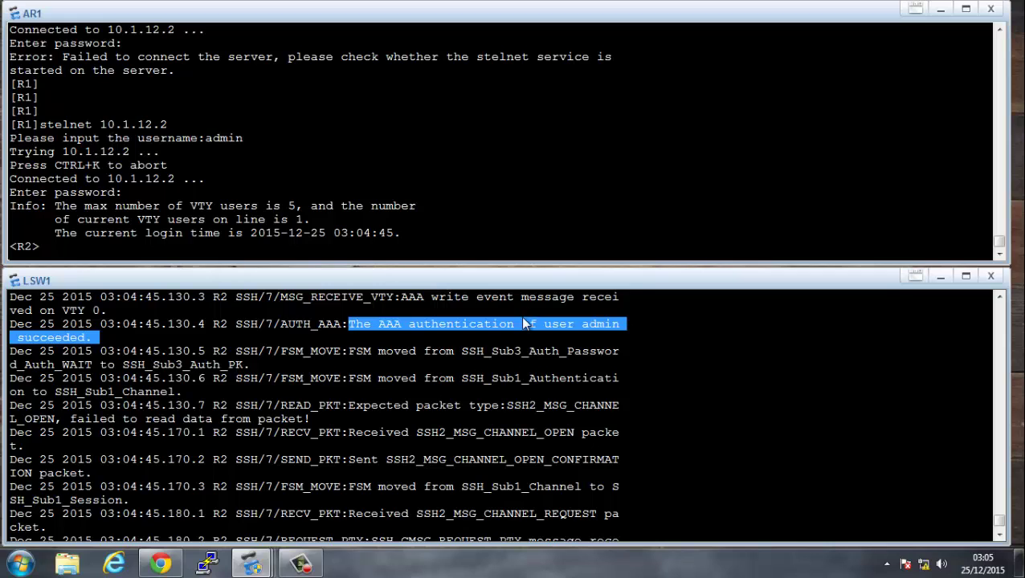
left_click(512, 200)
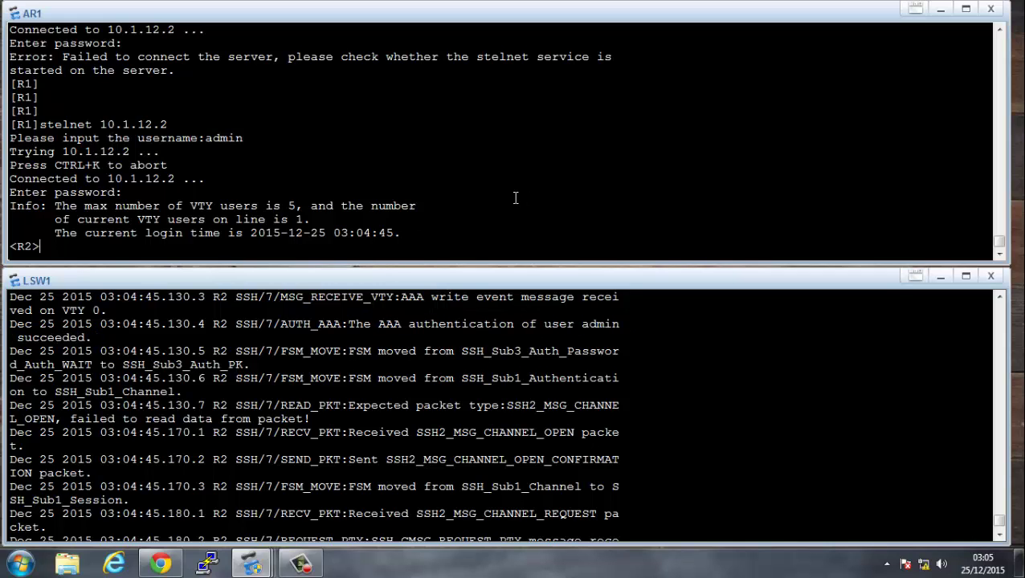
key("Return")
key("Return")
key("Return")
key("Return")
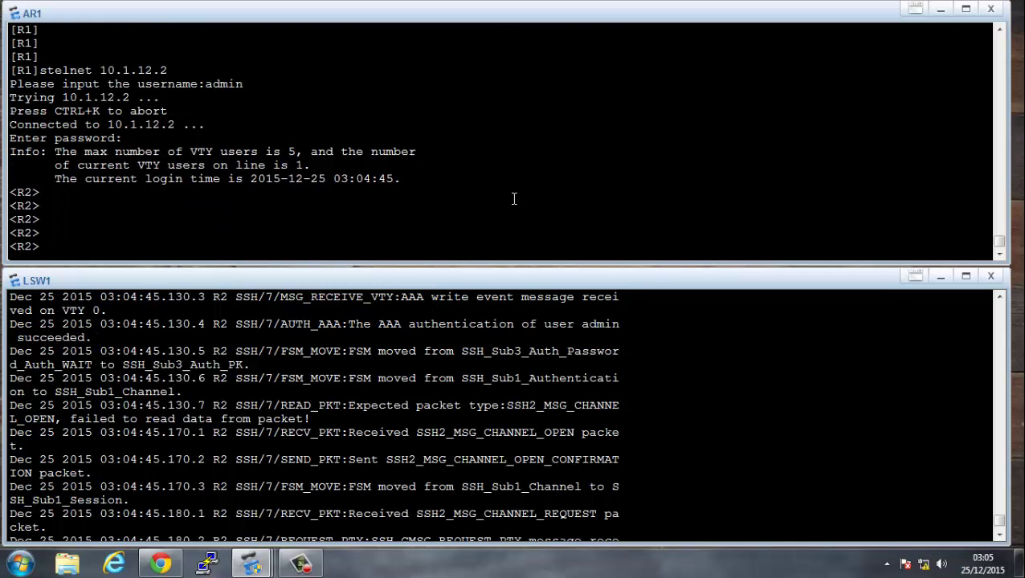
Quit the admin session and retry stelnet 10.1.12.2 with username student2
type("quit")
key("Return")
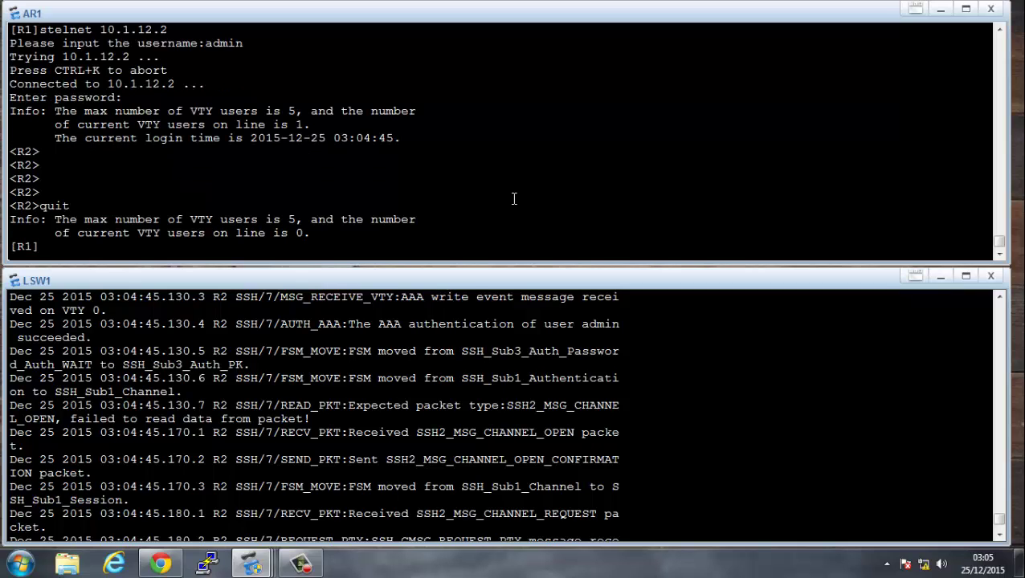
key("Up")
key("Return")
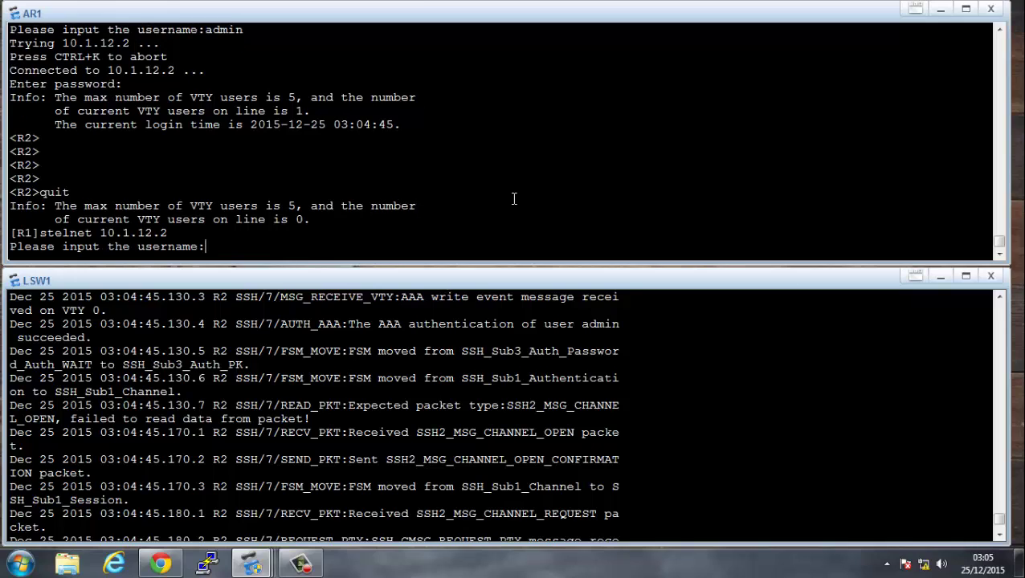
type("student2")
key("Return")
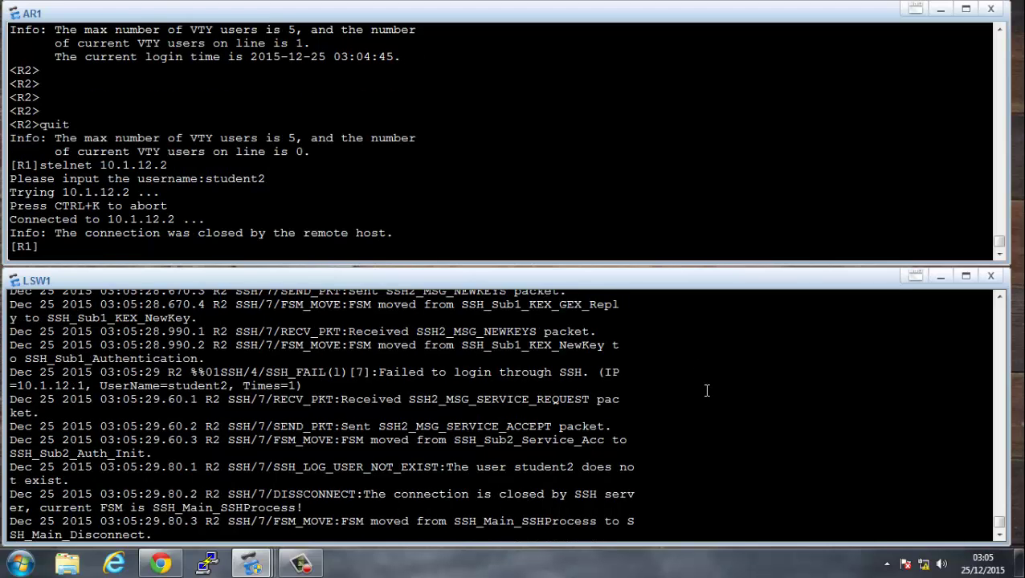
Add student2 as an SSH user on R2 with 'ssh user student2'
left_click(707, 390)
key("Return")
key("Return")
key("Return")
key("Return")
key("Return")
key("Return")
type("ssh user ")
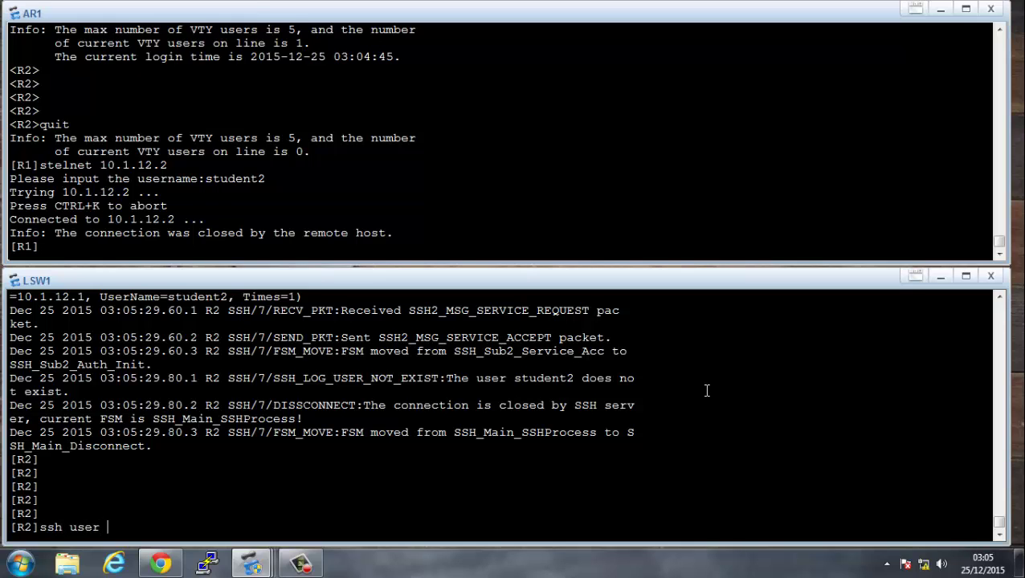
type("student2")
key("Return")
Set SSH user student2 to authentication-type password
key("Up")
key("BackSpace")
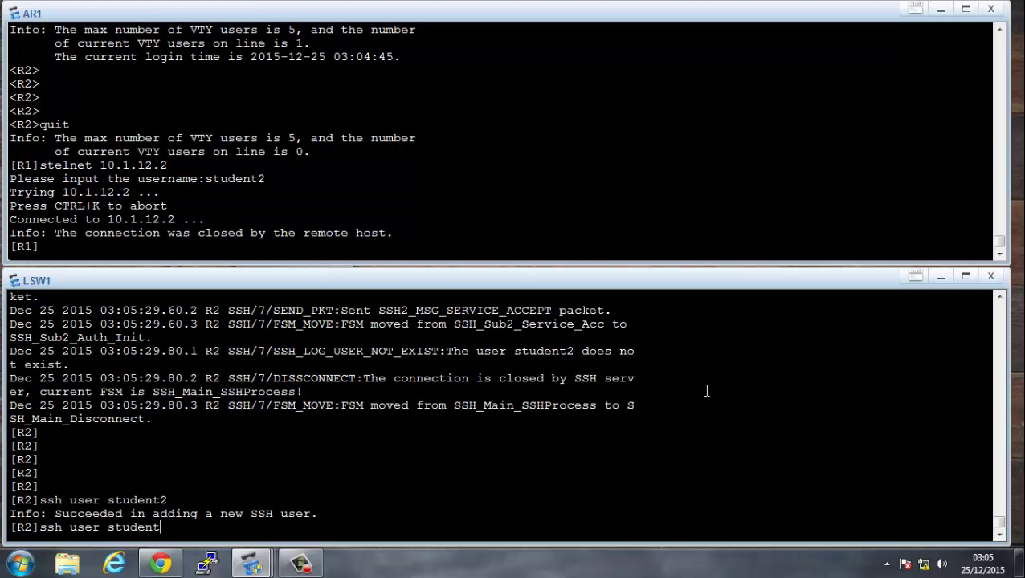
type("2 ayth")
key("BackSpace")
key("BackSpace")
key("BackSpace")
type("uth")
key("Tab")
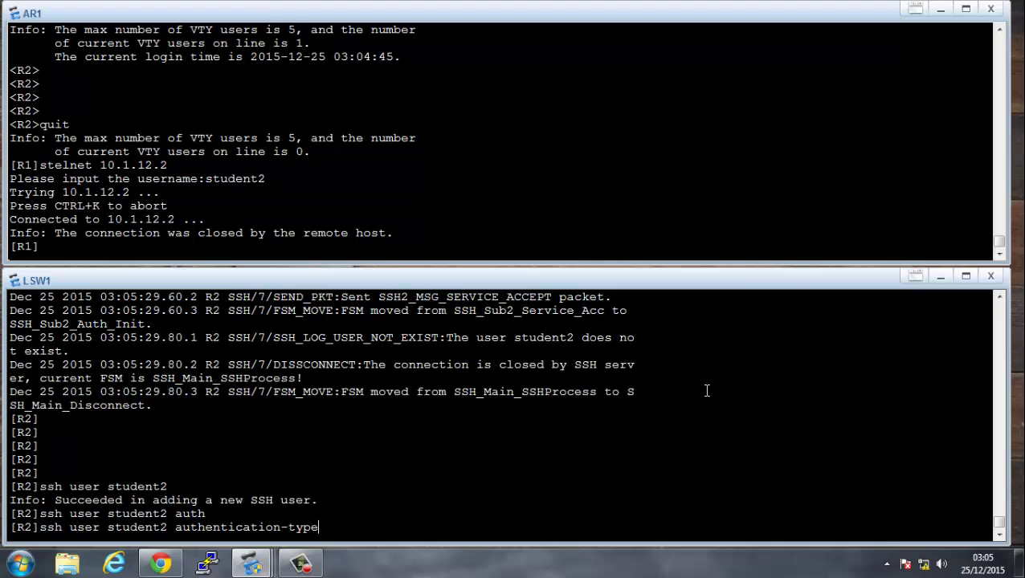
type("password")
key("Return")
Give SSH user student2 the stelnet service type
key("Up")
key("BackSpace")
key("BackSpace")
key("BackSpace")
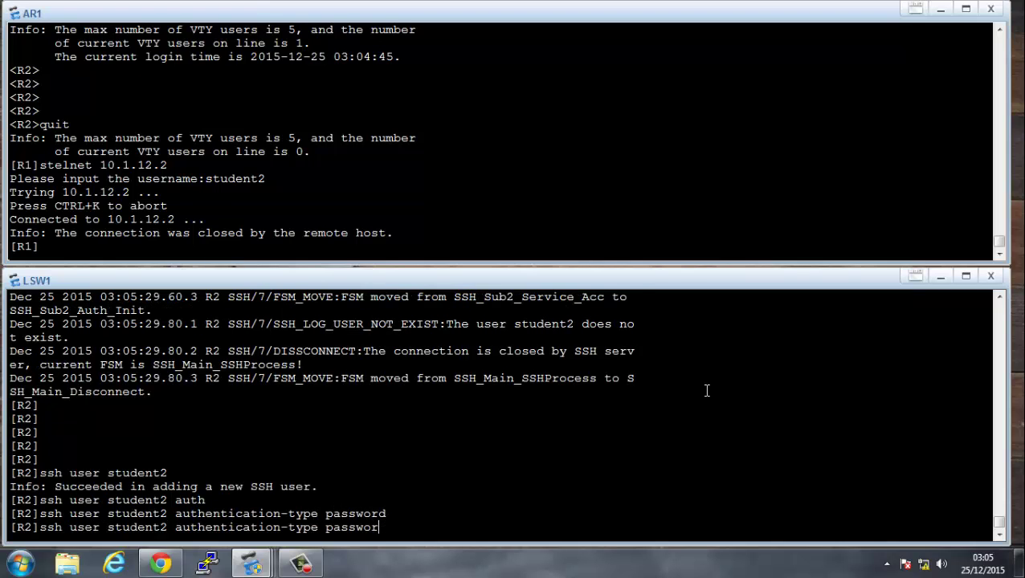
key("BackSpace")
key("BackSpace")
key("BackSpace")
key("BackSpace")
key("BackSpace")
key("BackSpace")
key("BackSpace")
key("BackSpace")
key("BackSpace")
key("BackSpace")
key("BackSpace")
key("BackSpace")
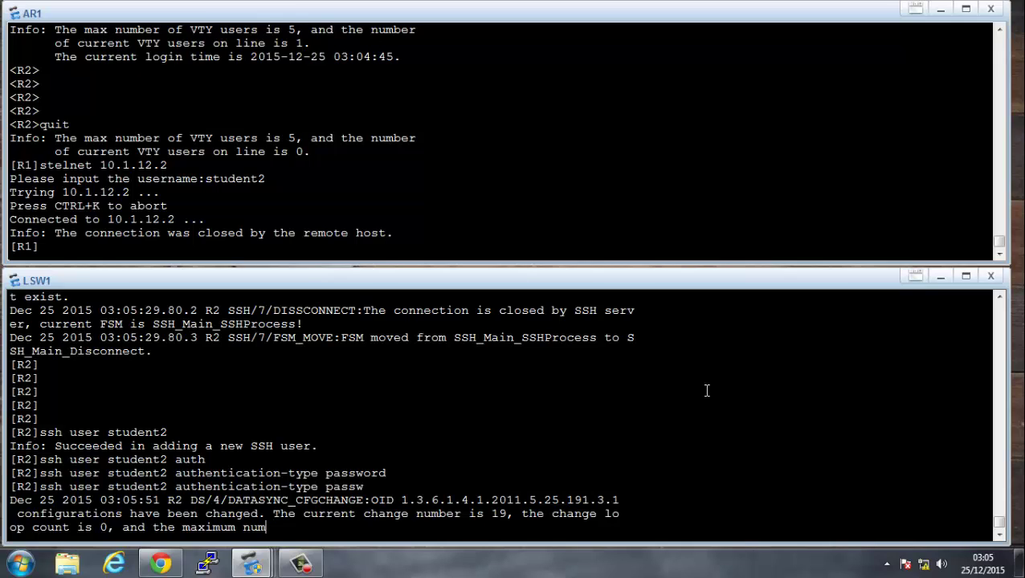
key("BackSpace")
key("BackSpace")
key("BackSpace")
key("BackSpace")
key("BackSpace")
key("BackSpace")
key("BackSpace")
key("BackSpace")
key("BackSpace")
key("BackSpace")
key("BackSpace")
key("BackSpace")
key("BackSpace")
key("BackSpace")
key("BackSpace")
key("BackSpace")
key("BackSpace")
key("BackSpace")
key("BackSpace")
key("BackSpace")
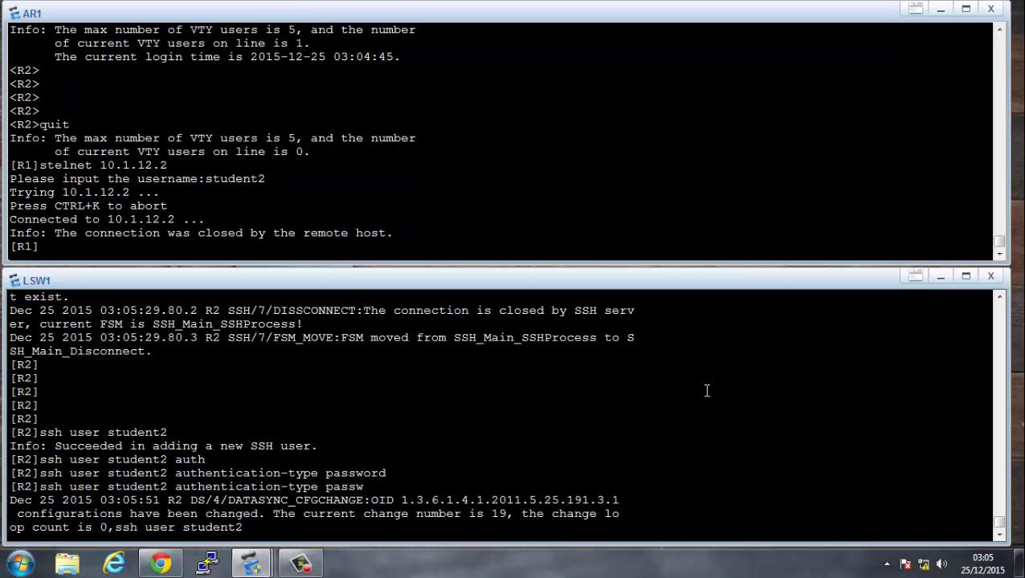
type("authentication-type password")
key("BackSpace")
key("BackSpace")
key("BackSpace")
key("BackSpace")
key("BackSpace")
key("BackSpace")
key("BackSpace")
key("BackSpace")
key("BackSpace")
key("BackSpace")
key("BackSpace")
key("BackSpace")
key("BackSpace")
key("BackSpace")
key("BackSpace")
key("BackSpace")
key("BackSpace")
key("BackSpace")
key("BackSpace")
key("BackSpace")
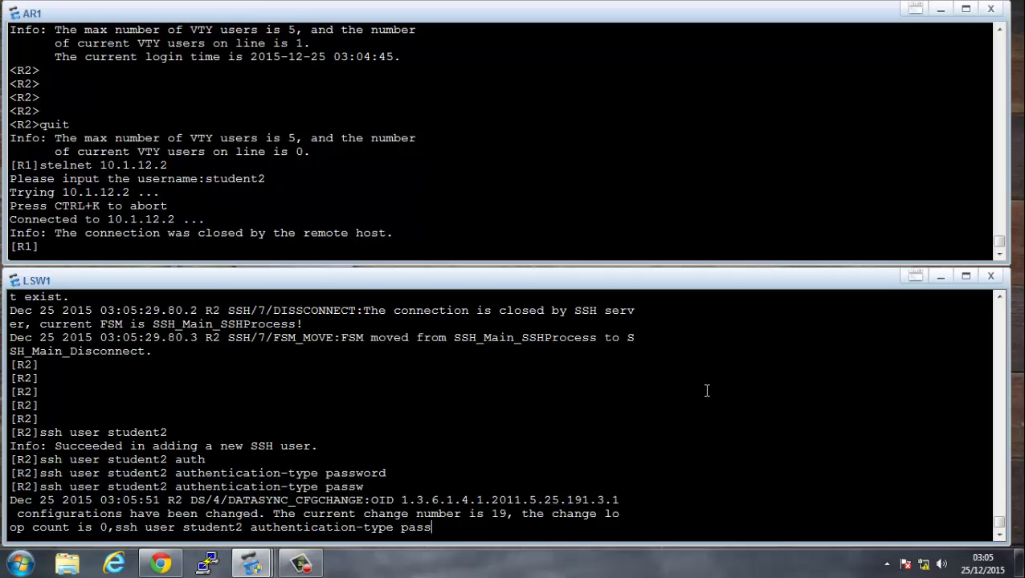
key("BackSpace")
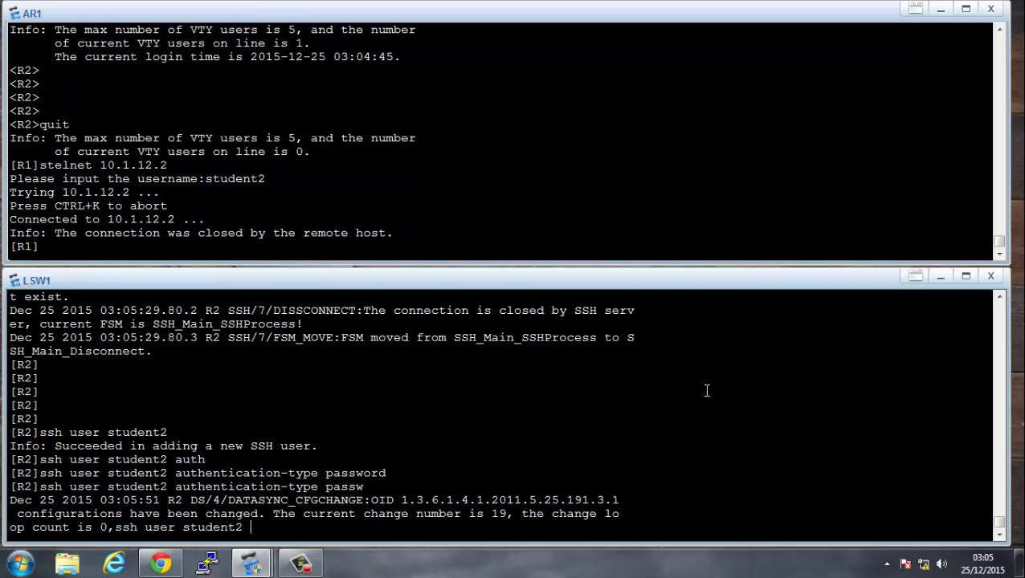
type("ser")
key("Tab")
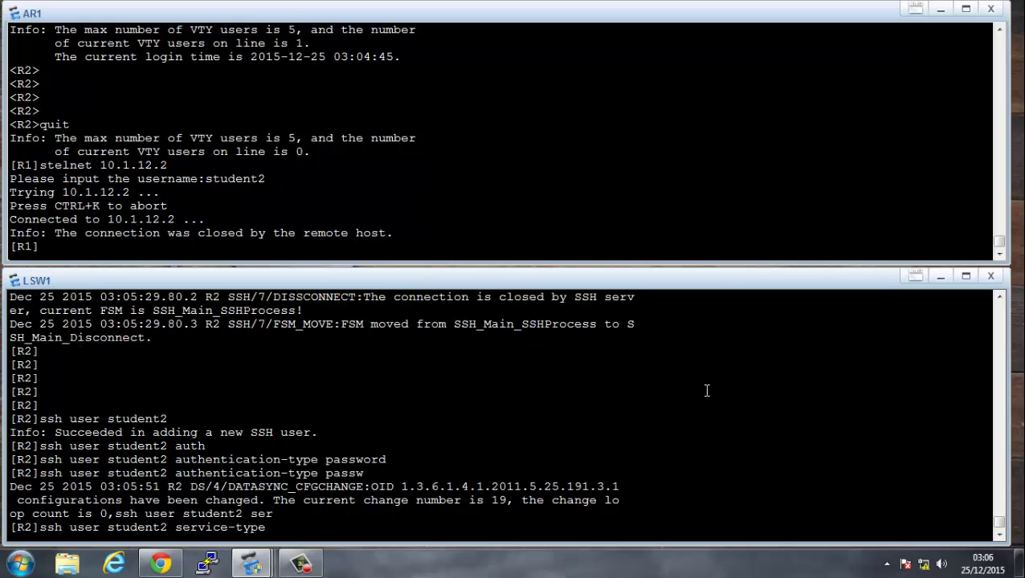
type("stelnet")
key("Return")
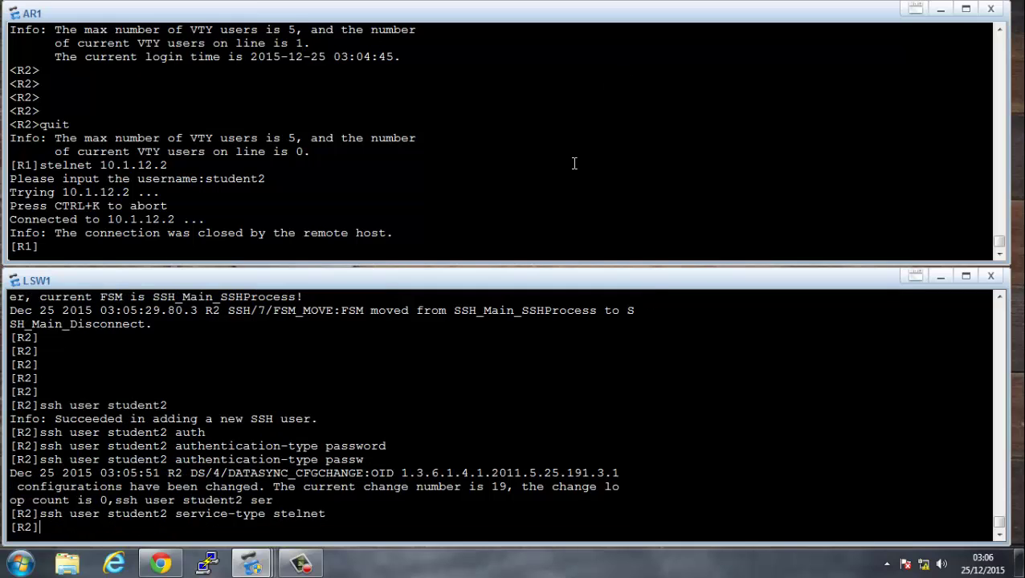
key("Up")
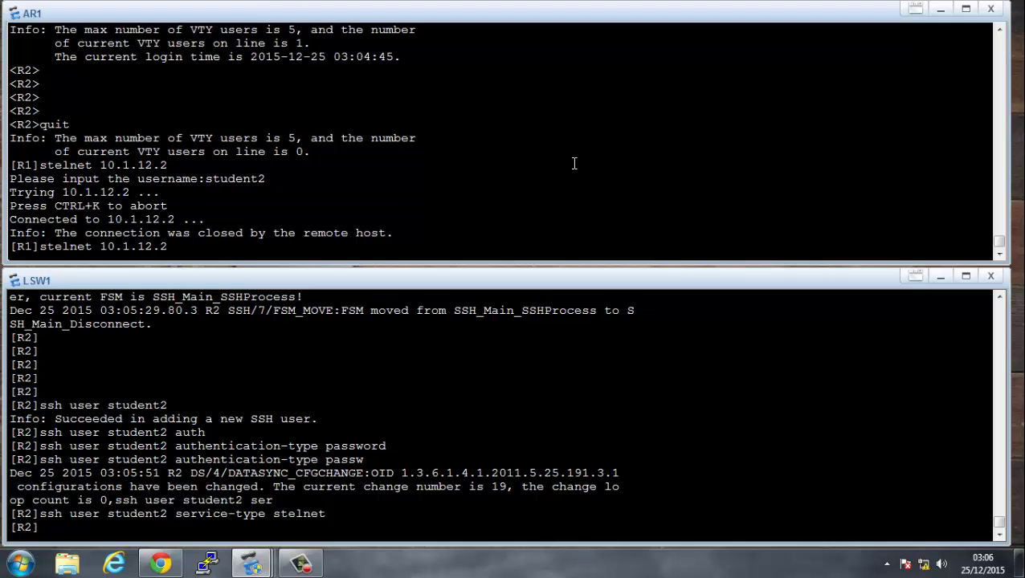
Log into R2 from R1 over stelnet as student2 with its password, then refresh R2's prompt
key("Return")
type("student2")
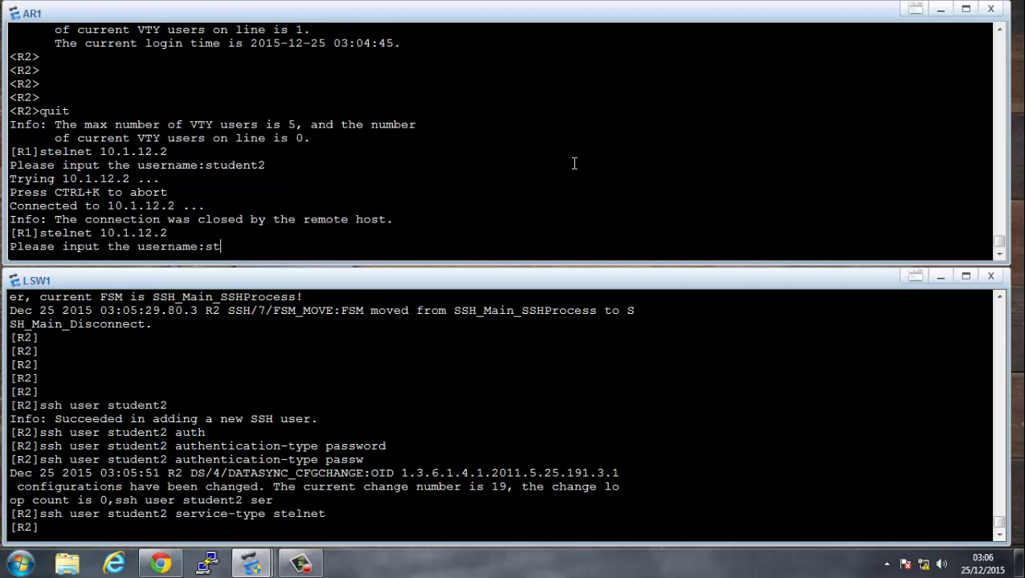
key("Return")
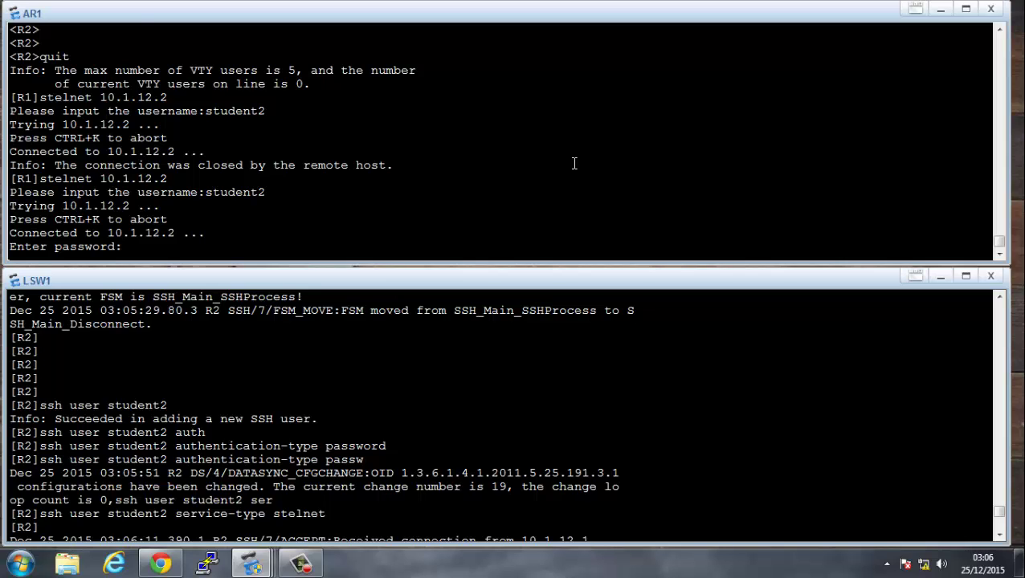
key("Return")
key("Return")
key("Return")
key("Return")
key("Return")
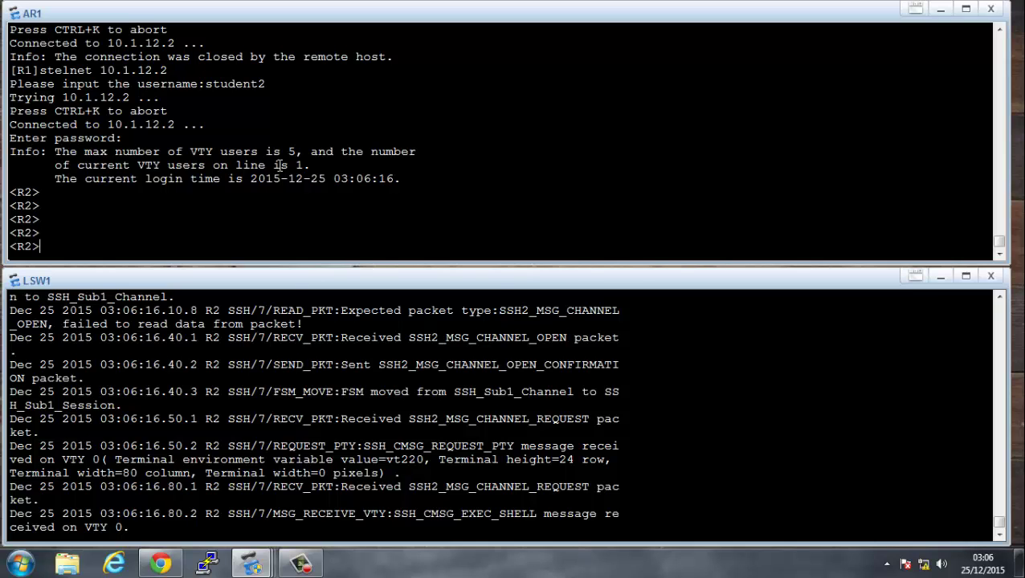
left_click(709, 431)
key("Return")
key("Return")
key("Return")
key("Return")
key("Return")
key("Return")
List R2's users, marking student2's passed SSH login on VTY 0 from 10.1.12.1
type("d")
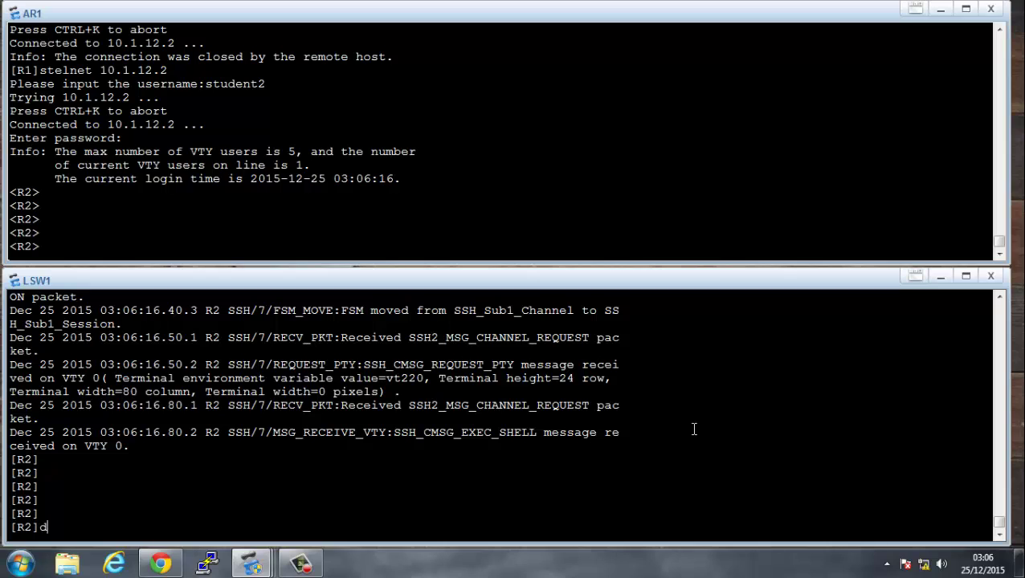
type("isp users")
key("Return")
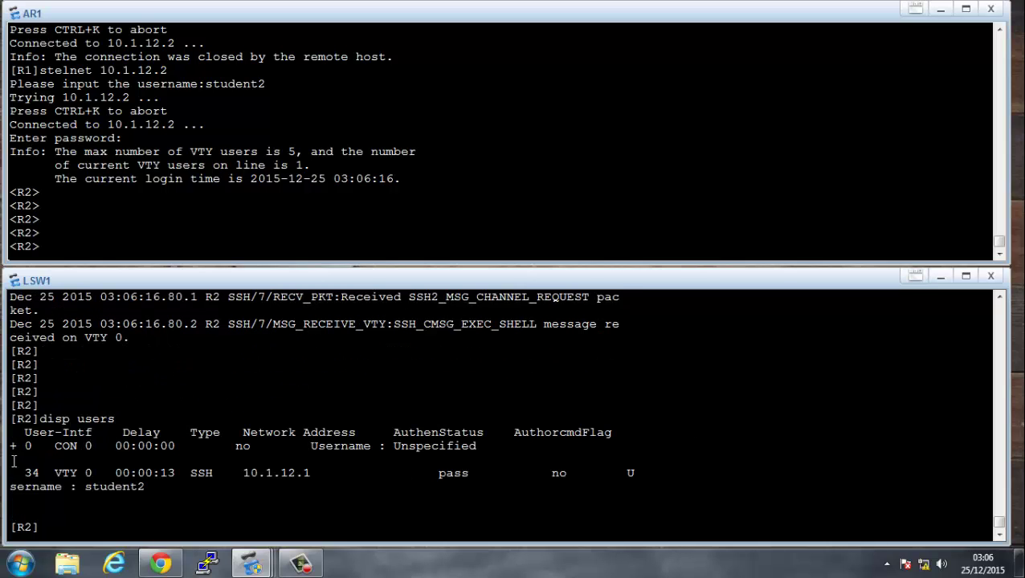
left_click_drag(54, 472, 95, 471)
left_click_drag(190, 472, 314, 473)
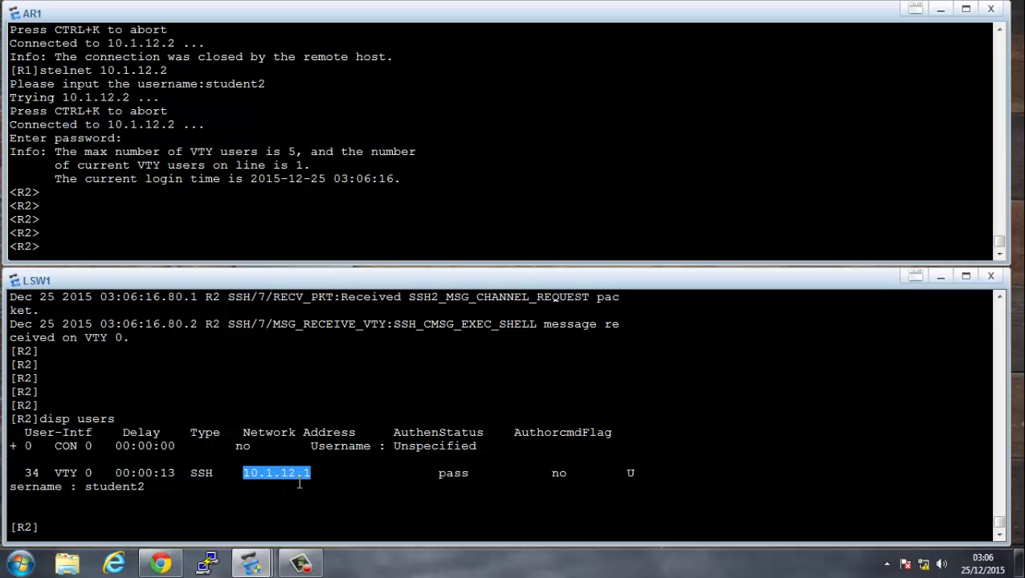
left_click_drag(432, 472, 471, 473)
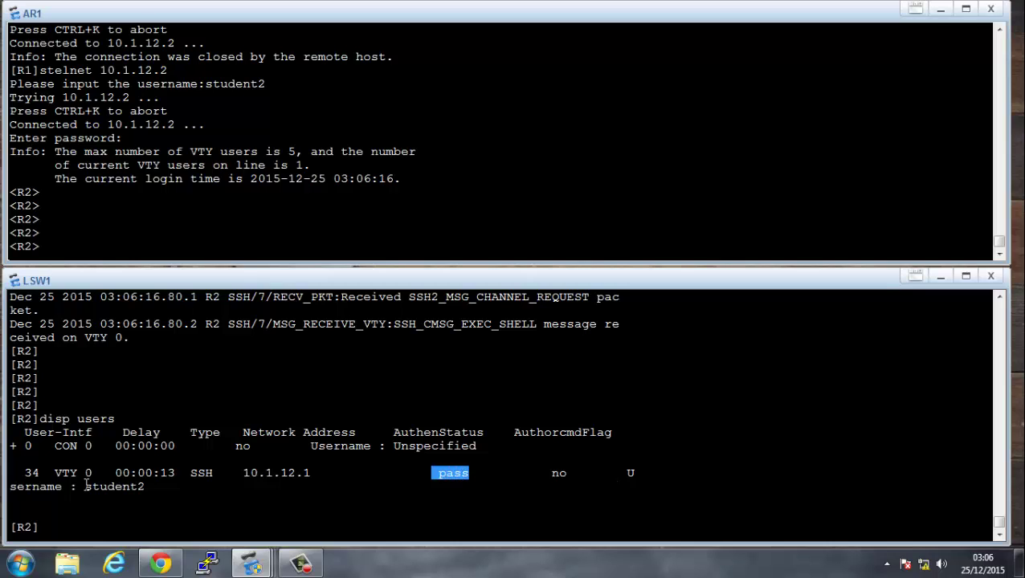
left_click_drag(85, 487, 152, 486)
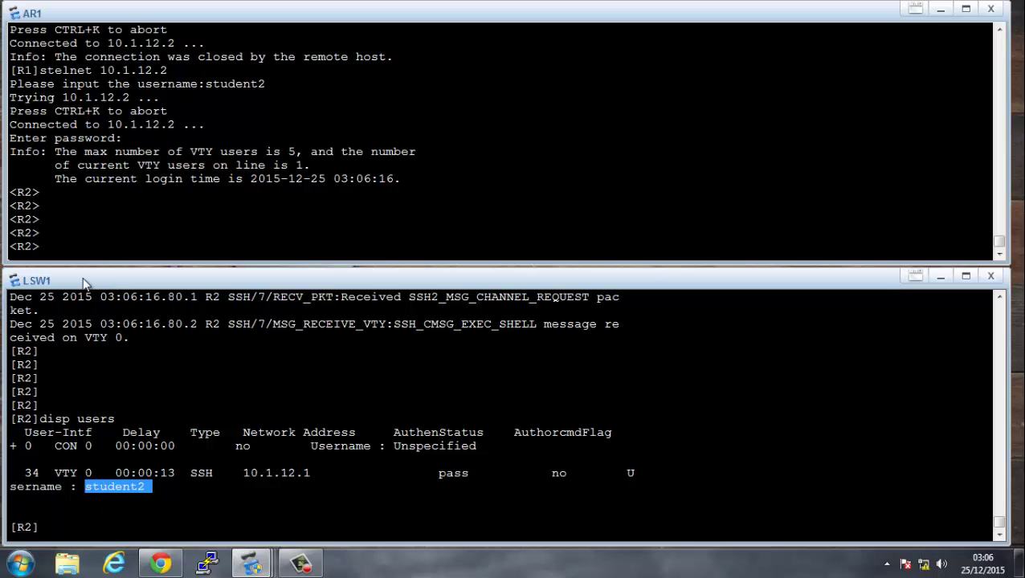
left_click(132, 520)
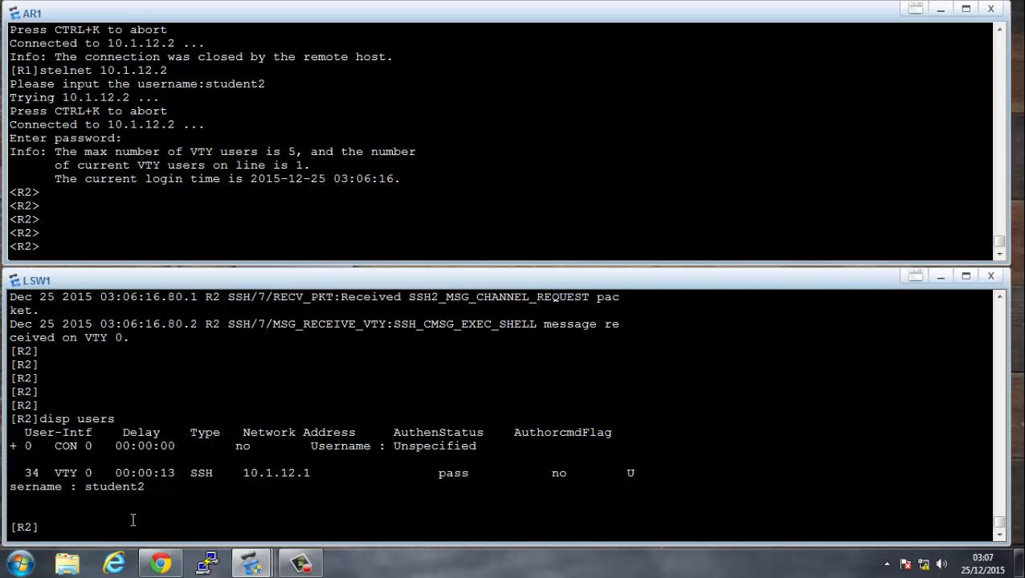
type("disp")
type("lay user")
type("sinterface")
Display R2's user-interface privilege table, then the details for VTY 0 only
key("Return")
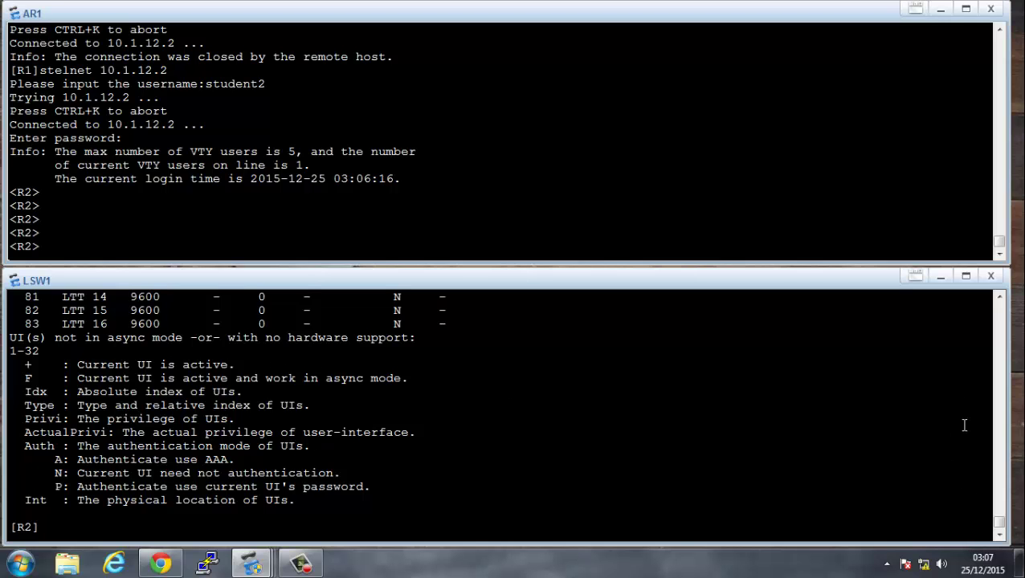
scroll(882, 441, "up", 10)
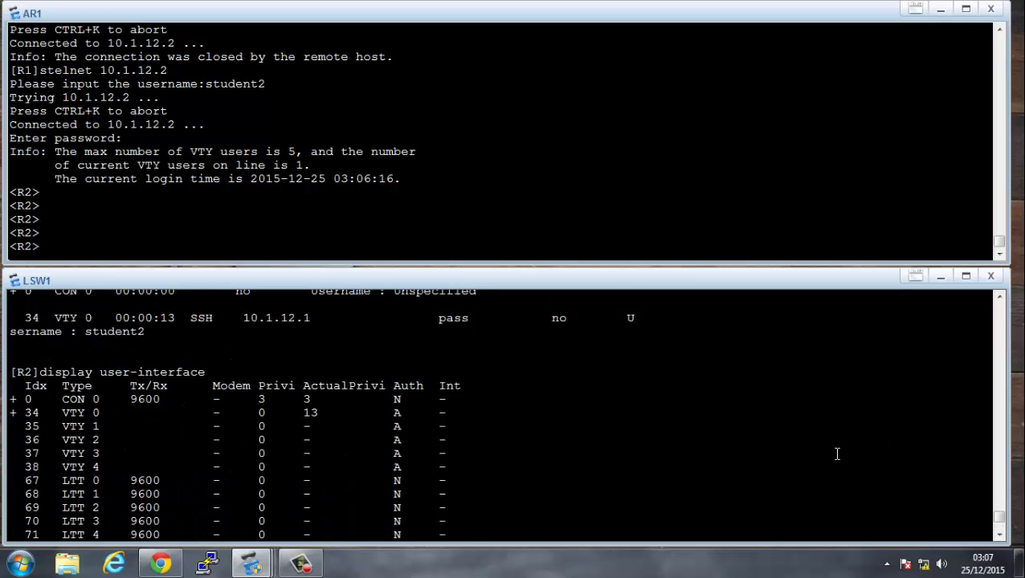
scroll(830, 455, "down", 10)
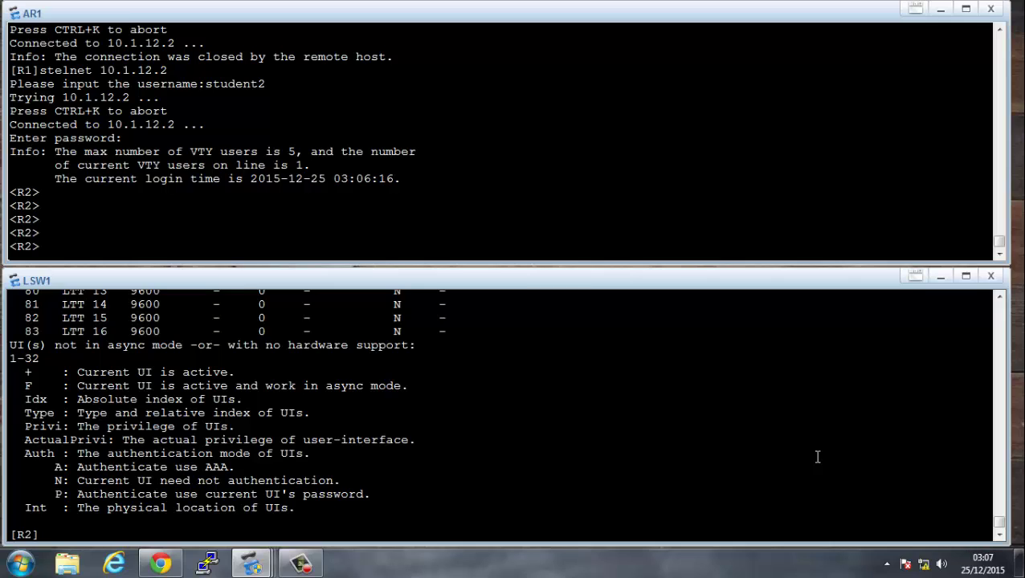
key("Up")
type("vty ")
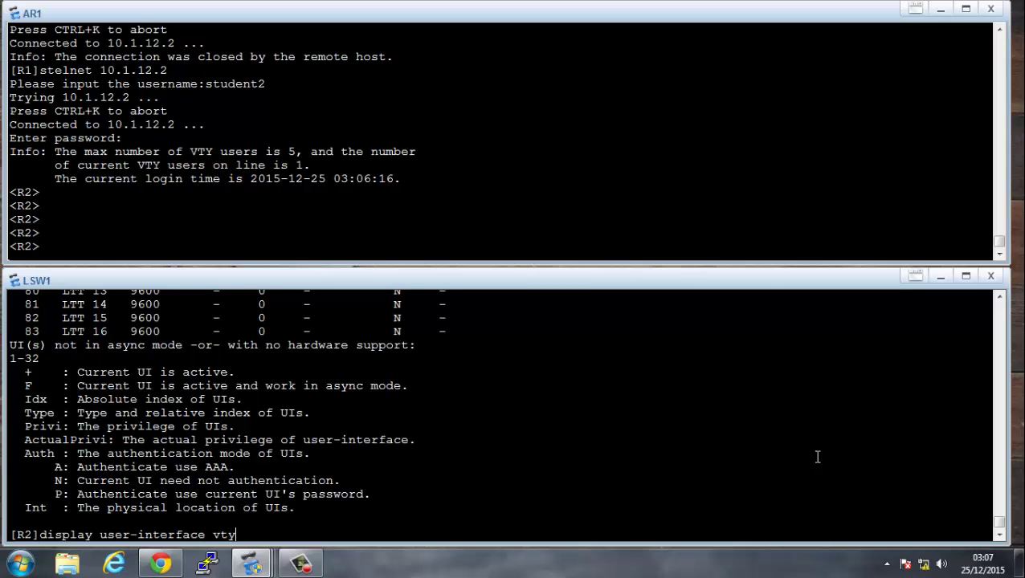
type("0")
key("Return")
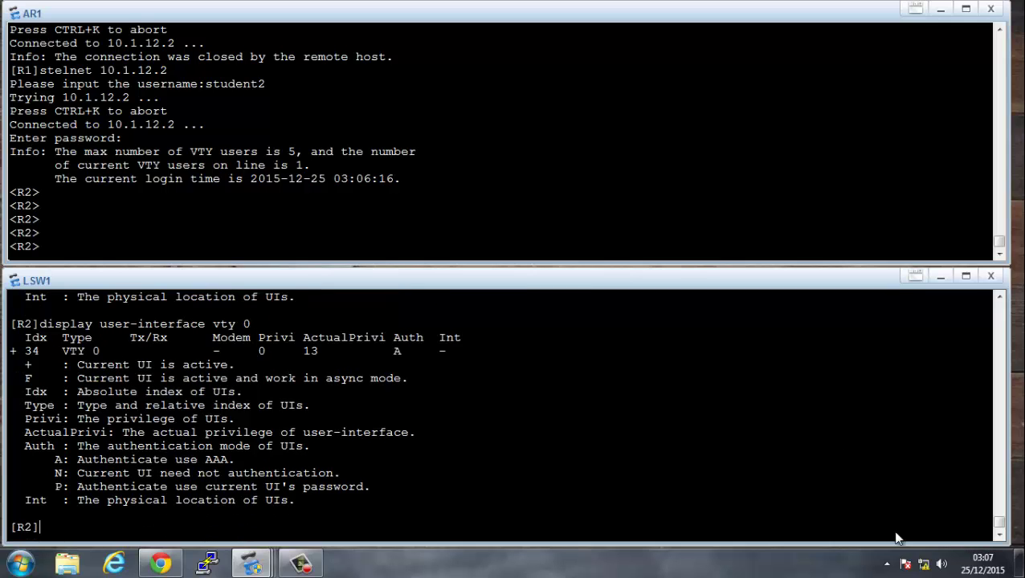
Highlight VTY 0, AAA authentication mode A and actual privilege 13 in the output
left_click(13, 351)
left_click_drag(63, 351, 102, 351)
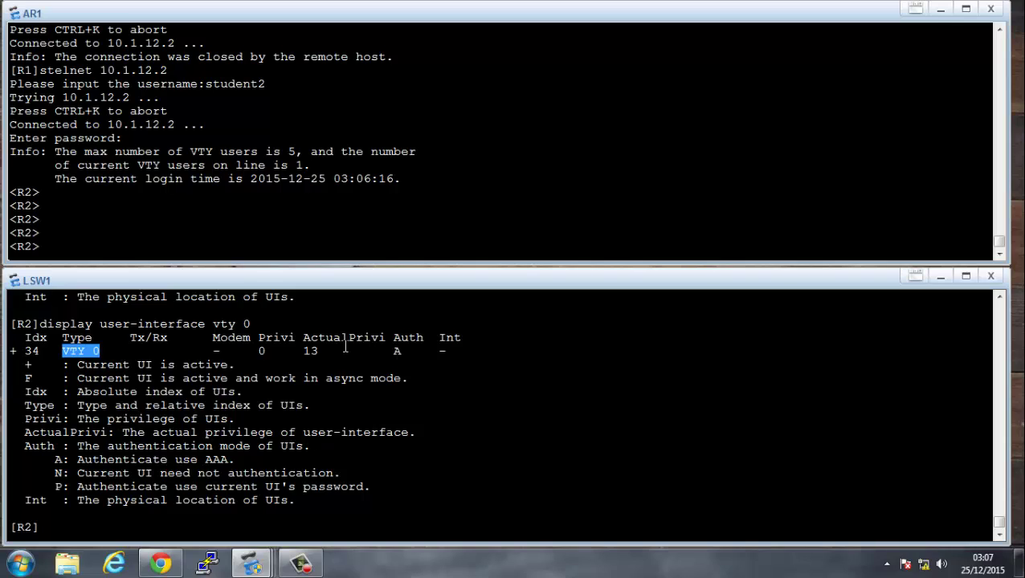
left_click(392, 351)
left_click_drag(398, 351, 386, 353)
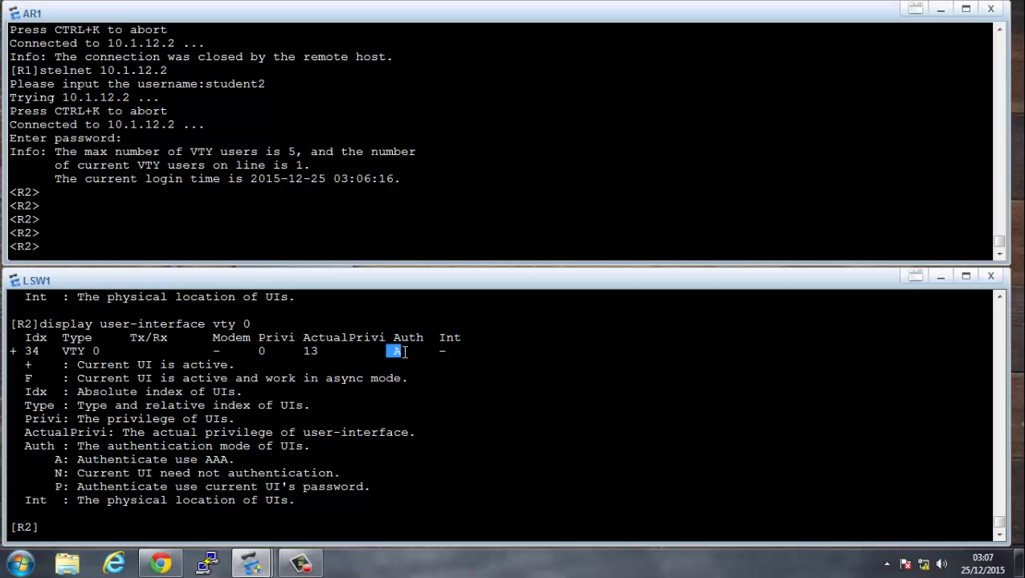
left_click_drag(303, 351, 318, 352)
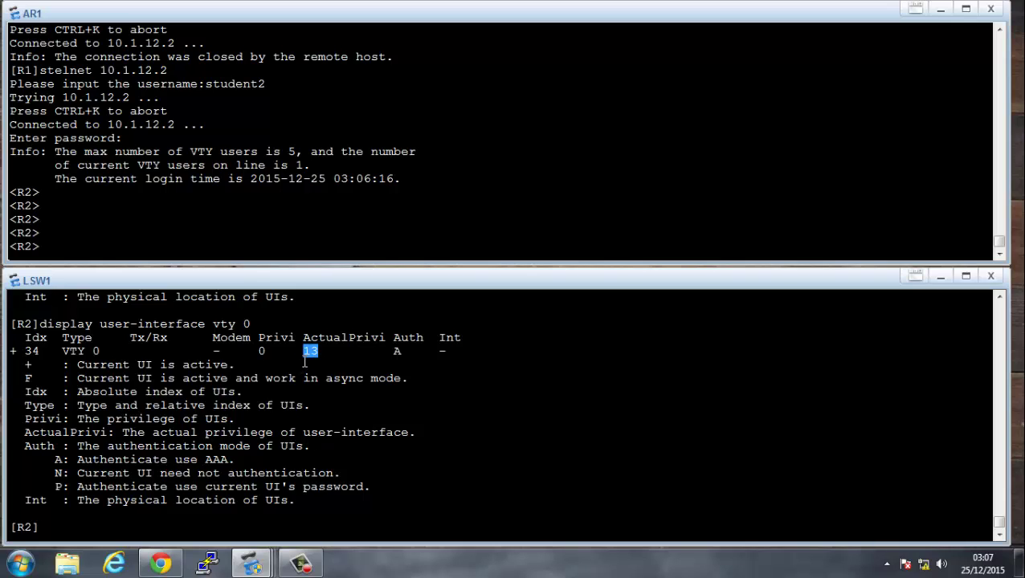
In student2's AR1 session, enter system view on R2 with sys
left_click(203, 230)
type("sys")
key("Return")
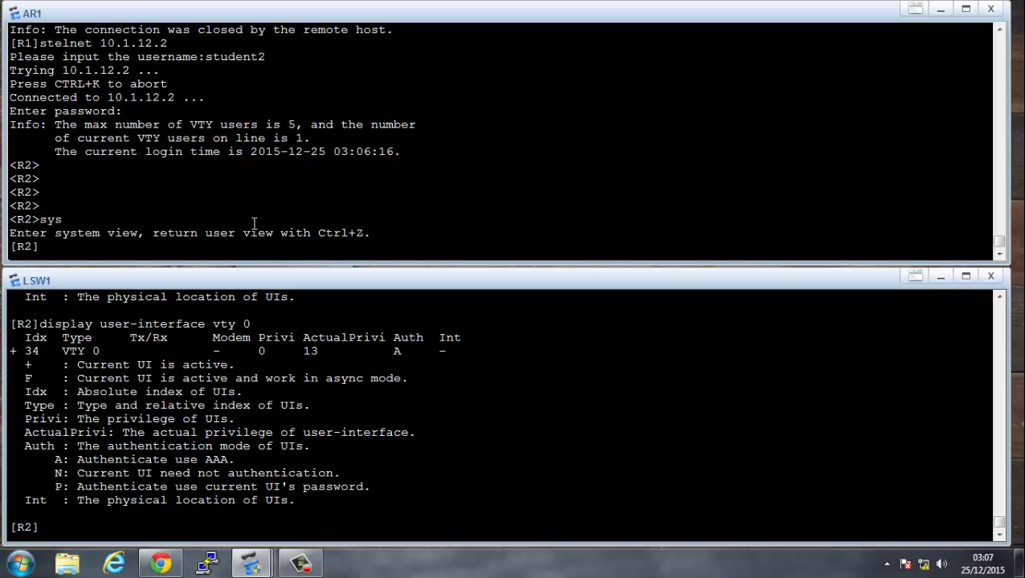
As student2, run display ip int brief, listing Vlanif1 10.1.12.2/24 up and MEth0/0/1 down
type("display ip int brief")
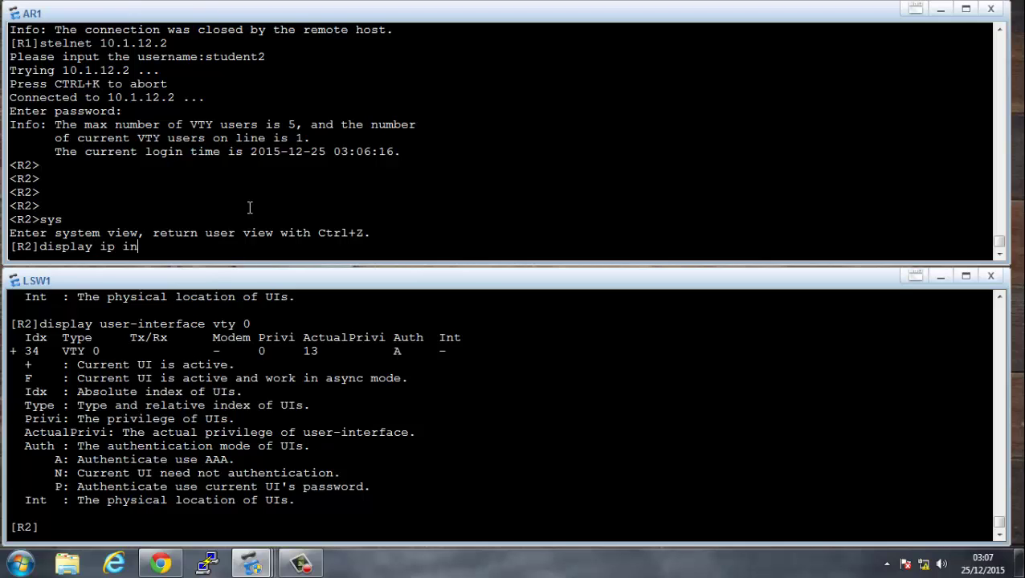
key("Return")
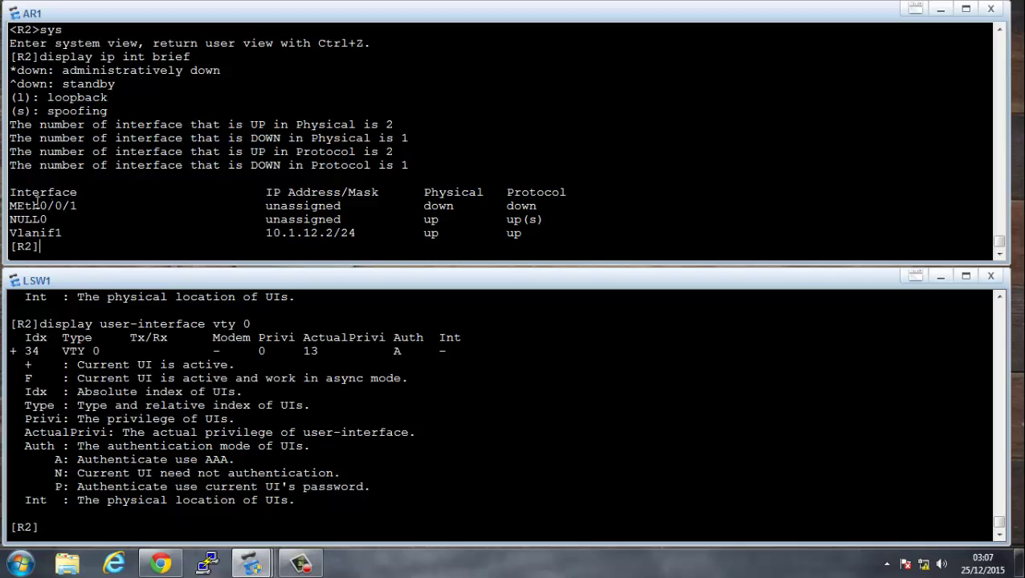
left_click_drag(16, 192, 554, 235)
left_click(501, 434)
On R2, set command-privilege level 14 view system display ip int brief
type("comm")
key("Tab")
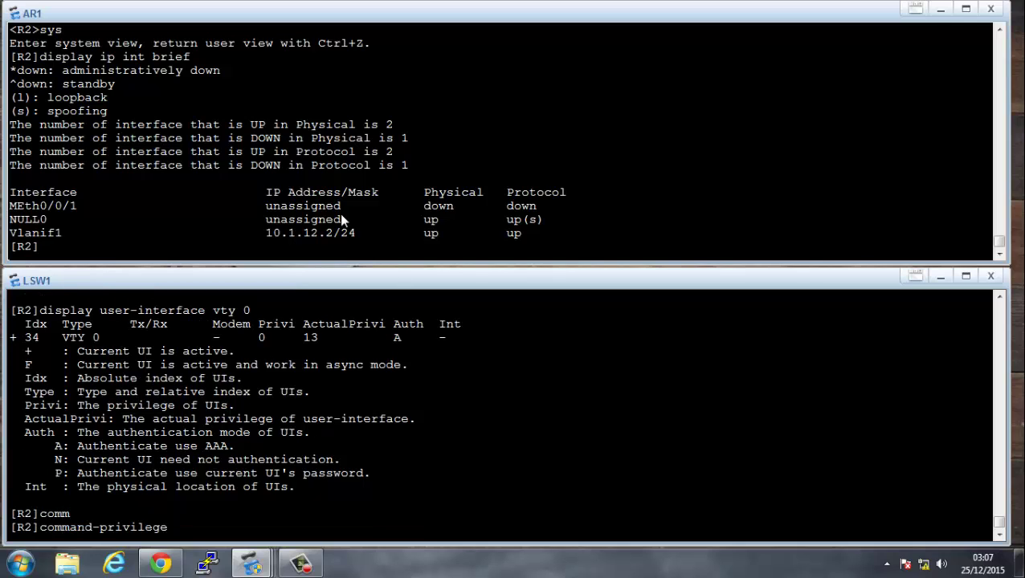
type("level 14")
left_click_drag(303, 338, 319, 339)
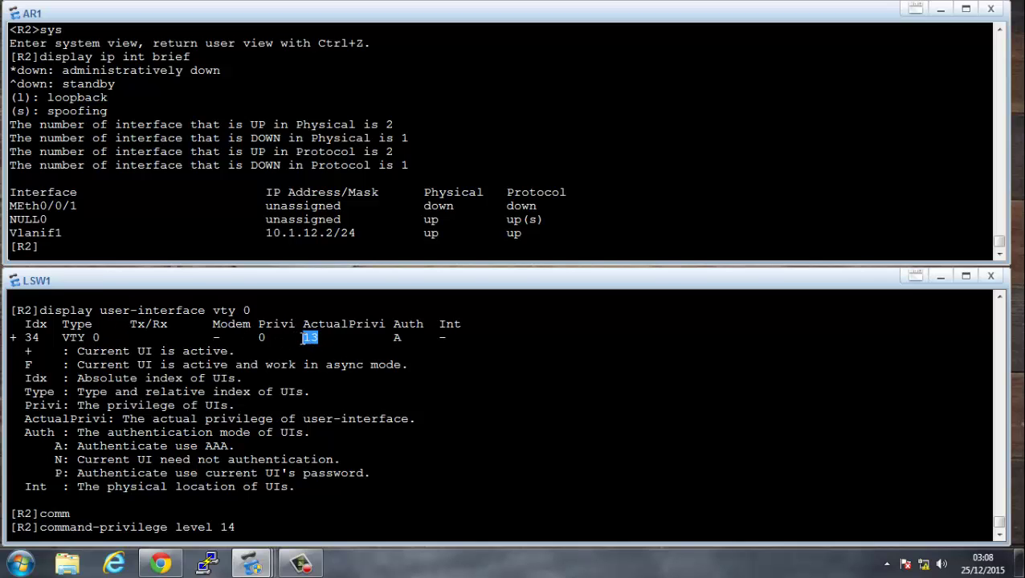
left_click(244, 527)
type("view sys")
key("Tab")
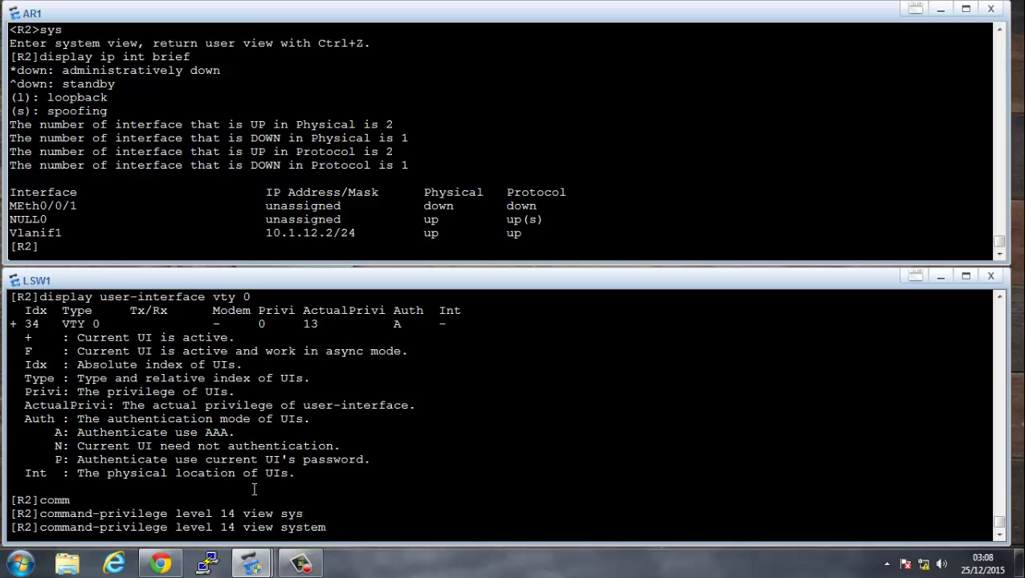
type("display ip int brief")
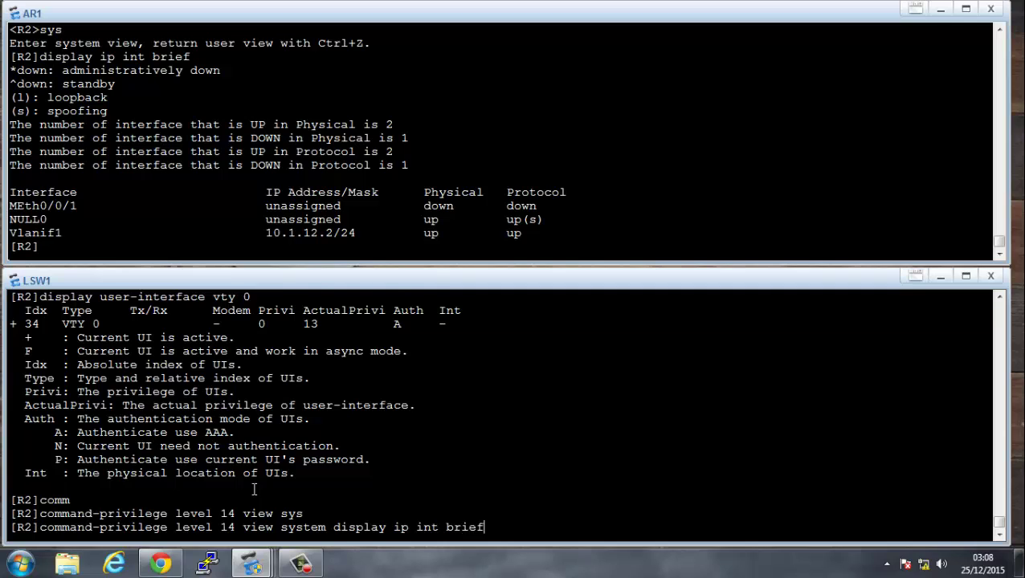
key("Return")
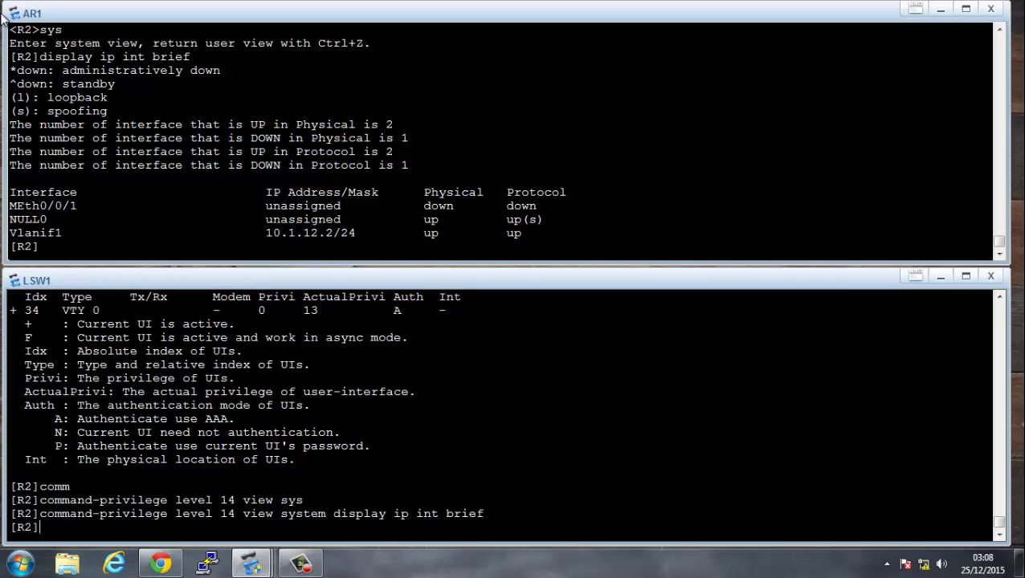
Rerun display ip int brief as student2, which now returns a wrong-parameter error
left_click(148, 242)
key("Return")
key("Up")
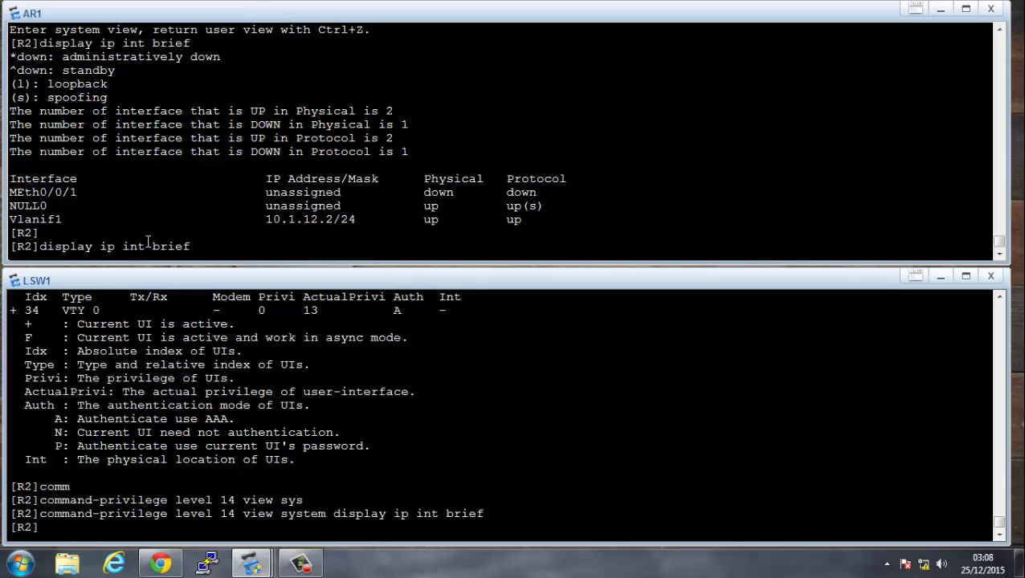
key("Return")
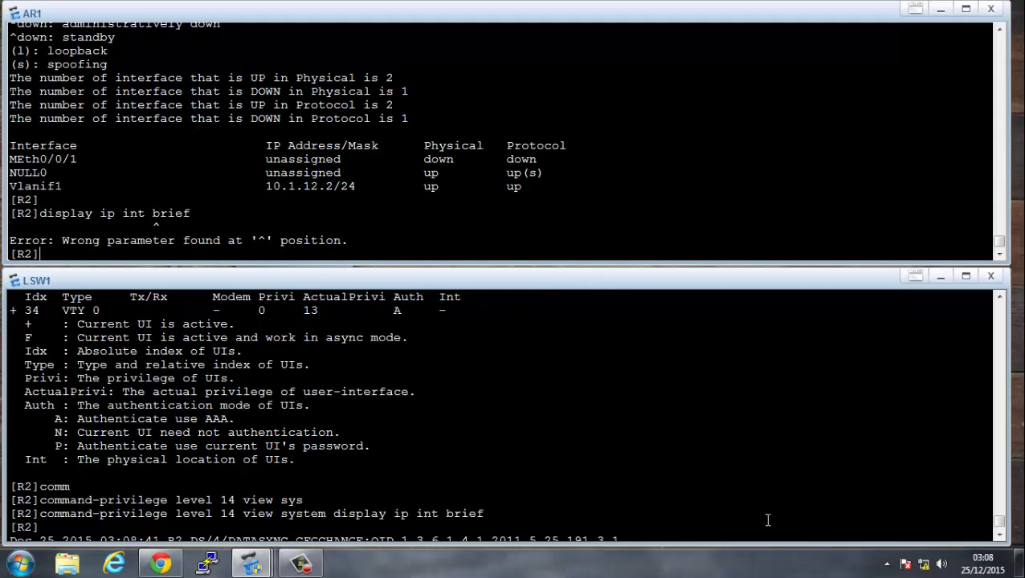
Edit the recalled command-privilege line to level 13 and submit it; R2 rejects it
key("Return")
key("Return")
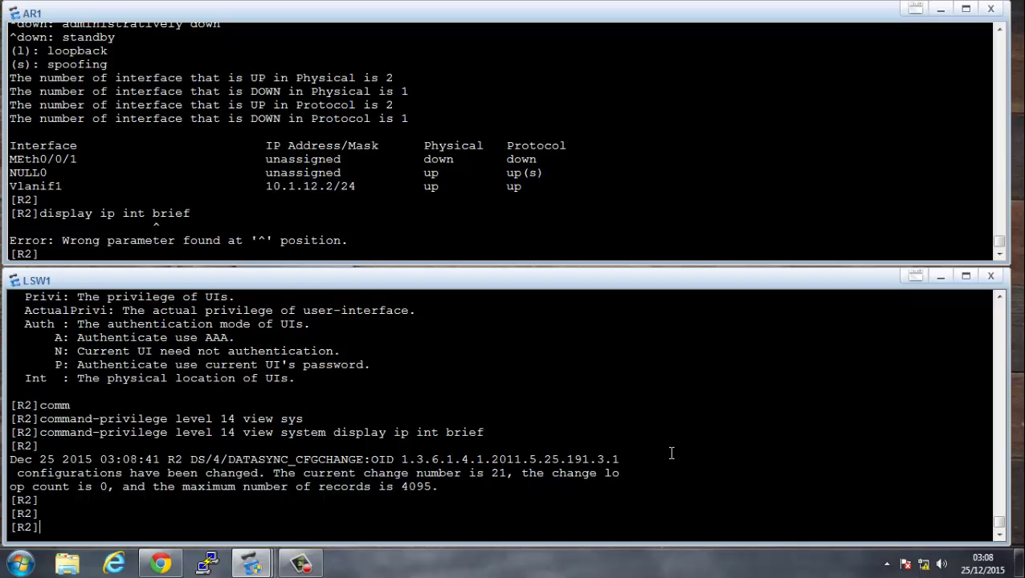
key("Up")
key("Left")
key("Left")
key("Left")
key("Left")
key("Left")
key("Left")
key("Left")
key("Left")
key("Left")
key("Left")
key("Left")
key("Left")
key("Left")
key("Left")
key("Left")
key("Left")
key("Left")
key("Left")
key("Left")
key("Left")
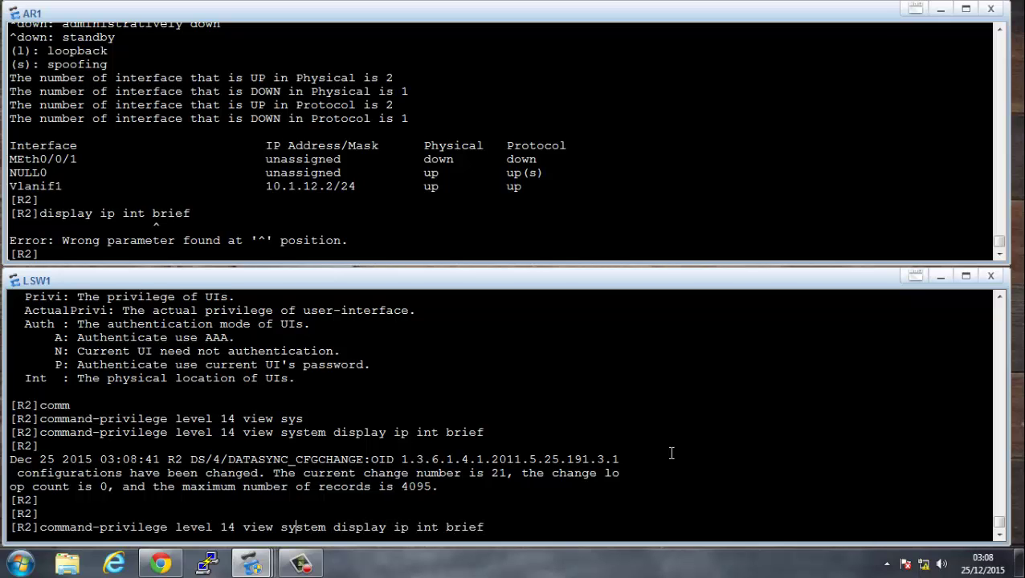
key("Left")
key("BackSpace")
type("3")
key("Return")
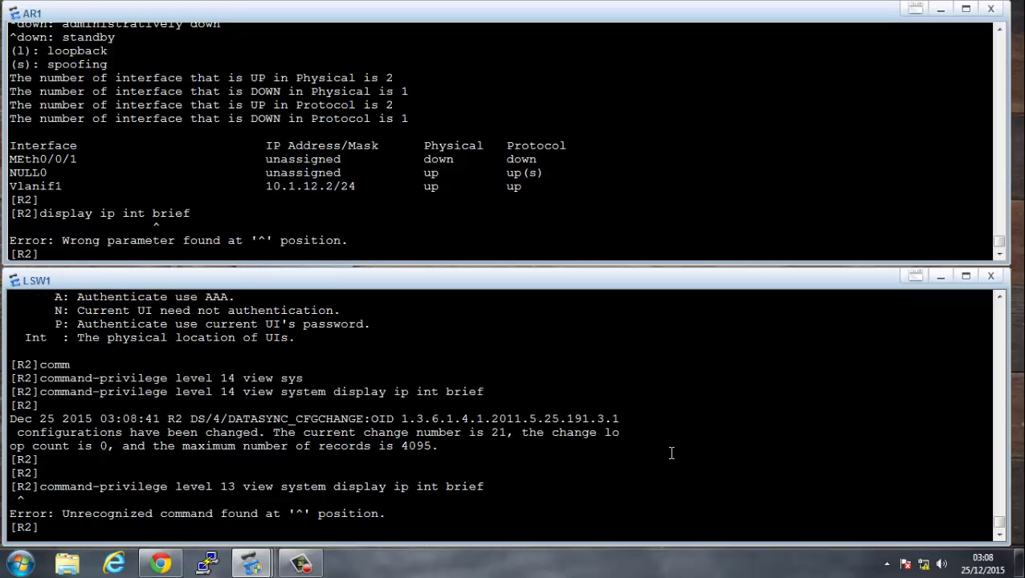
key("Return")
key("Return")
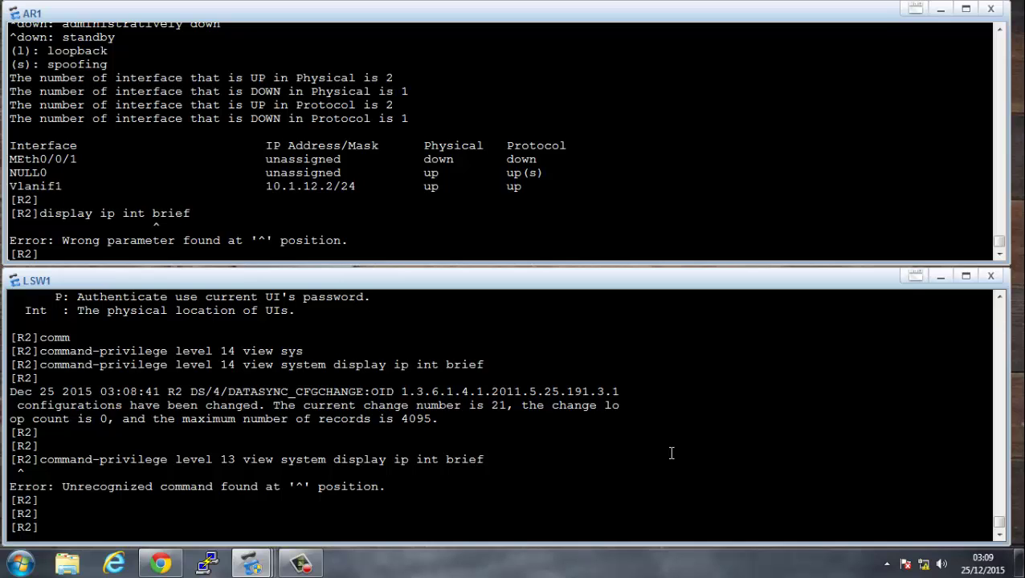
Show R2's aaa configuration: admin at level 15, student2 at level 13 with ssh
type("aaa")
key("Return")
type("lo")
key("BackSpace")
key("BackSpace")
type("display th")
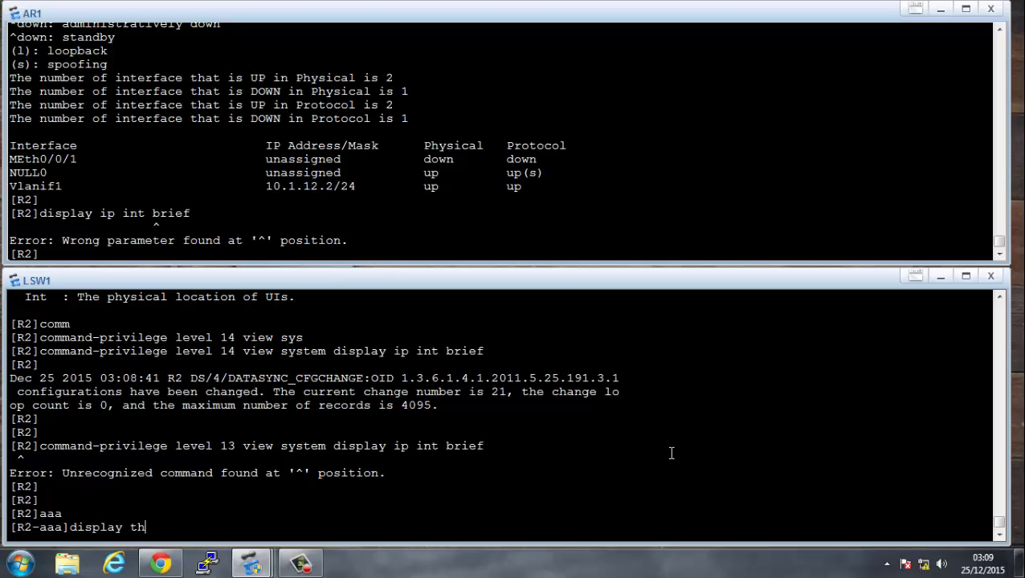
type("is")
key("Return")
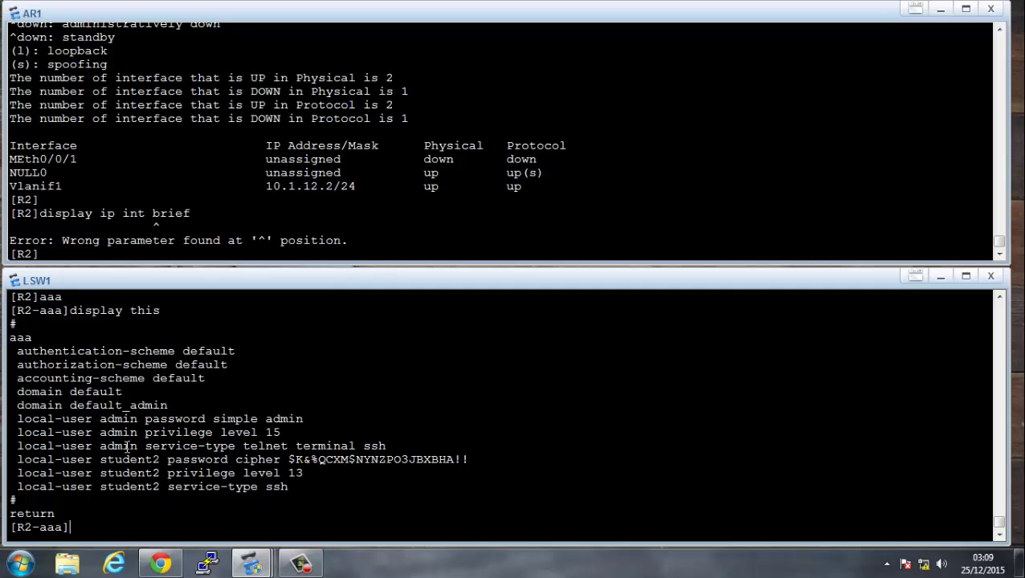
Leave the aaa view with quit and return to user view
type("quit")
key("Return")
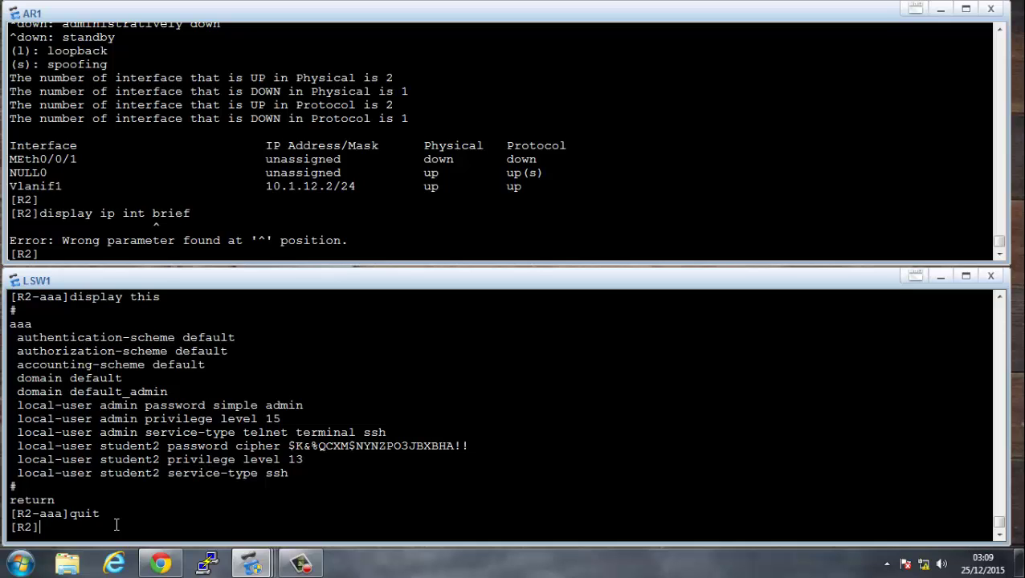
type("return")
key("Return")
Log out of R2's console, reactivate it, and re-enter system view with sys
type("quit")
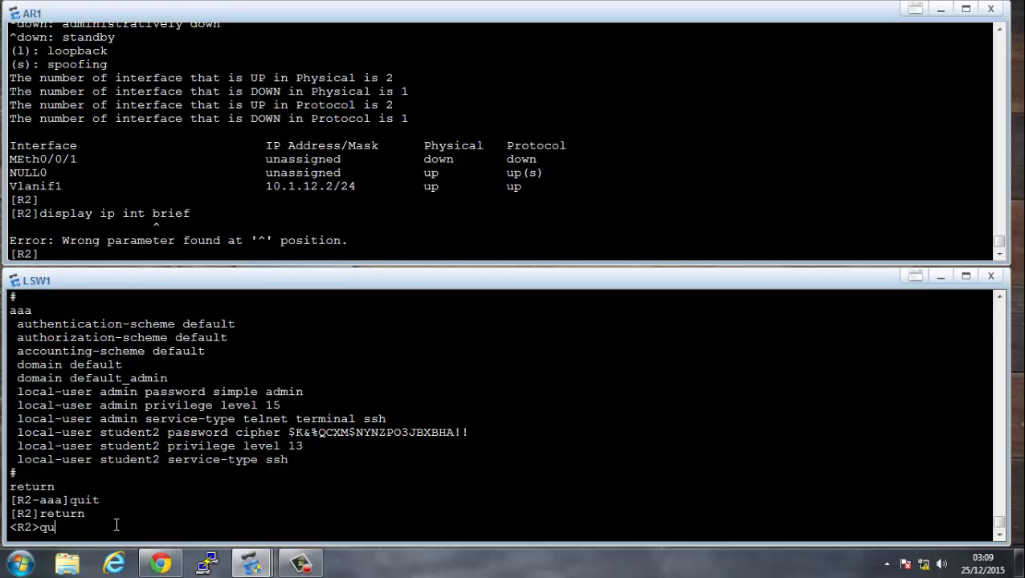
key("Return")
key("Return")
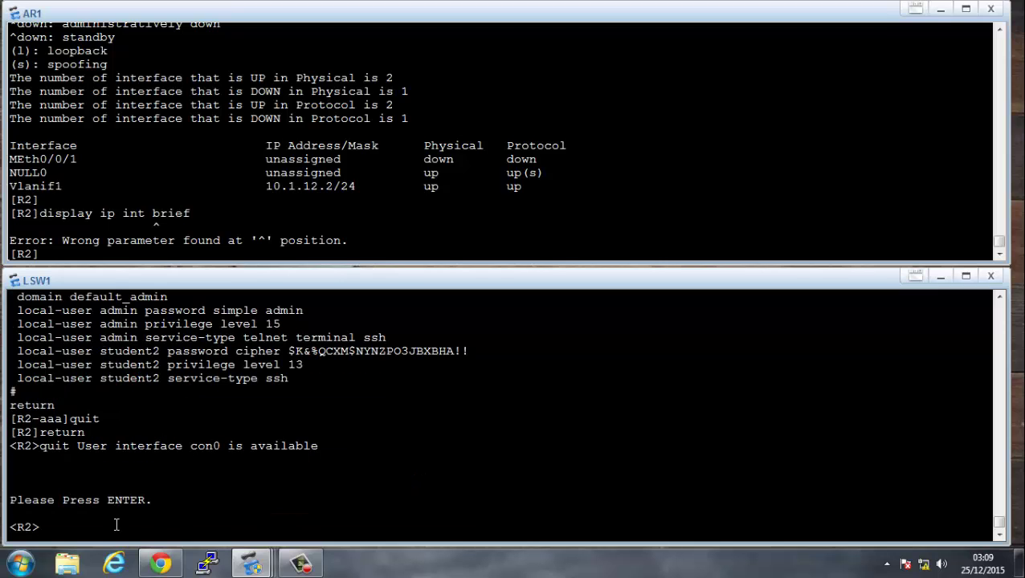
type("sys")
key("Return")
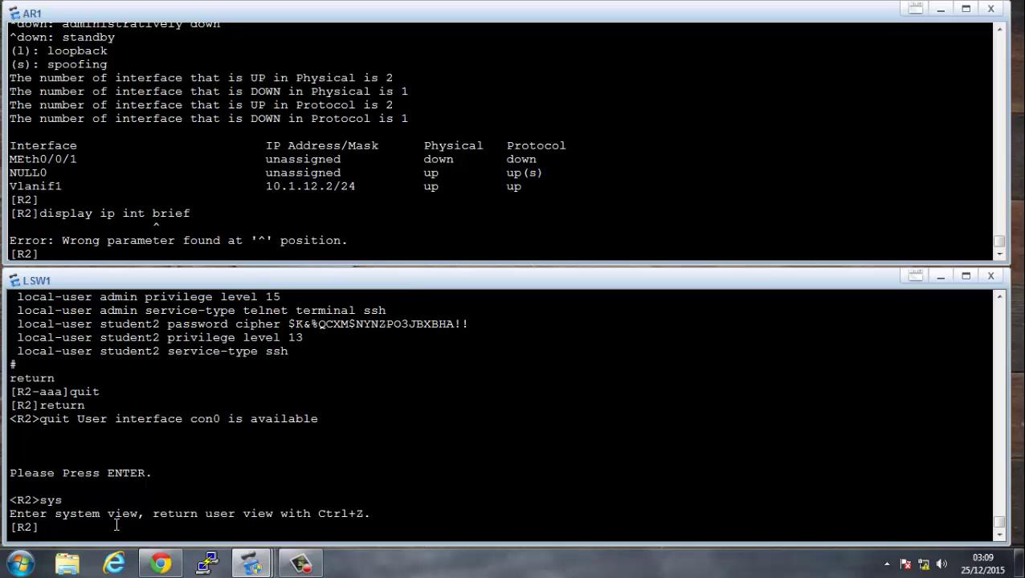
type("user-in")
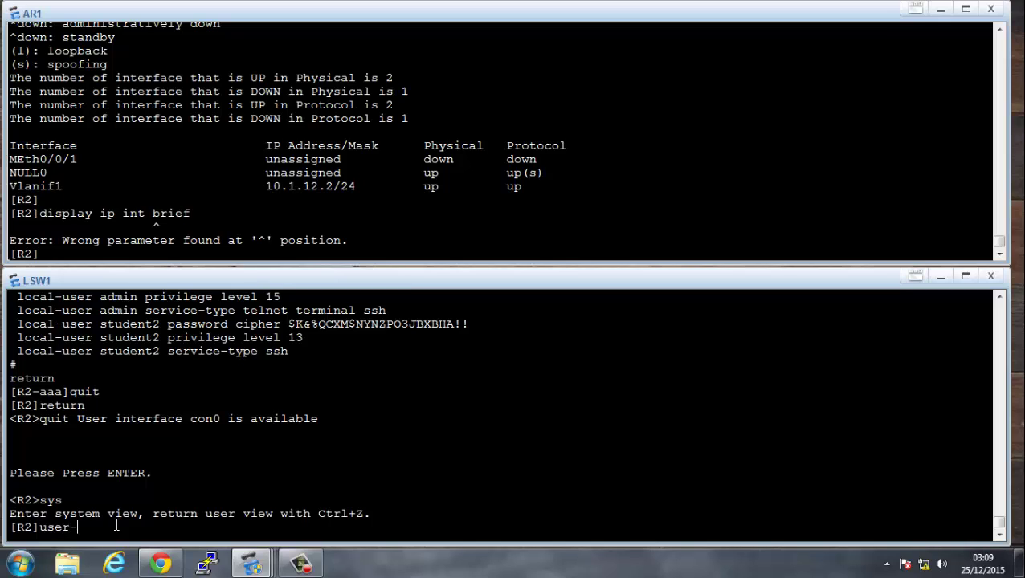
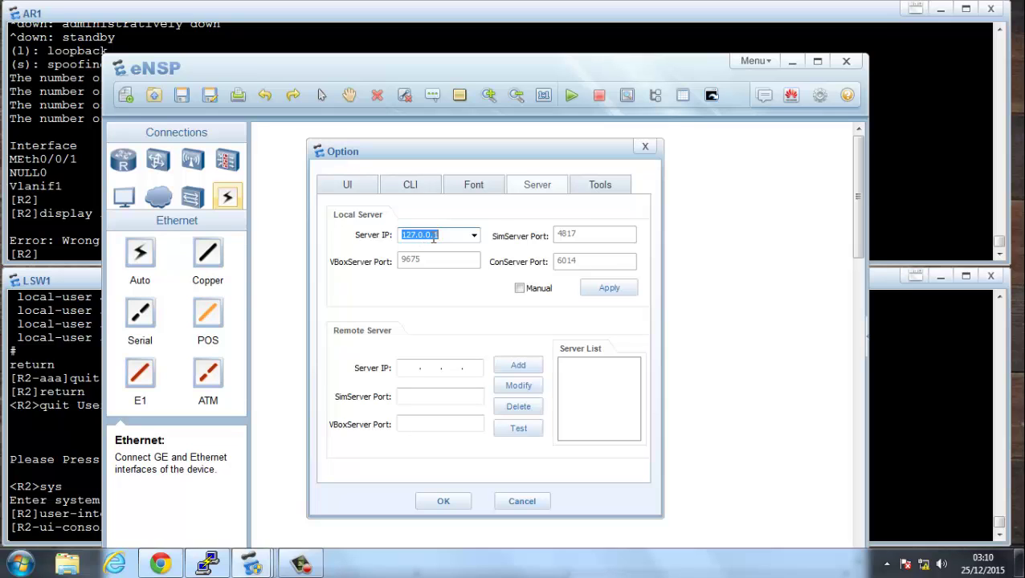
Review the Tools reference paths in eNSP's options, close them, and minimise eNSP
left_click(577, 189)
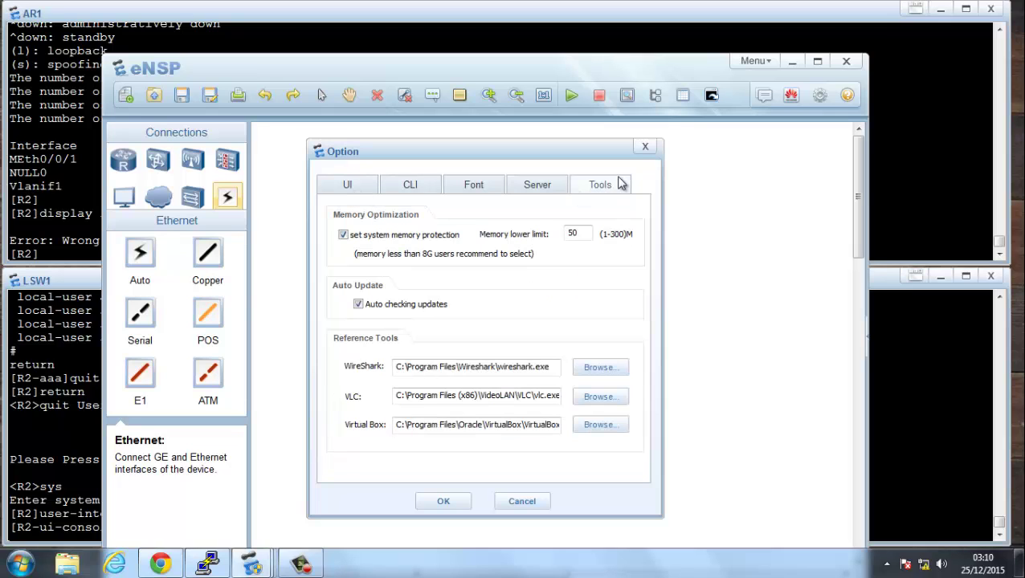
left_click(644, 147)
left_click(789, 65)
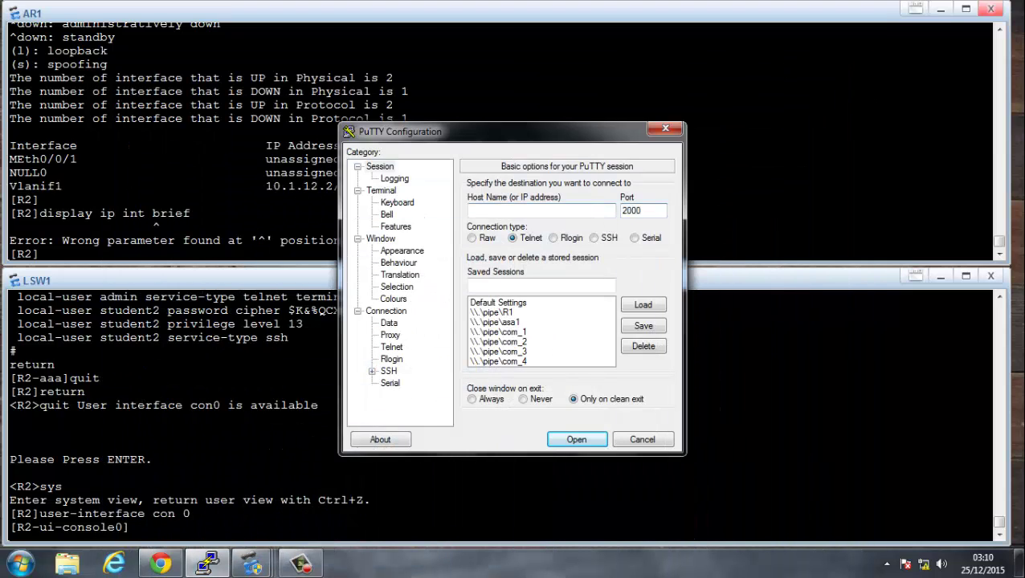
Open a Telnet session to 127.0.0.1 port 2000 and resize the terminal window
left_click(519, 209)
type("127.0.0.1")
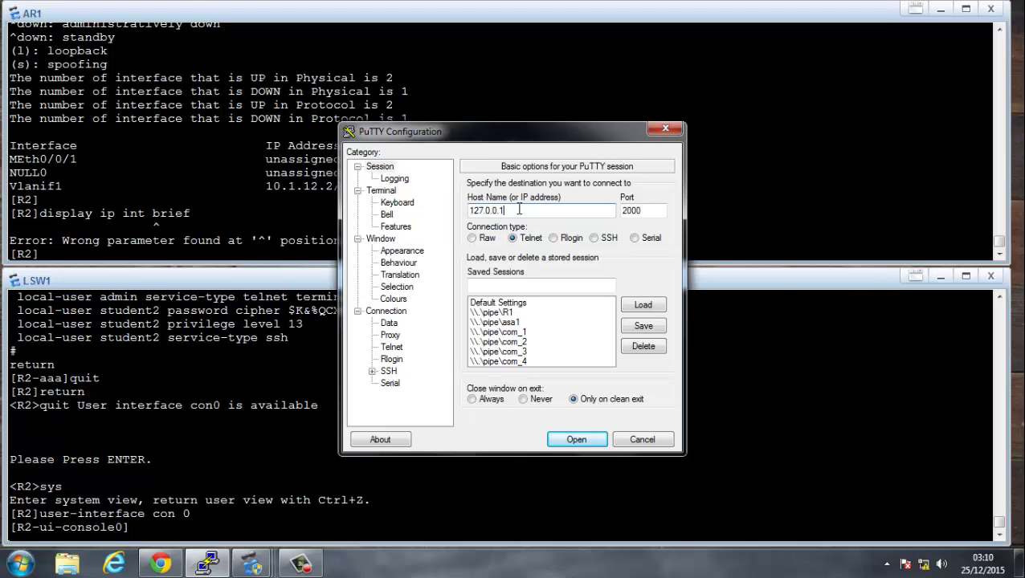
key("Return")
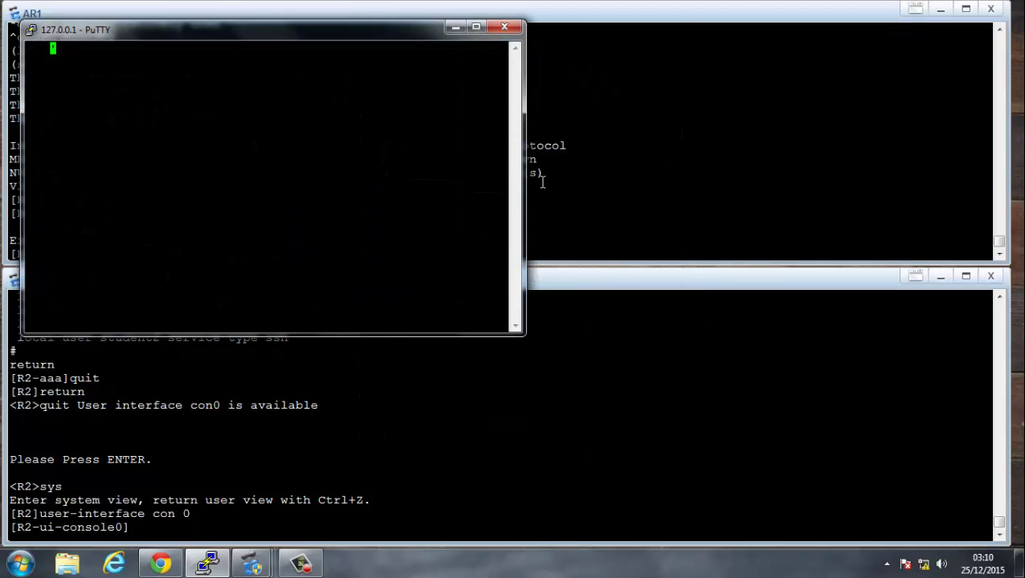
left_click_drag(526, 174, 980, 182)
mouse_move(646, 19)
left_mouse_down()
mouse_move(647, 41)
mouse_move(634, 39)
mouse_move(631, 20)
left_mouse_up()
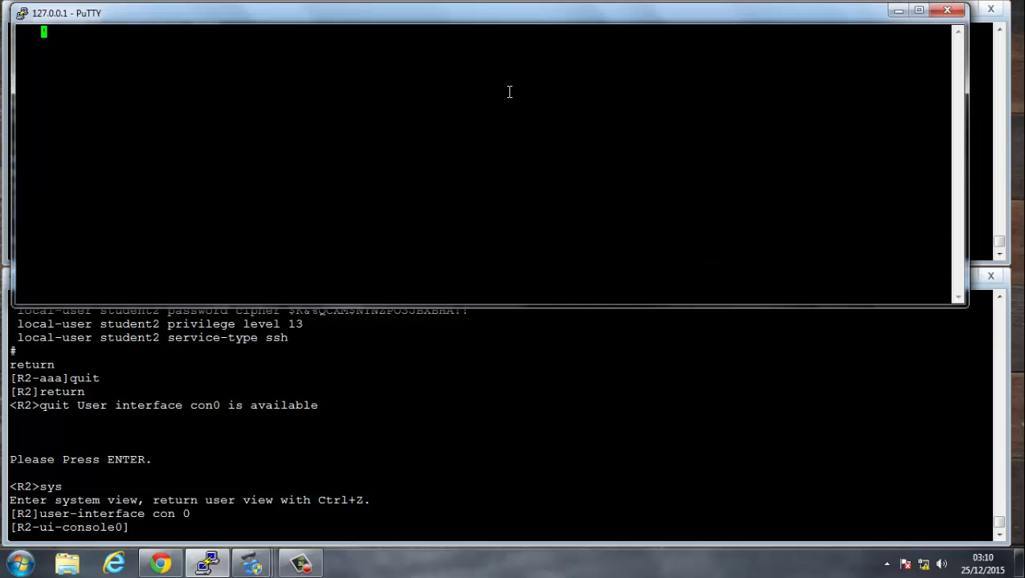
Change the session's window title to 'huawei R1' and apply it
right_click(197, 20)
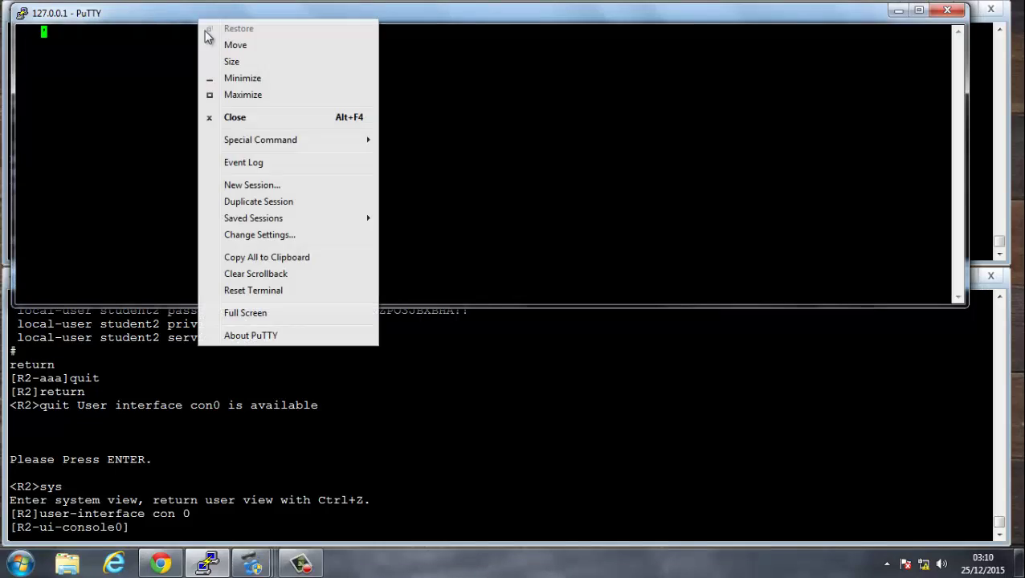
left_click(250, 232)
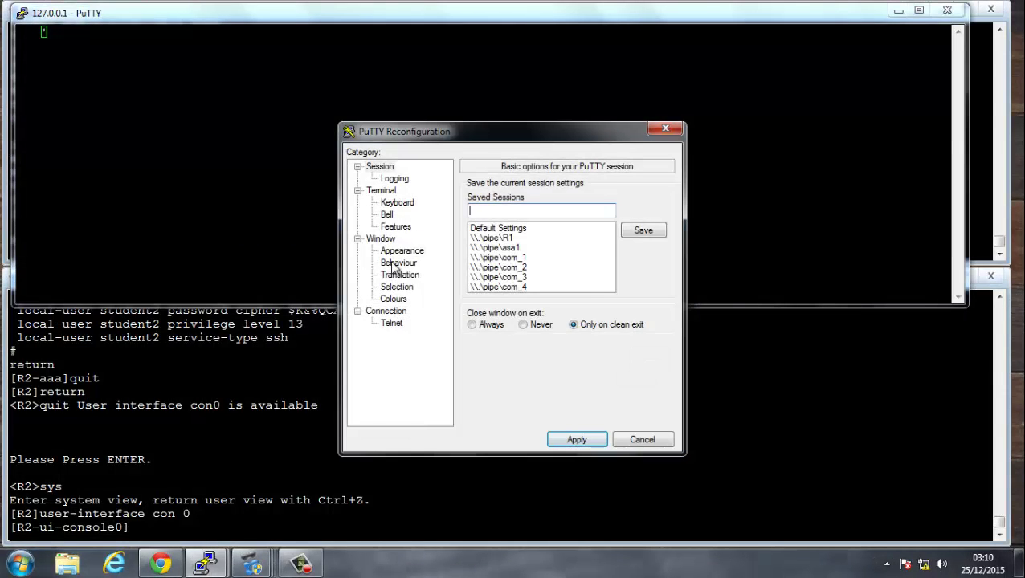
left_click(397, 263)
left_click_drag(567, 210, 292, 187)
type("h")
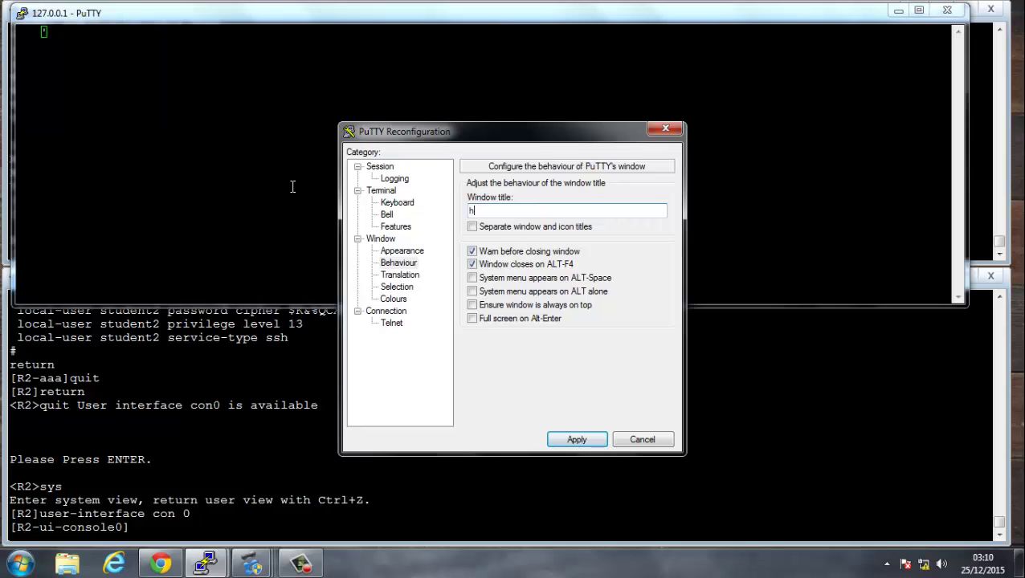
type("uawei R1")
key("Return")
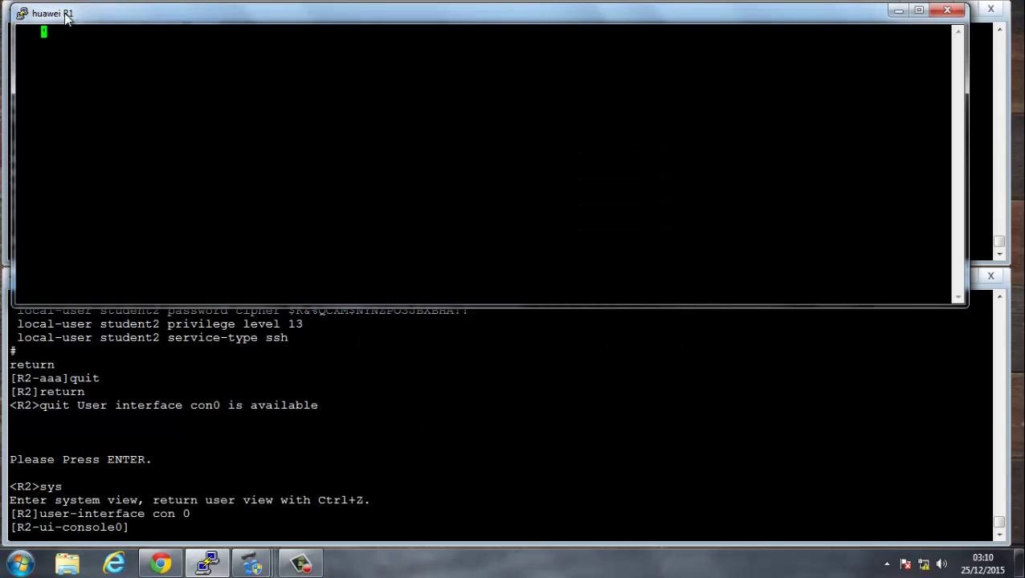
Wake the console to get R2's system-view prompts and reposition the window
key("Return")
key("Return")
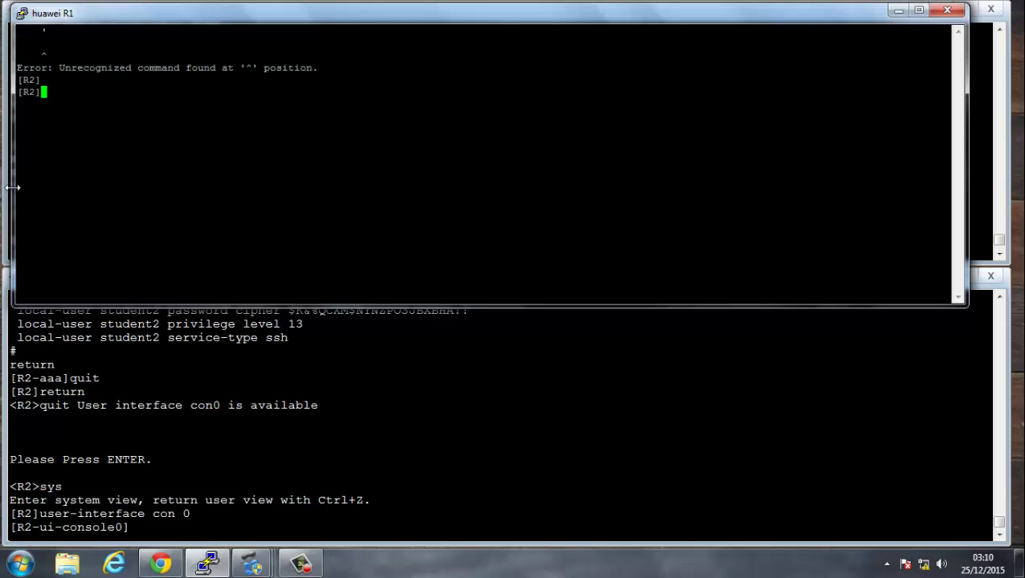
mouse_move(147, 25)
left_mouse_down()
mouse_move(291, 175)
mouse_move(166, 17)
left_mouse_up()
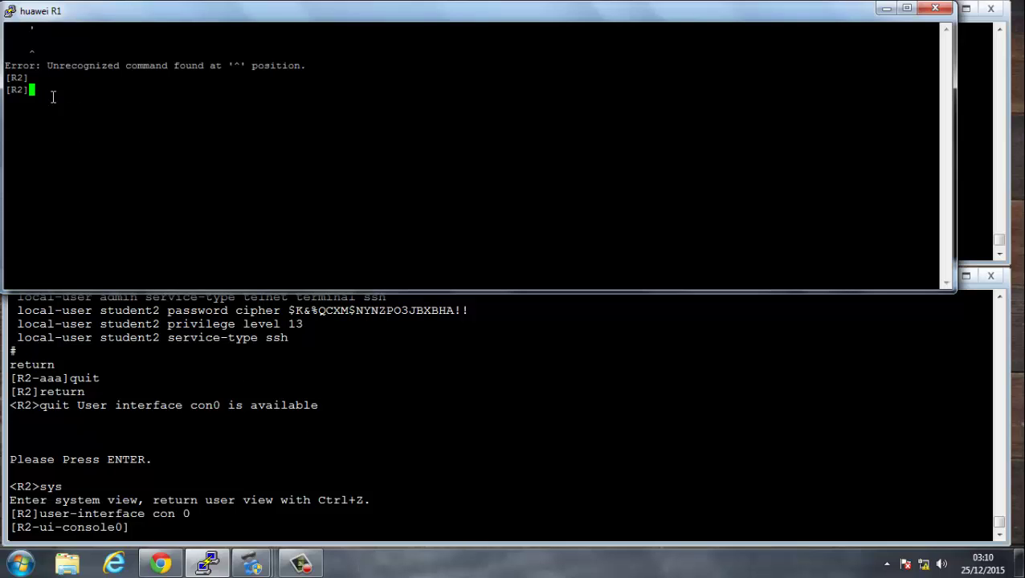
key("Return")
key("Return")
key("Return")
key("Return")
key("Return")
key("Return")
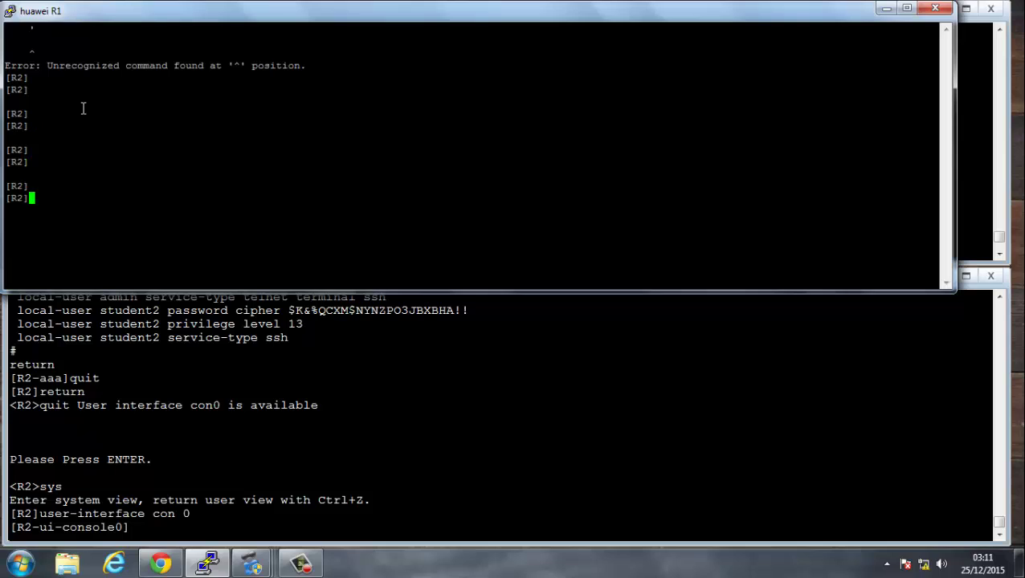
left_click(418, 462)
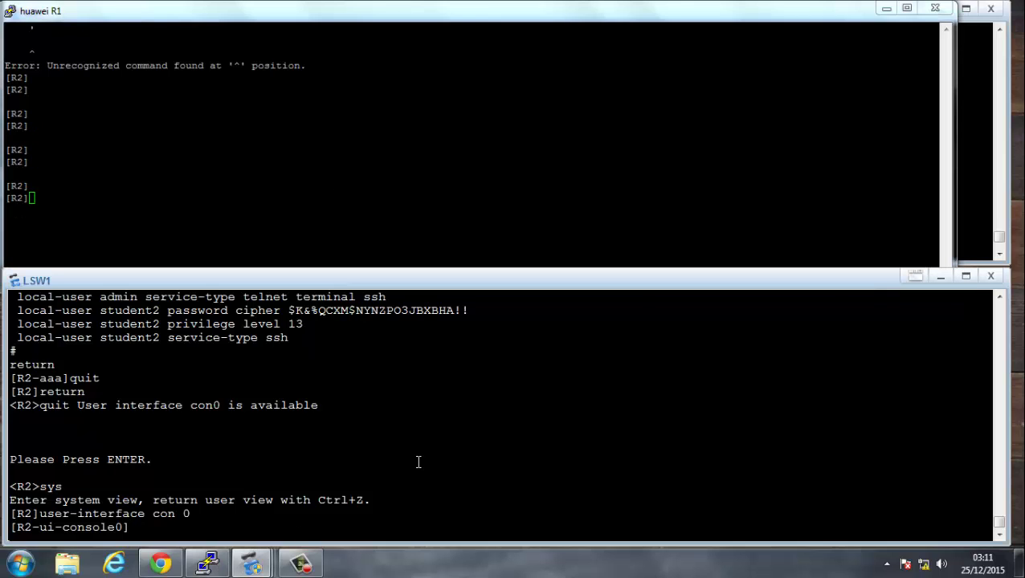
Set R2's console line to authentication-mode aaa and return to user view
type("auth")
key("Tab")
type("aaa")
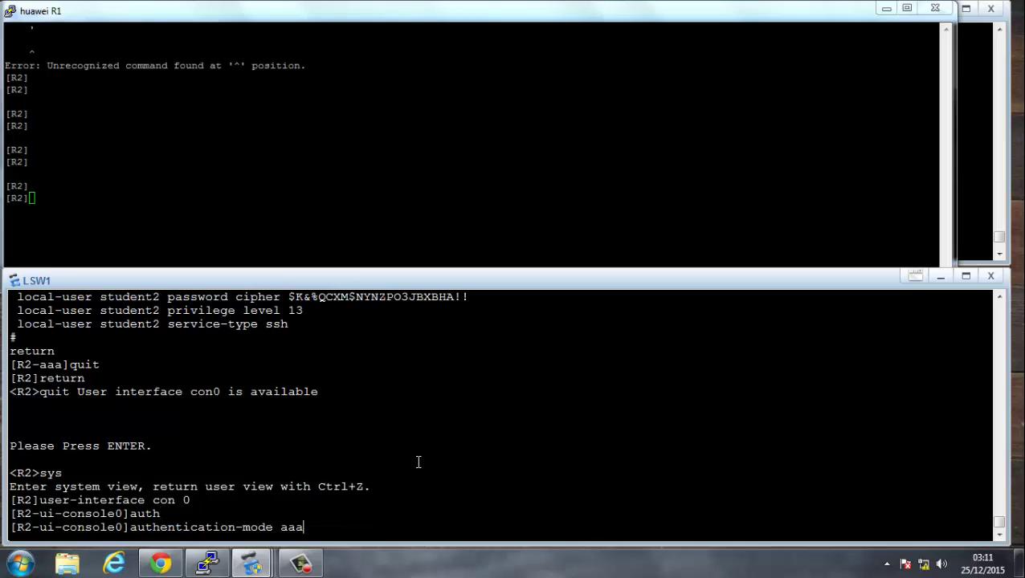
key("Return")
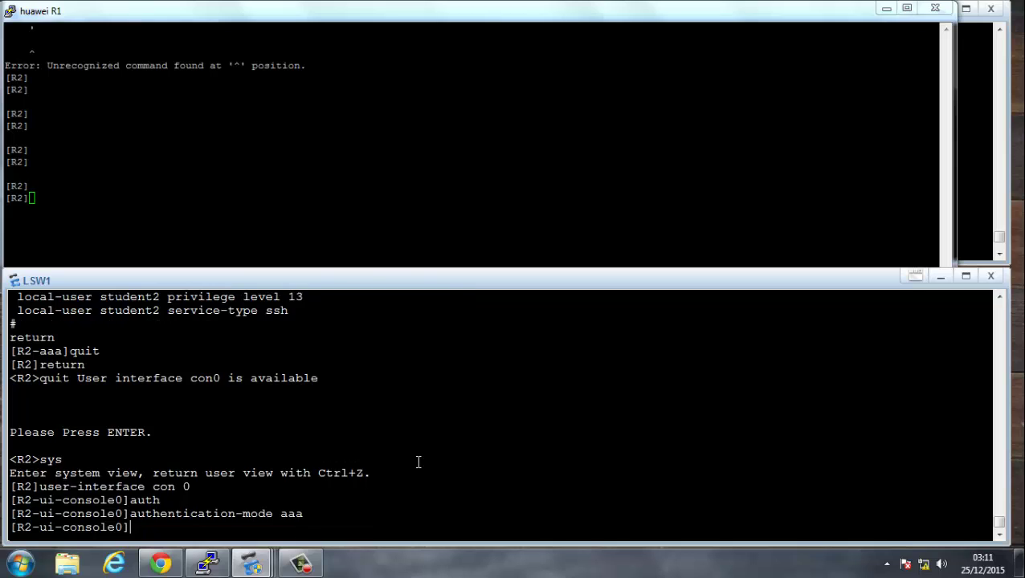
key("ctrl+z")
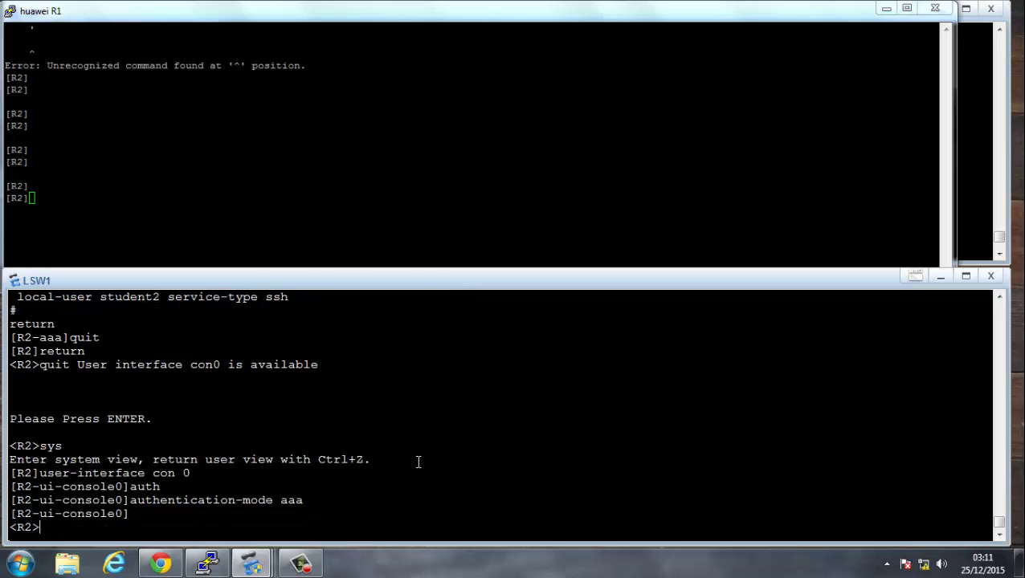
type("quit")
key("BackSpace")
key("BackSpace")
key("BackSpace")
key("BackSpace")
Enter the aaa view, display its local-user configuration, then return to user view
type("sys")
key("Tab")
key("Return")
type("aaa")
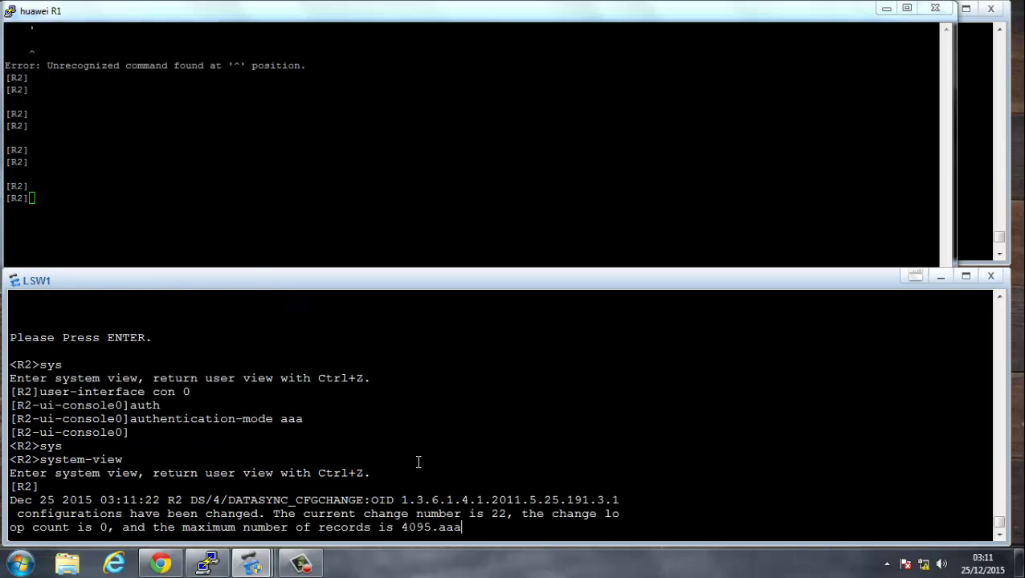
key("Return")
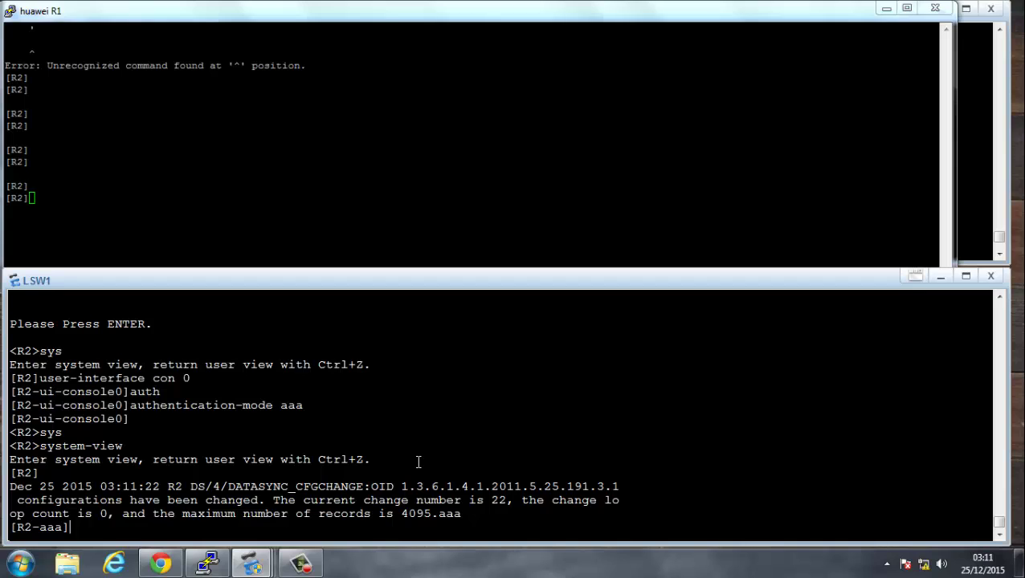
type("disp this")
key("Return")
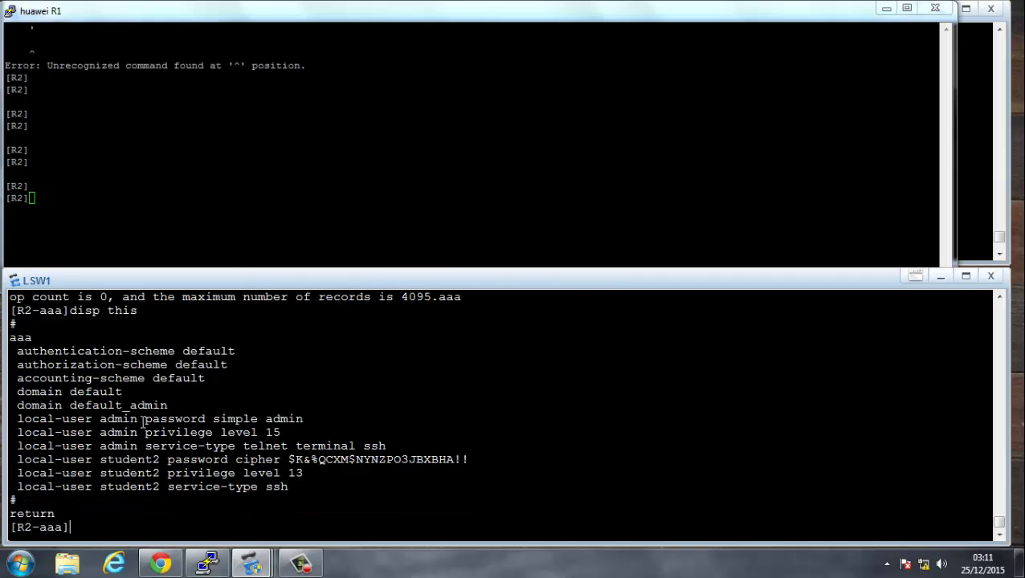
left_click_drag(296, 444, 357, 443)
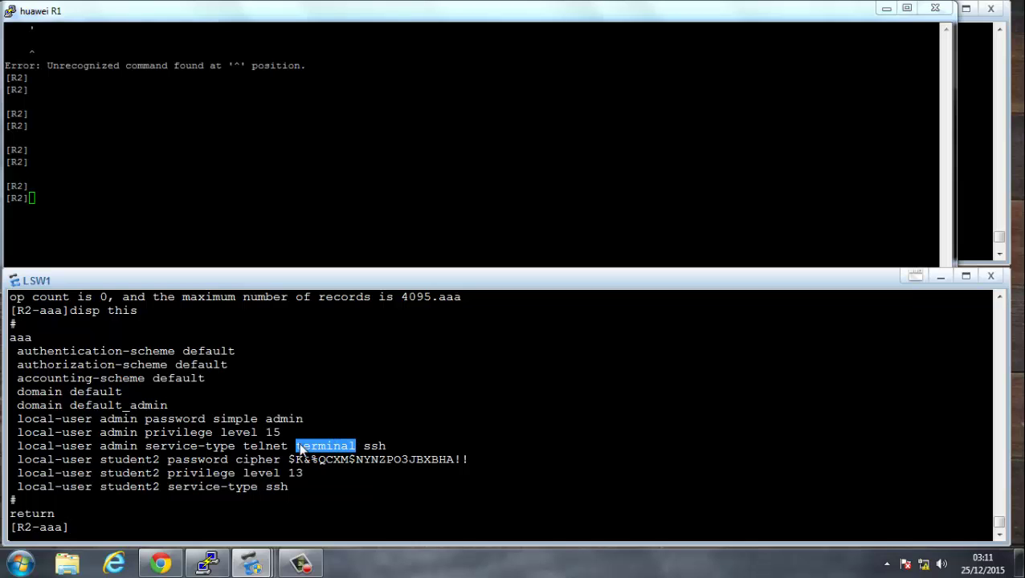
key("ctrl+z")
Log out and log back in to R2's console as the admin user with its password
type("quit")
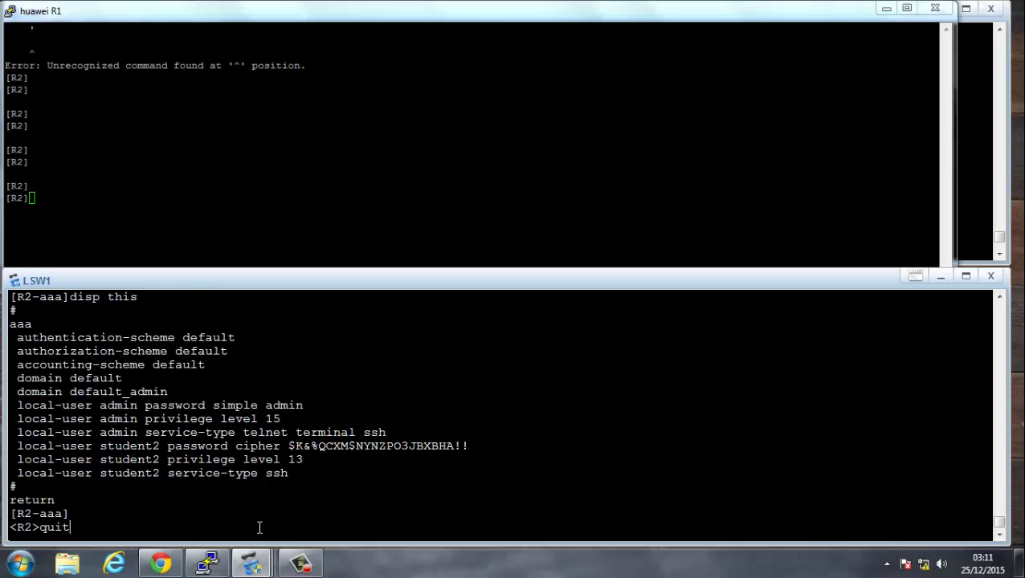
key("Return")
key("Return")
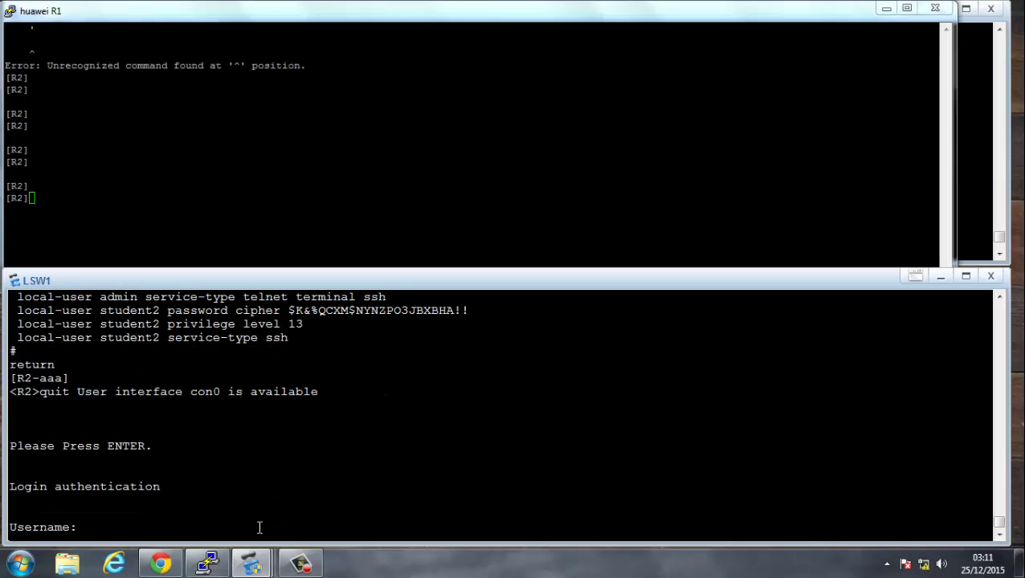
type("admin")
key("Return")
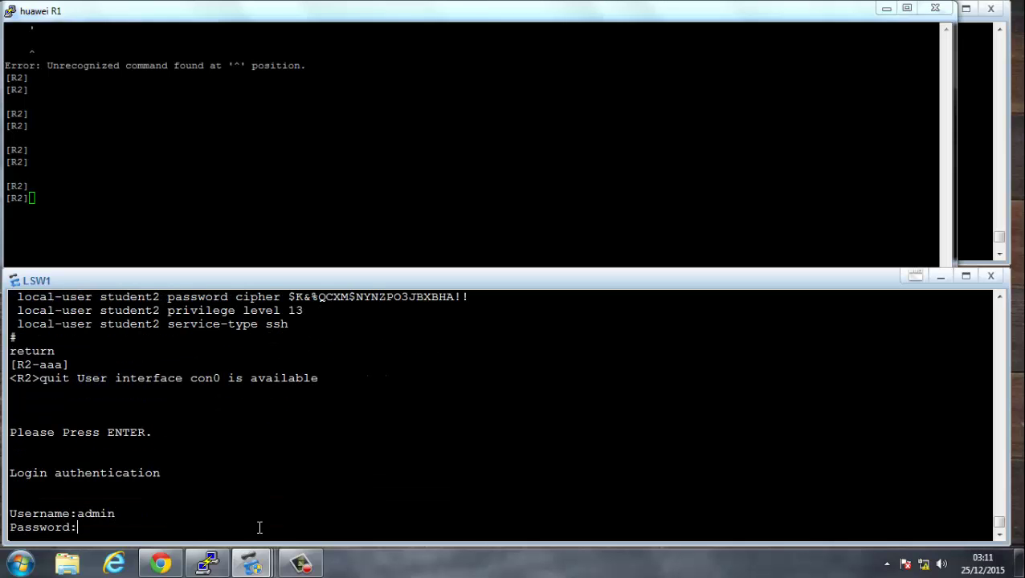
key("Return")
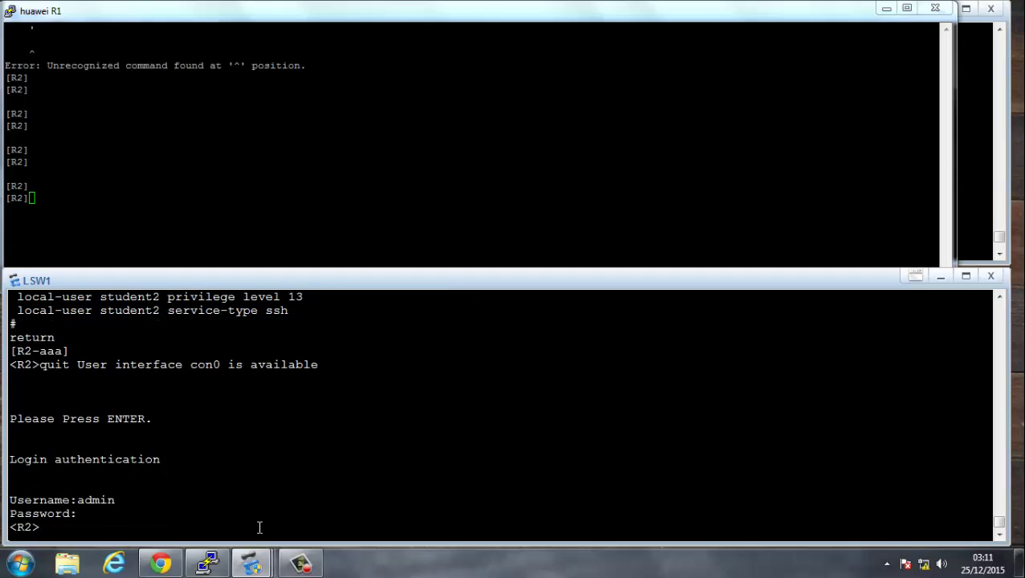
type("sys")
key("Return")
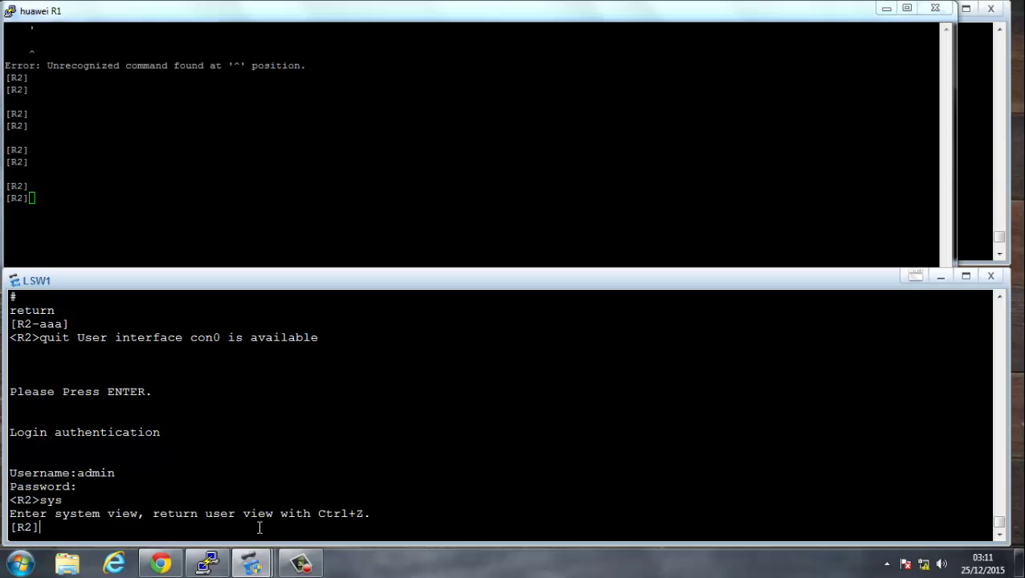
Assign 'disp ip int brief' in system view to command-privilege level 13
type("comma")
key("Tab")
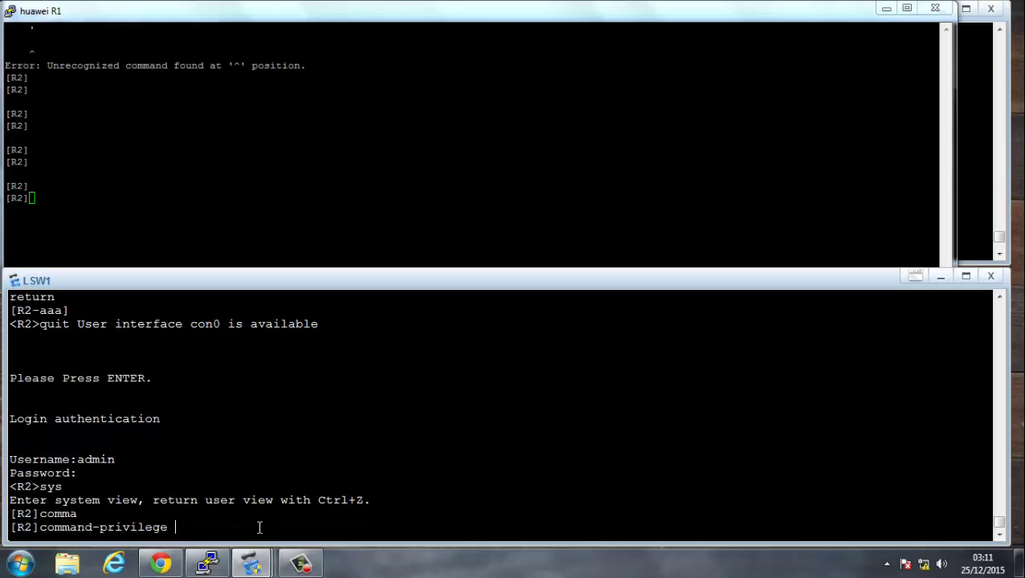
type("level 13 view sys")
key("Tab")
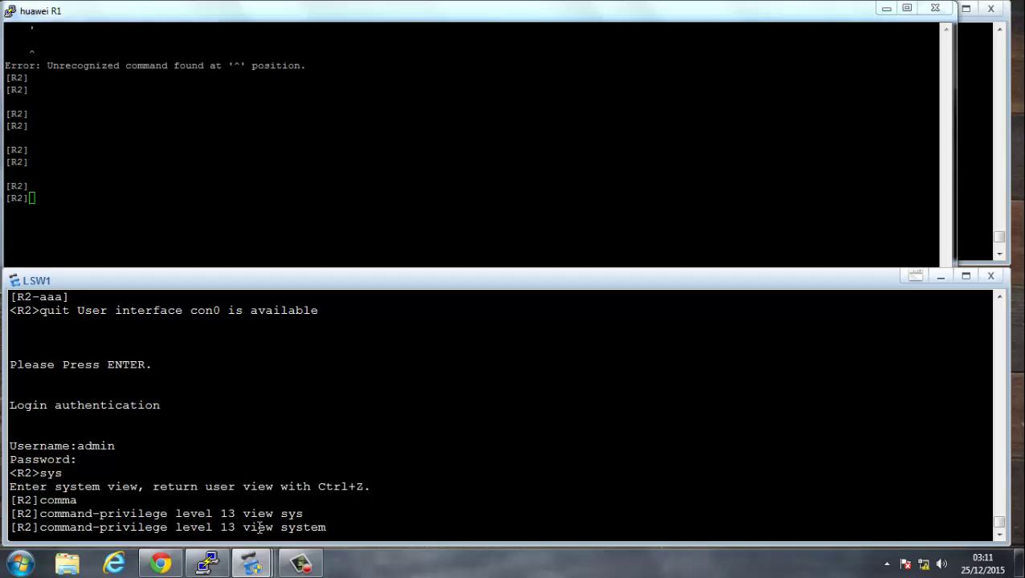
type("disp ip int brief")
key("Return")
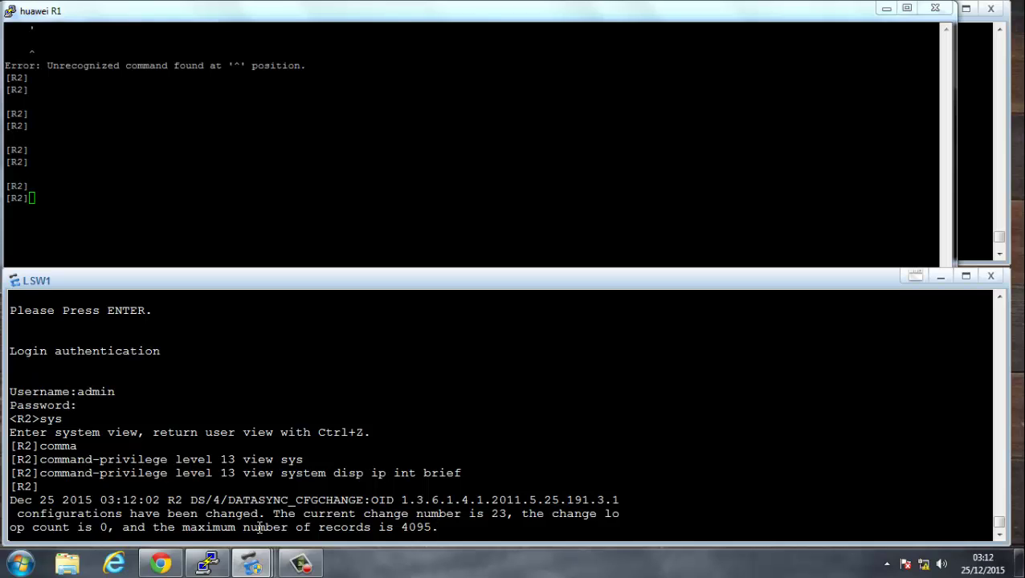
Run 'disp ip int brief' in the huawei R1 PuTTY session to list R2's interfaces
left_click(140, 230)
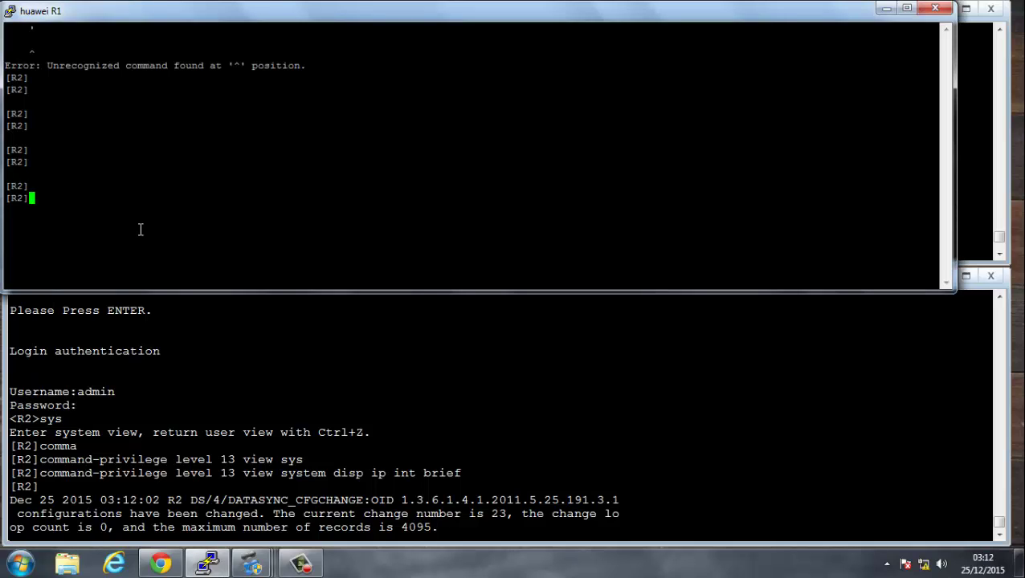
type("disp ip int brief")
key("Return")
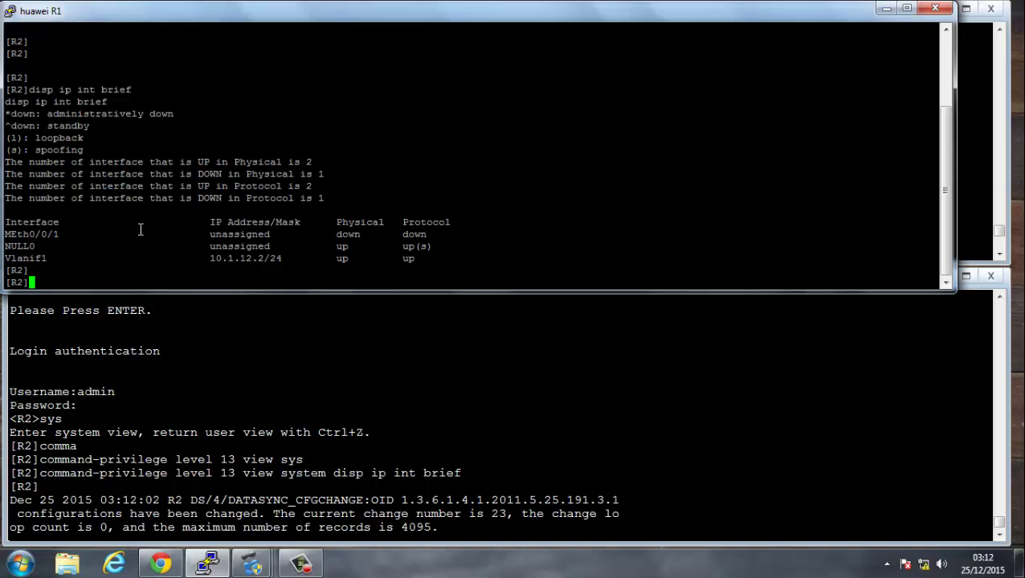